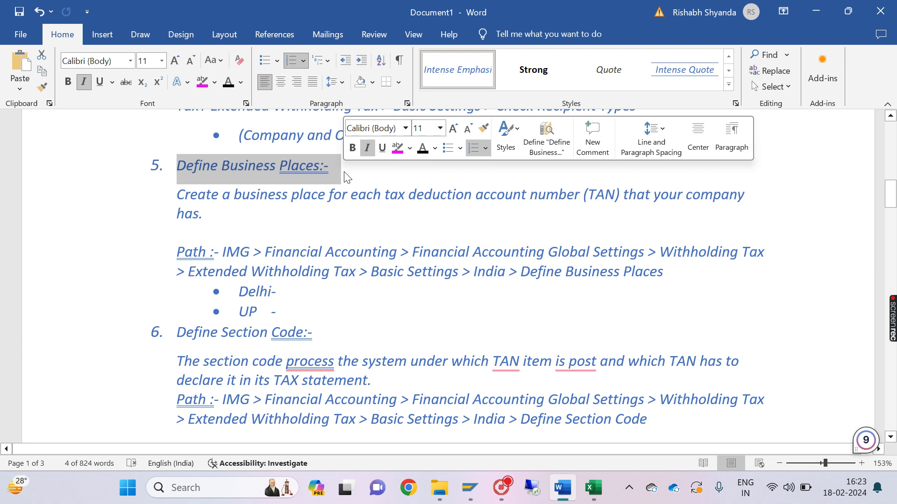
Find the Define Section Code heading in the notes, and examine the vendor location, business place and TAN columns in Excel
{"action": "scroll", "coordinate": [346, 176], "scroll_direction": "down", "scroll_amount": 3}
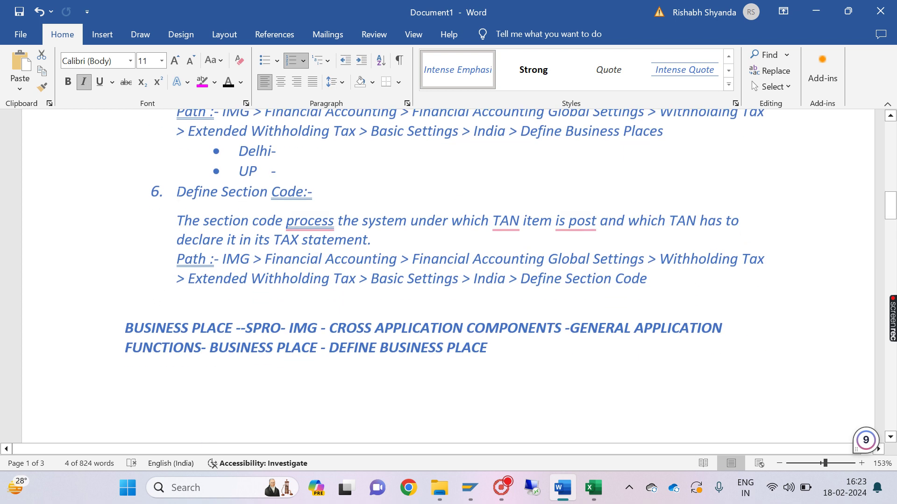
{"action": "left_click_drag", "start_coordinate": [177, 192], "coordinate": [314, 209]}
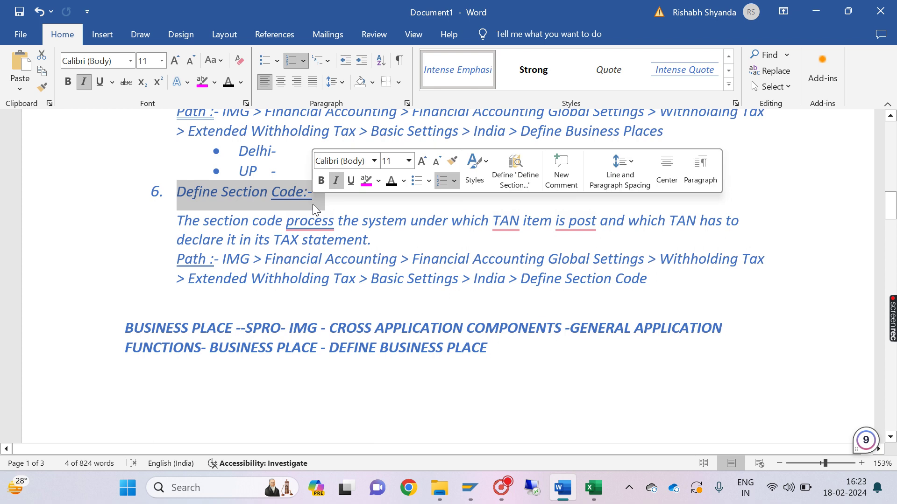
{"action": "left_click", "coordinate": [594, 488]}
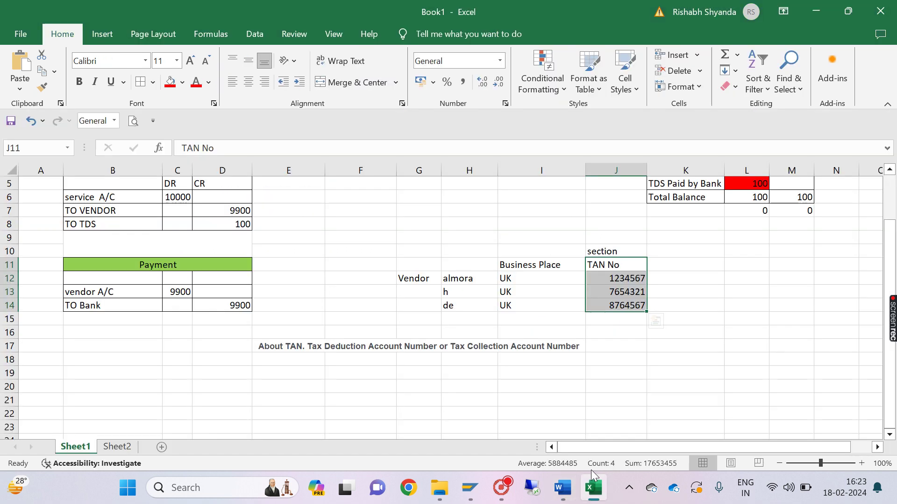
{"action": "left_click", "coordinate": [600, 264]}
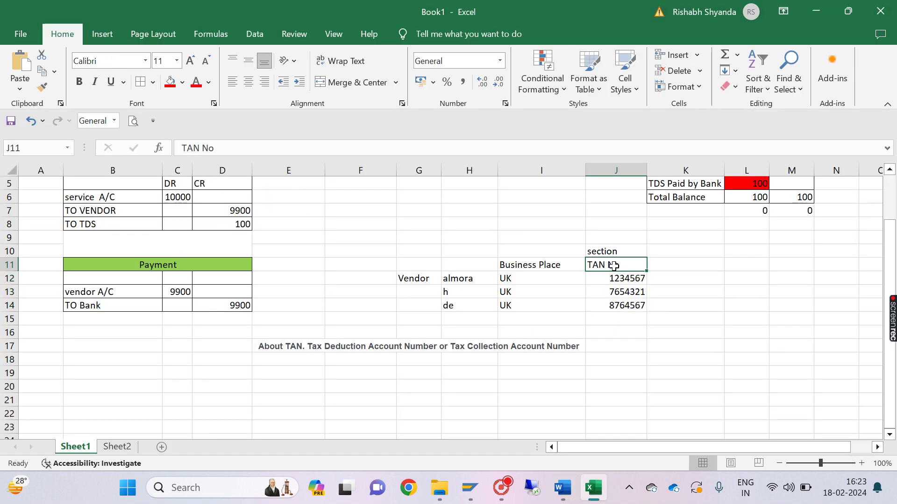
{"action": "left_click_drag", "start_coordinate": [607, 278], "coordinate": [617, 308]}
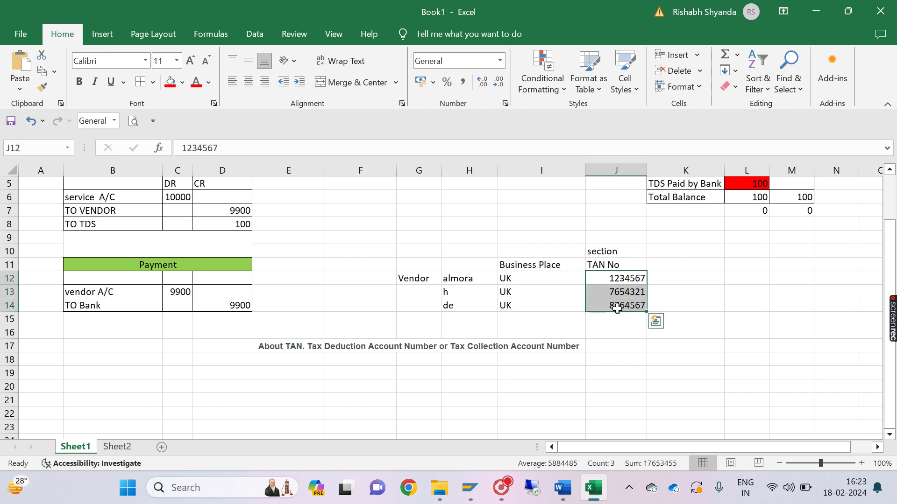
{"action": "left_click_drag", "start_coordinate": [511, 278], "coordinate": [513, 308]}
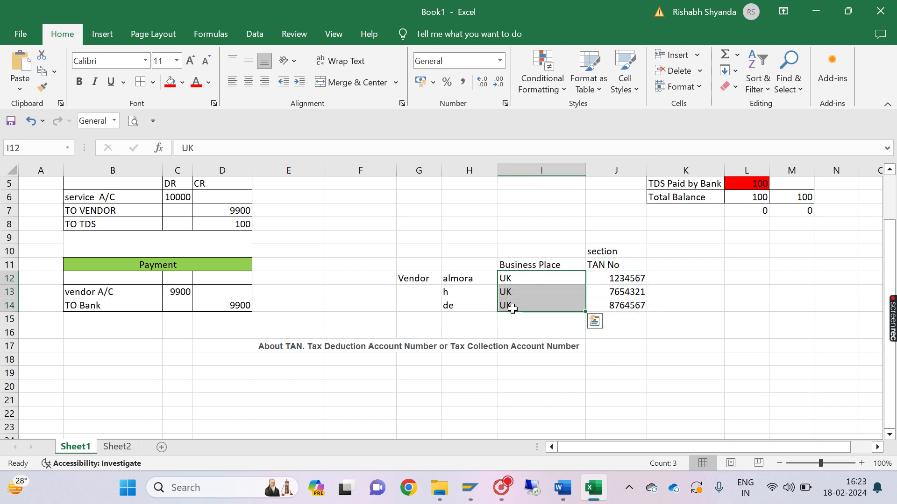
{"action": "left_click", "coordinate": [456, 280]}
{"action": "left_click_drag", "start_coordinate": [457, 283], "coordinate": [465, 304]}
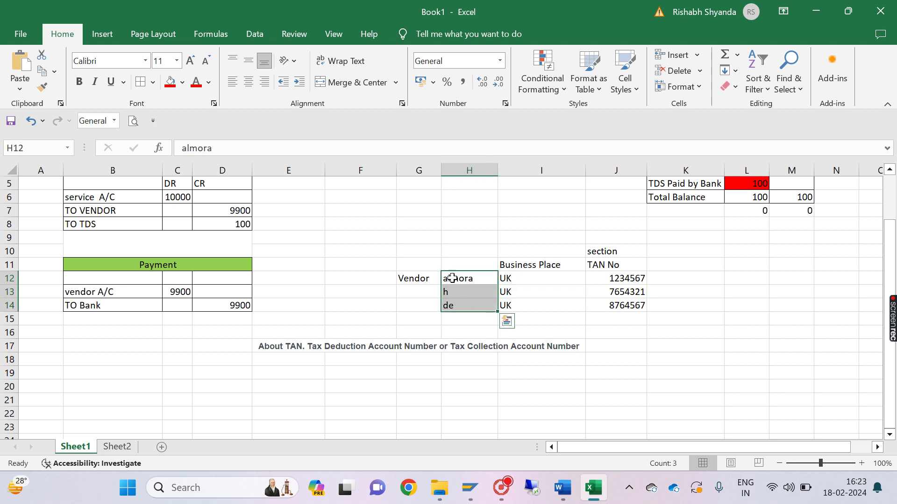
{"action": "left_click", "coordinate": [455, 289]}
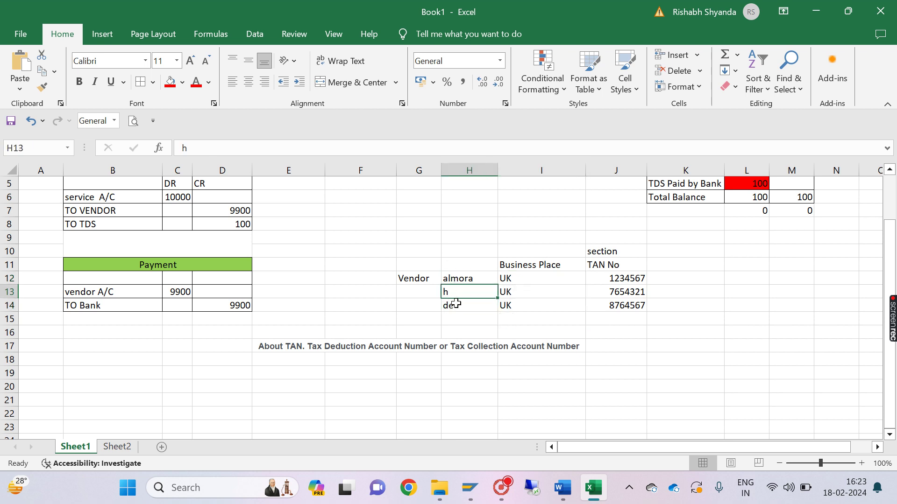
{"action": "left_click", "coordinate": [452, 305]}
Compare the business place and TAN number of each vendor location row by row, including the section column
{"action": "left_click_drag", "start_coordinate": [475, 278], "coordinate": [621, 278]}
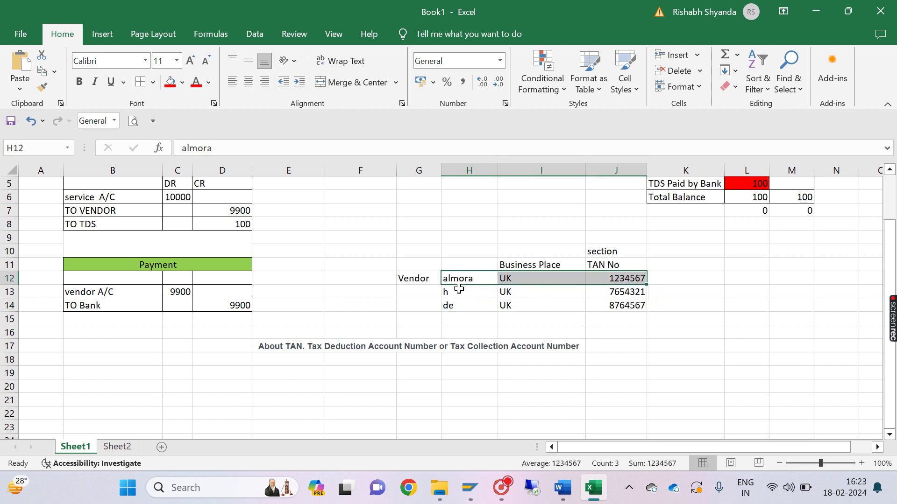
{"action": "left_click_drag", "start_coordinate": [456, 292], "coordinate": [641, 293]}
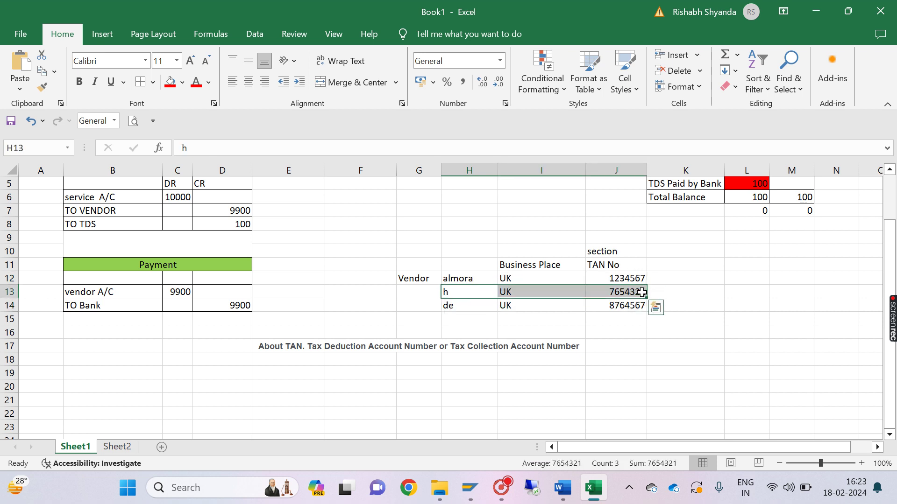
{"action": "left_click_drag", "start_coordinate": [469, 306], "coordinate": [622, 306]}
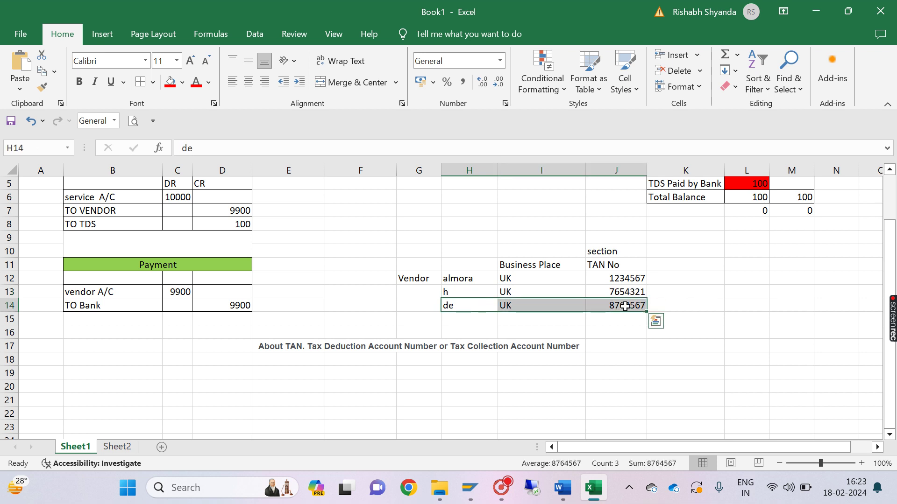
{"action": "left_click_drag", "start_coordinate": [520, 265], "coordinate": [529, 314]}
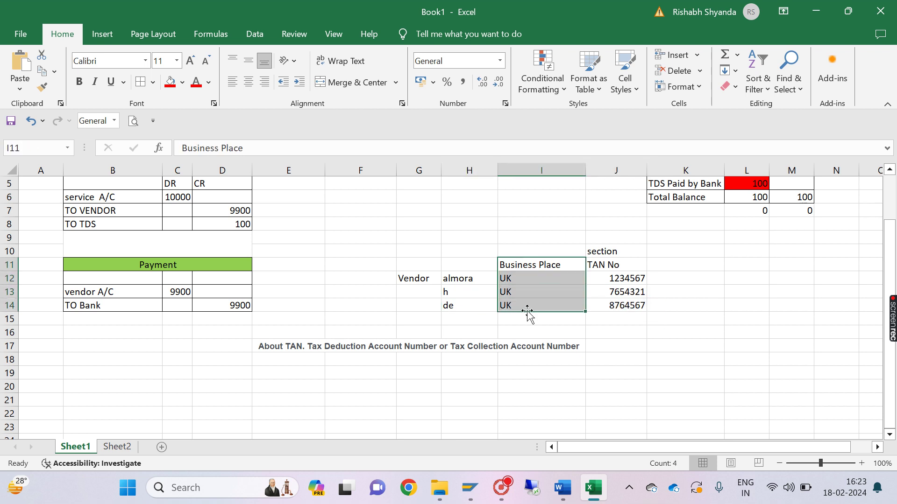
{"action": "left_click_drag", "start_coordinate": [612, 247], "coordinate": [624, 308]}
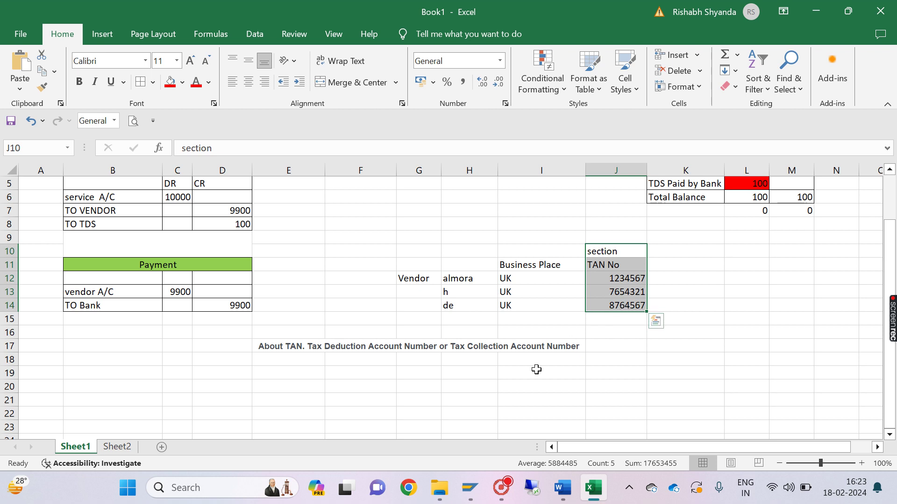
{"action": "left_click", "coordinate": [610, 268]}
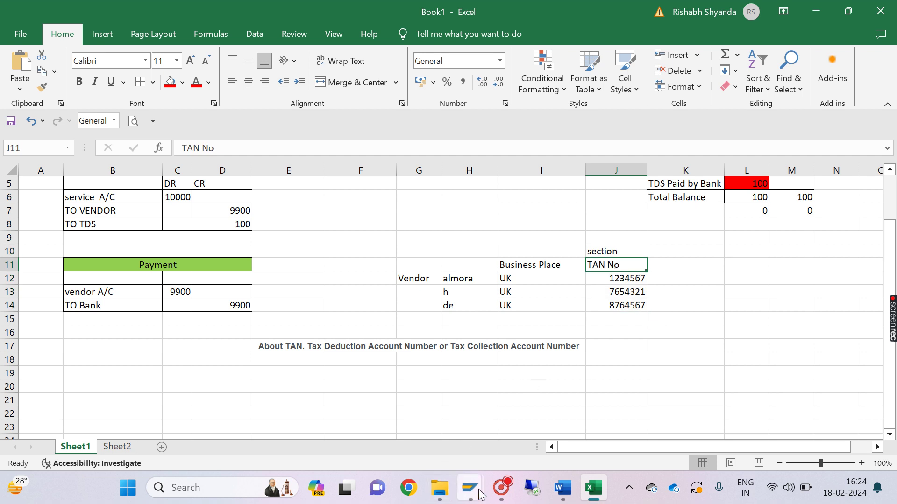
Switch to the SAP Easy Access window and run transaction spro
{"action": "mouse_move", "coordinate": [468, 496]}
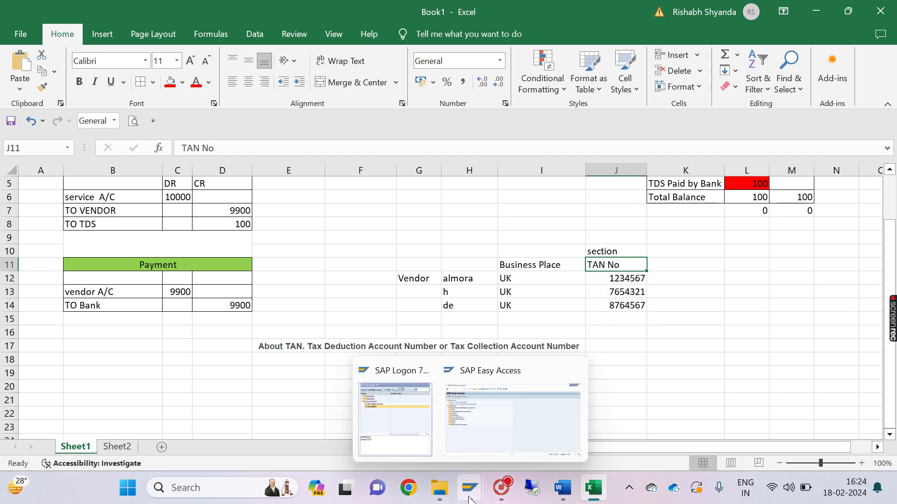
{"action": "left_click", "coordinate": [464, 436]}
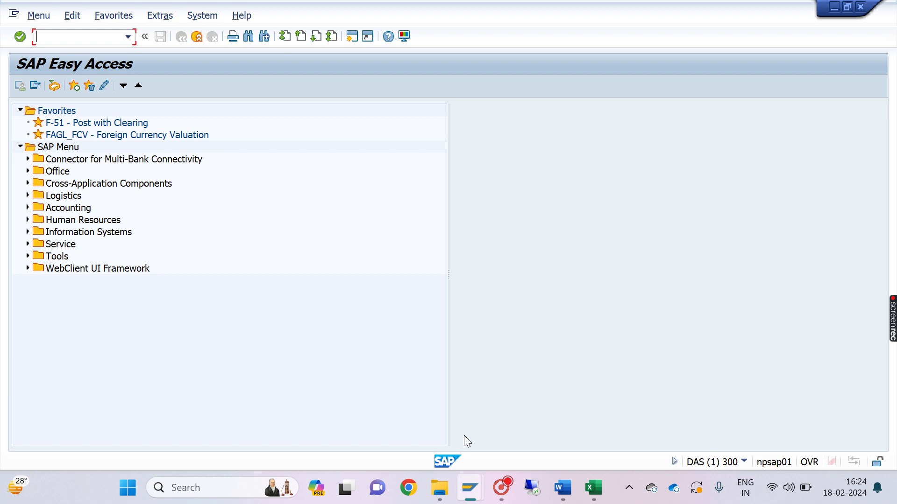
{"action": "type", "text": "spro"}
{"action": "key", "text": "Return"}
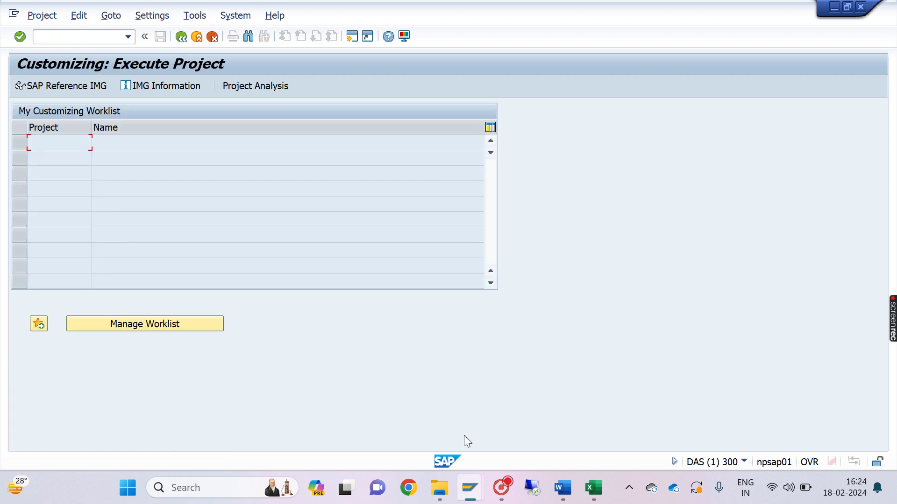
Look up the IMG path for Define Section Code in the Word notes
{"action": "left_click", "coordinate": [562, 488]}
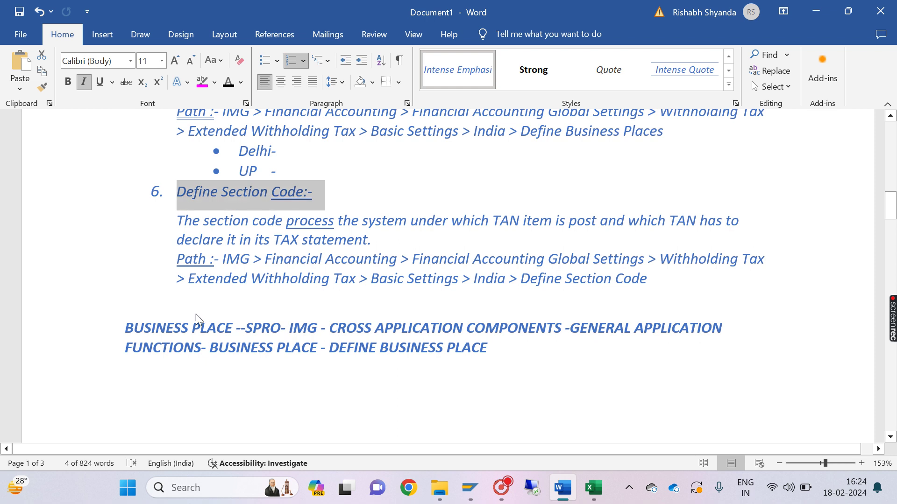
{"action": "left_click_drag", "start_coordinate": [184, 258], "coordinate": [182, 303]}
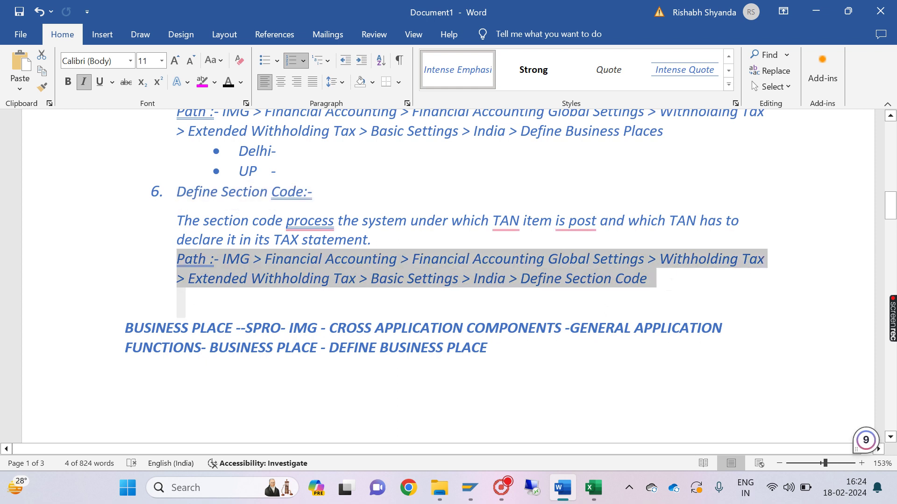
{"action": "left_click", "coordinate": [479, 283]}
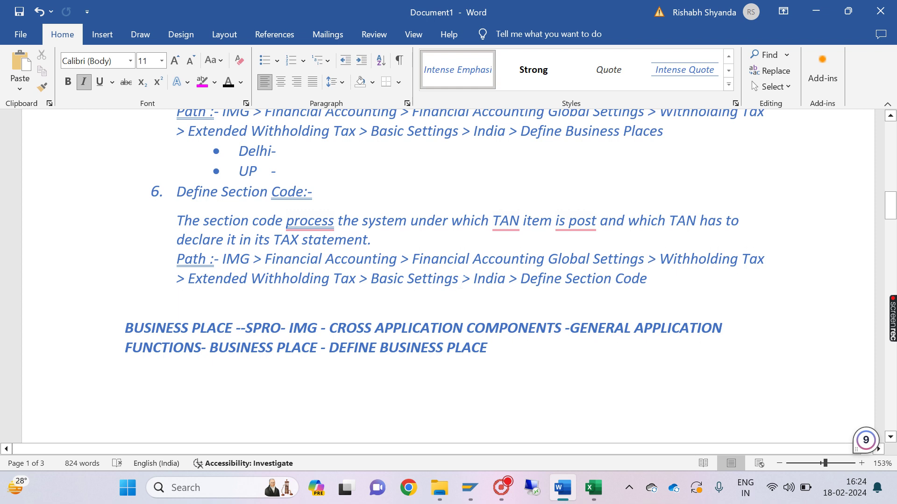
In SAP, open the Reference IMG and expand Financial Accounting > Financial Accounting Global Settings > Withholding Tax > Extended Withholding Tax > Basic Settings > India
{"action": "key", "text": "alt+Tab"}
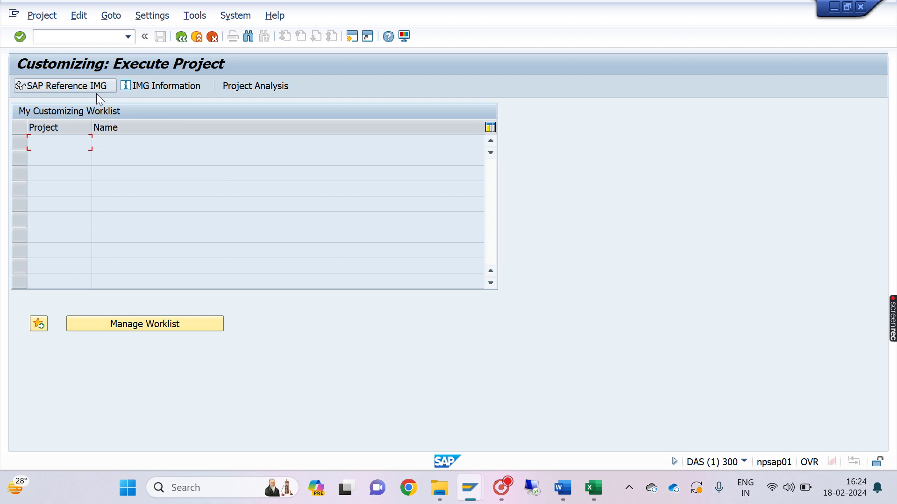
{"action": "left_click", "coordinate": [74, 85]}
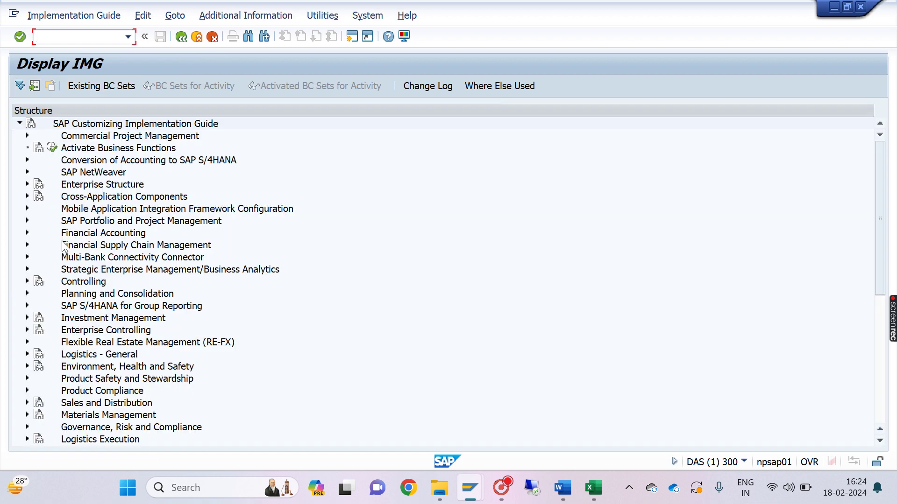
{"action": "left_click", "coordinate": [27, 233]}
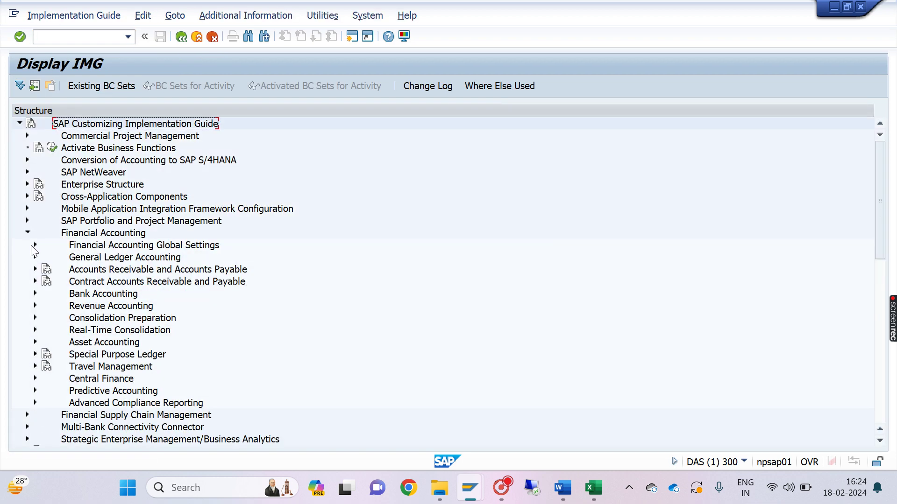
{"action": "left_click", "coordinate": [35, 245]}
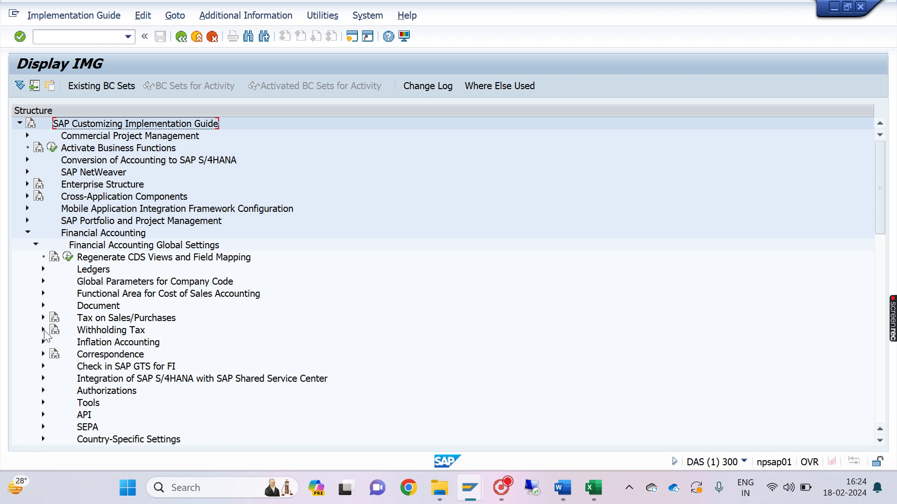
{"action": "left_click", "coordinate": [44, 331]}
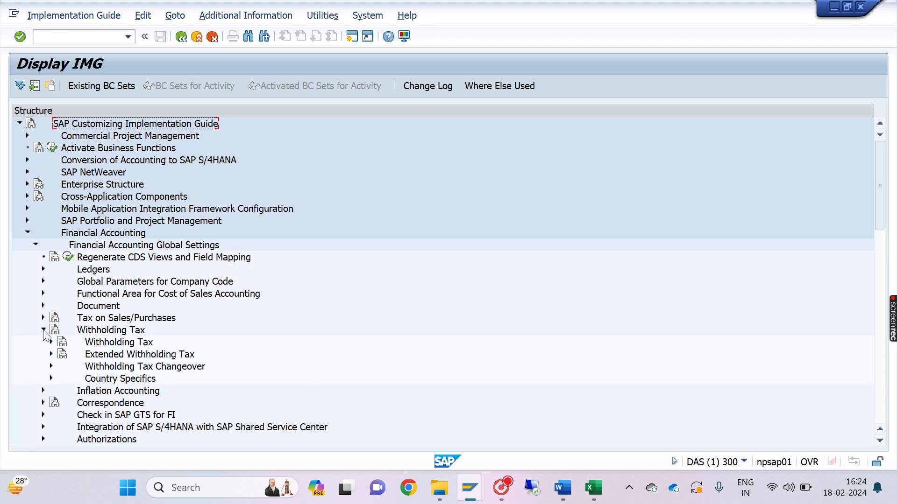
{"action": "left_click", "coordinate": [51, 354]}
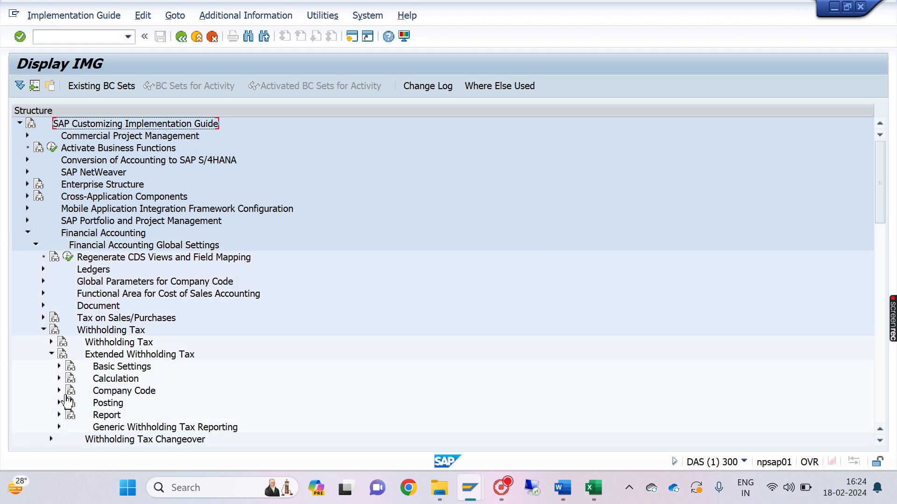
{"action": "scroll", "coordinate": [68, 402], "scroll_direction": "down", "scroll_amount": 2}
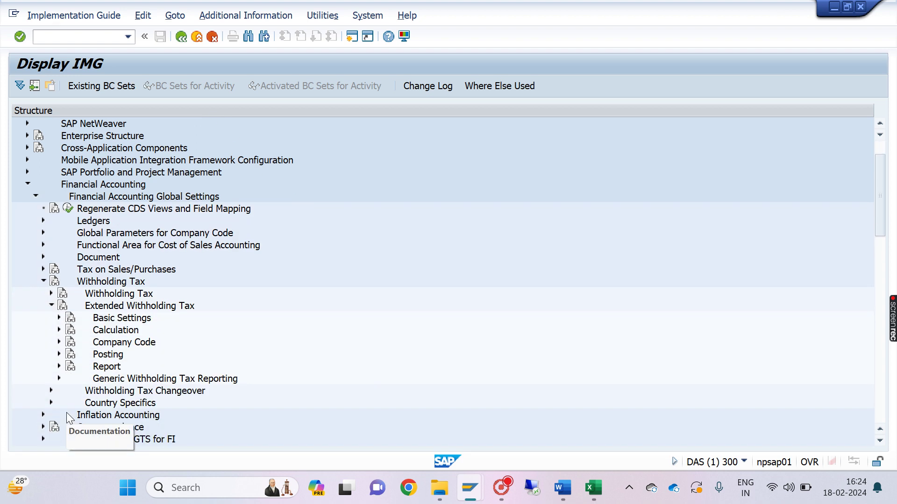
{"action": "left_click", "coordinate": [59, 318]}
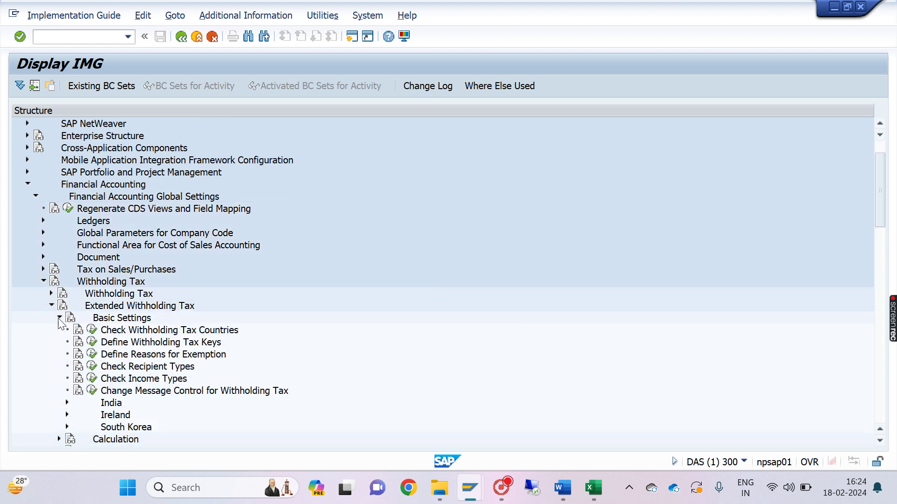
{"action": "left_click", "coordinate": [67, 402]}
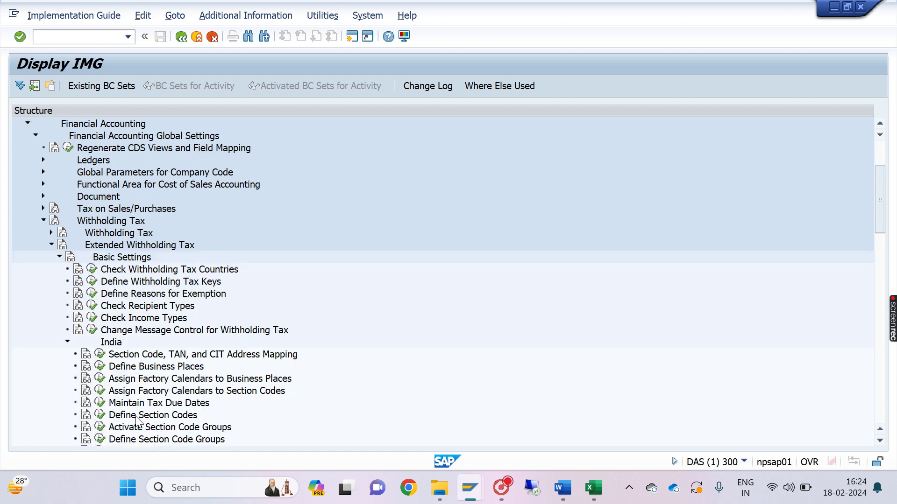
Execute the Define Section Codes activity for company code MIT2
{"action": "left_click", "coordinate": [100, 415]}
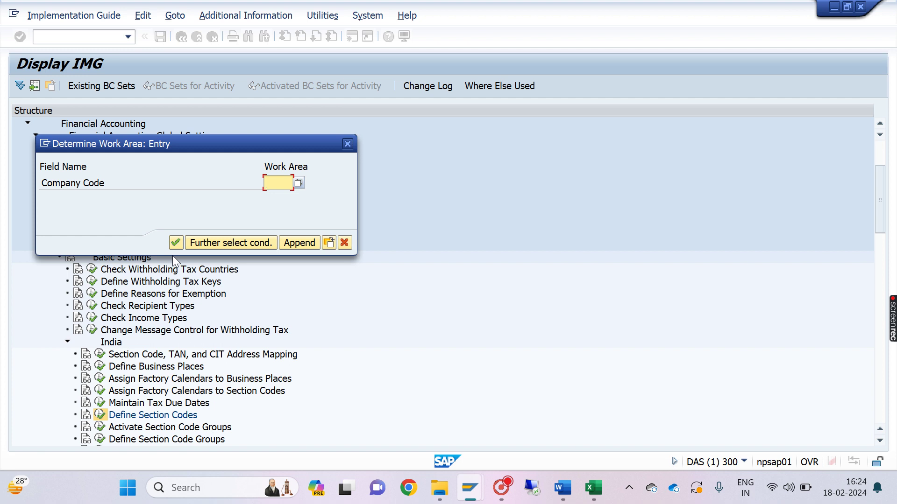
{"action": "type", "text": "mit2"}
{"action": "key", "text": "Return"}
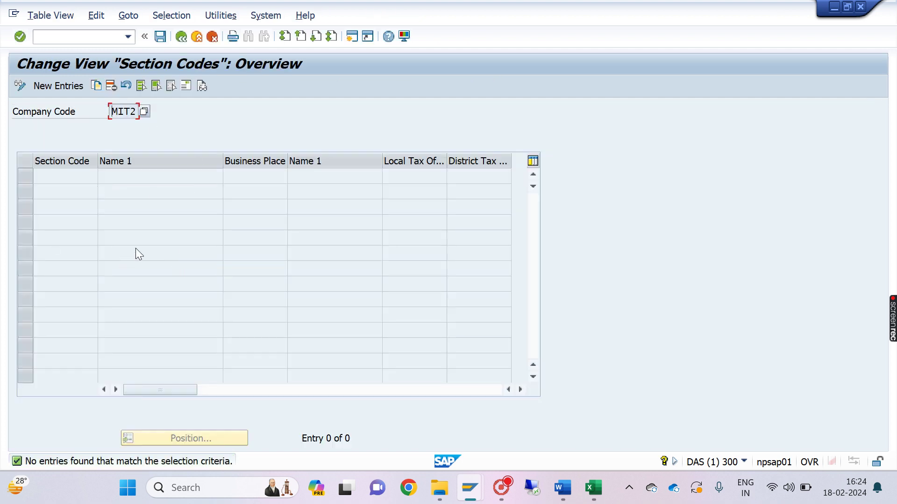
Create new entries for section codes uk01 and dl01, naming them uk01 and dl01 respectively
{"action": "left_click", "coordinate": [67, 88]}
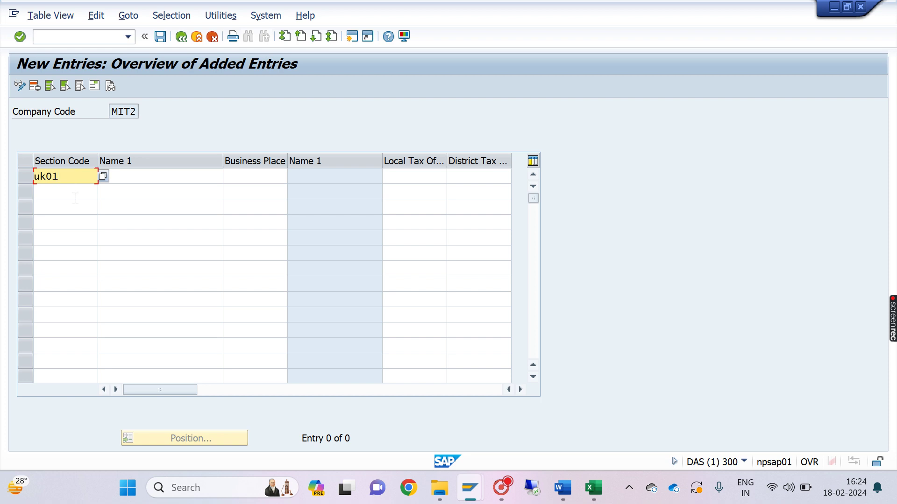
{"action": "left_click", "coordinate": [76, 198]}
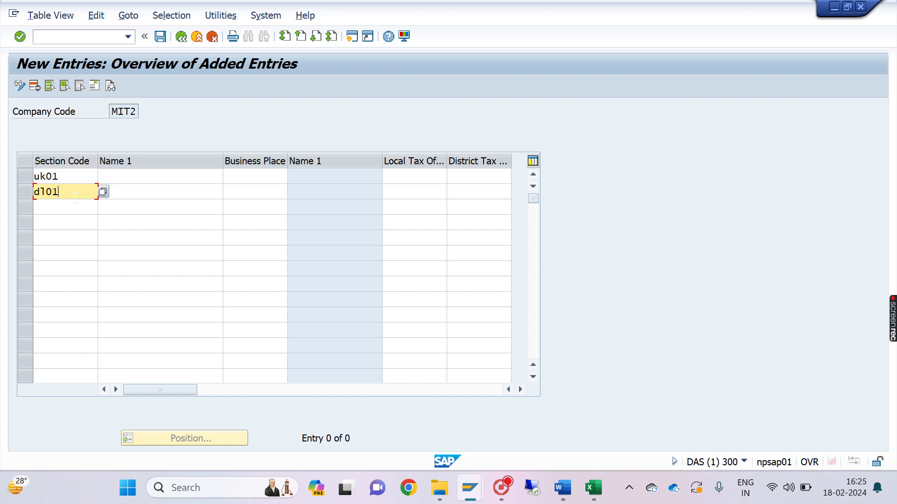
{"action": "left_click", "coordinate": [132, 176]}
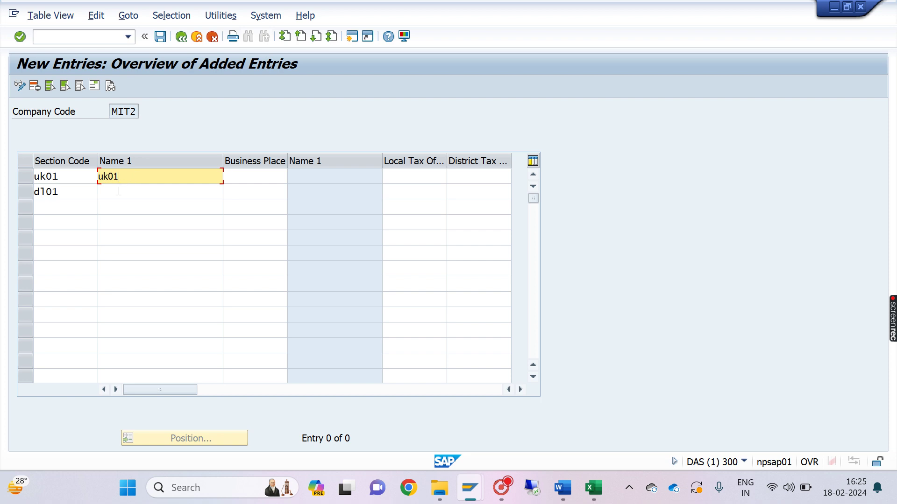
{"action": "left_click", "coordinate": [119, 191]}
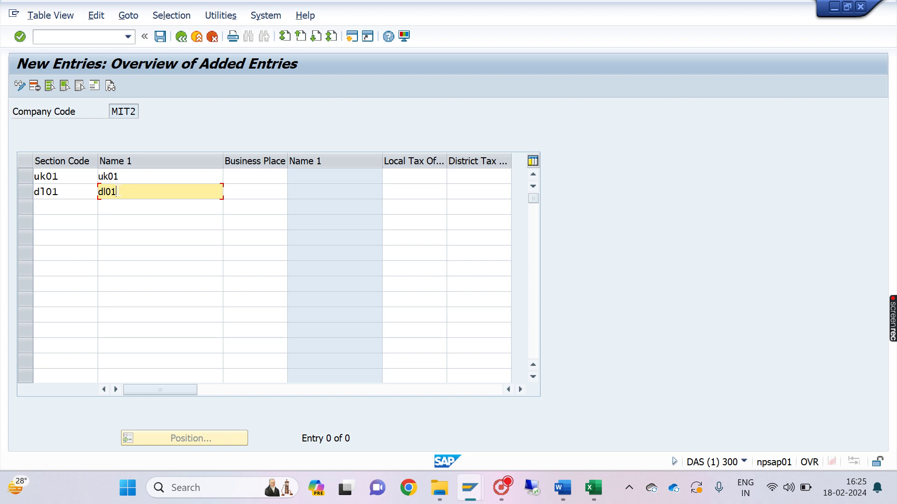
Assign business place UK01 to section code uk01 and business place DL01 to section code dl01
{"action": "left_click", "coordinate": [261, 176]}
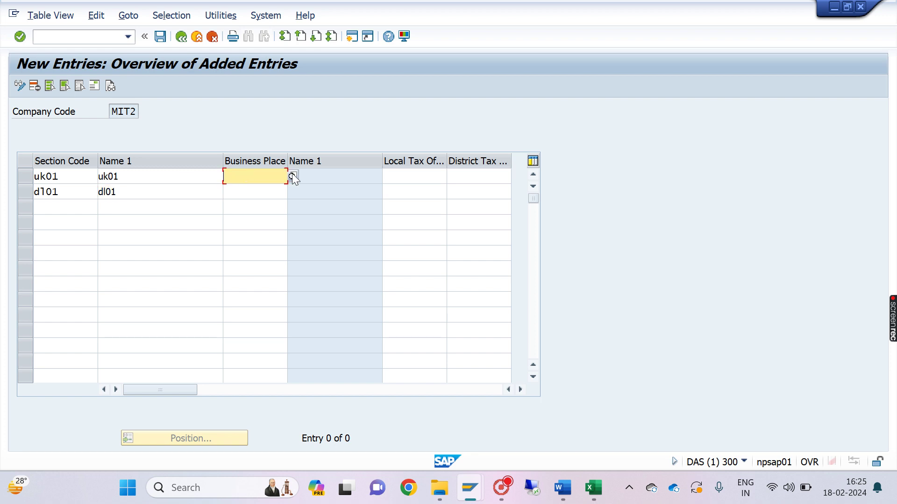
{"action": "left_click", "coordinate": [293, 176]}
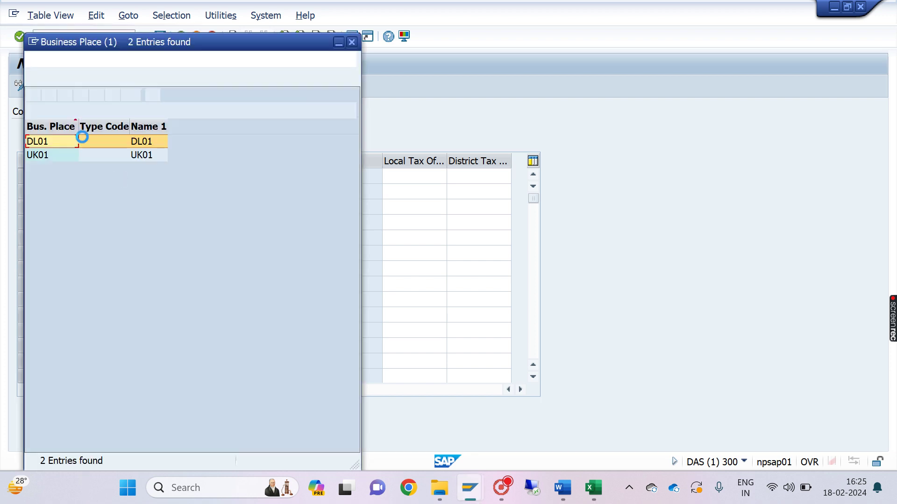
{"action": "double_click", "coordinate": [43, 154]}
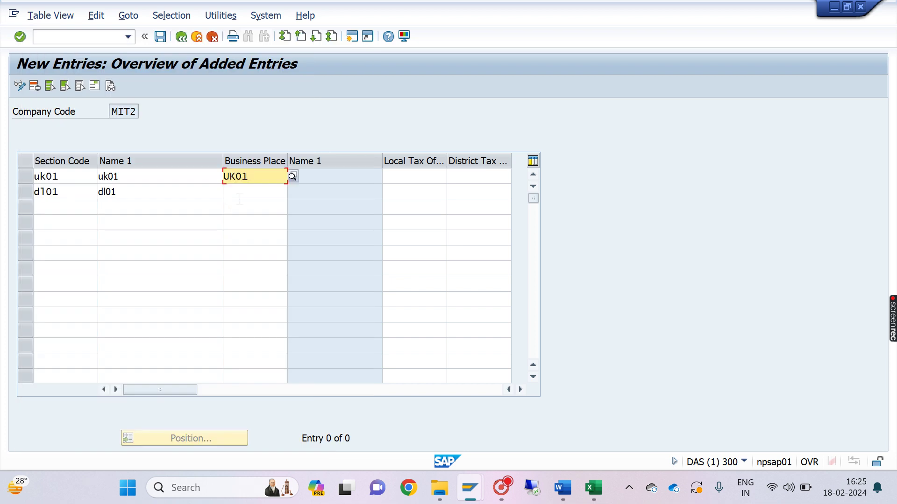
{"action": "left_click", "coordinate": [252, 192]}
{"action": "left_click", "coordinate": [292, 192]}
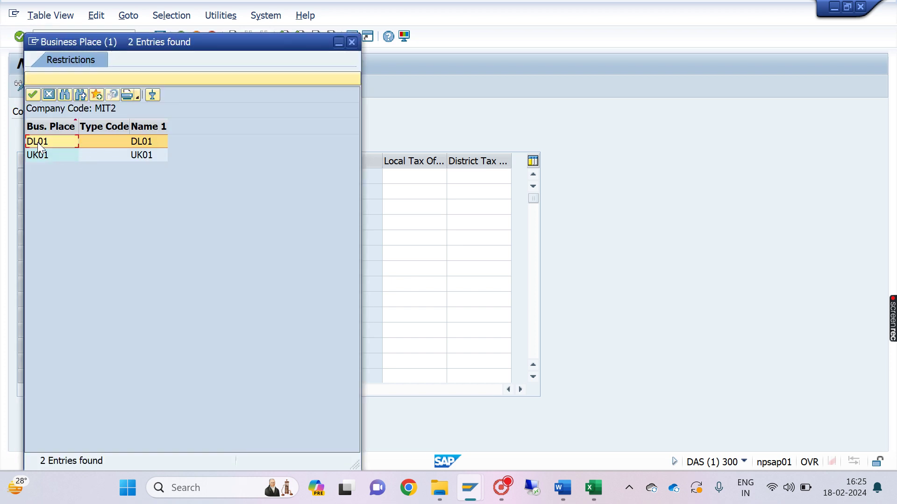
{"action": "double_click", "coordinate": [38, 143]}
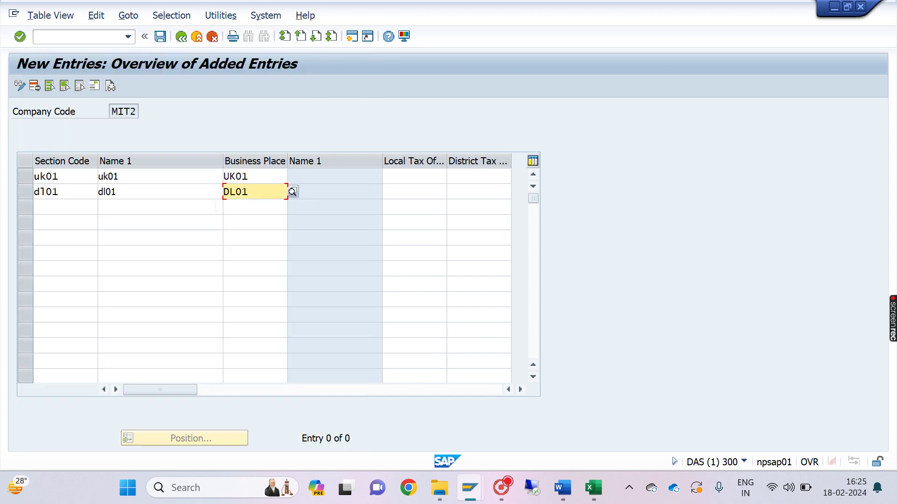
{"action": "left_click", "coordinate": [270, 180]}
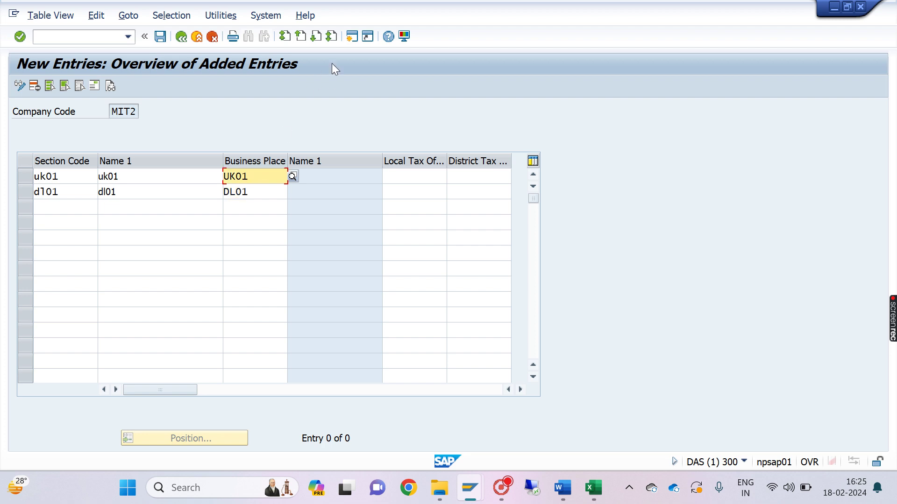
Open a second SAP session and look up the IMG path for defining a business place in the Word notes
{"action": "left_click", "coordinate": [351, 37]}
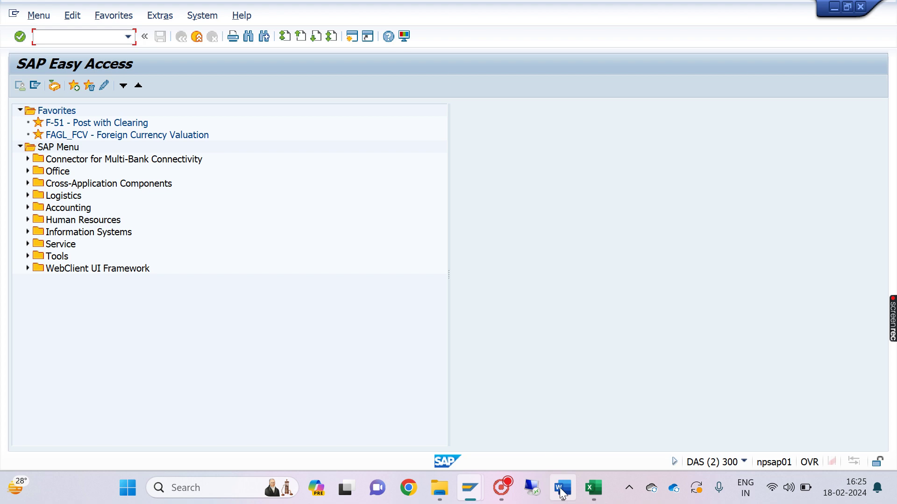
{"action": "left_click", "coordinate": [561, 491]}
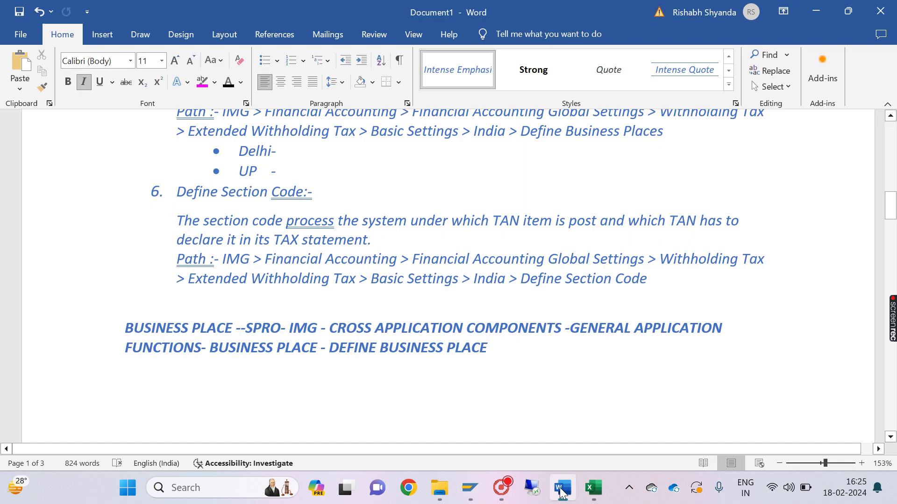
{"action": "left_click_drag", "start_coordinate": [124, 328], "coordinate": [514, 373]}
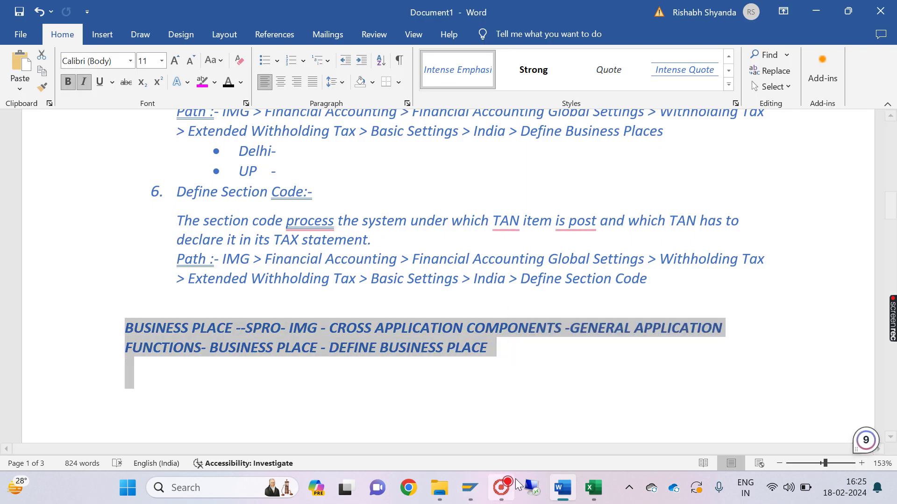
In the new SAP session, run spro, open the Reference IMG and expand Cross-Application Components > General Application Functions > Business Place
{"action": "left_click", "coordinate": [469, 487]}
{"action": "left_click", "coordinate": [552, 419]}
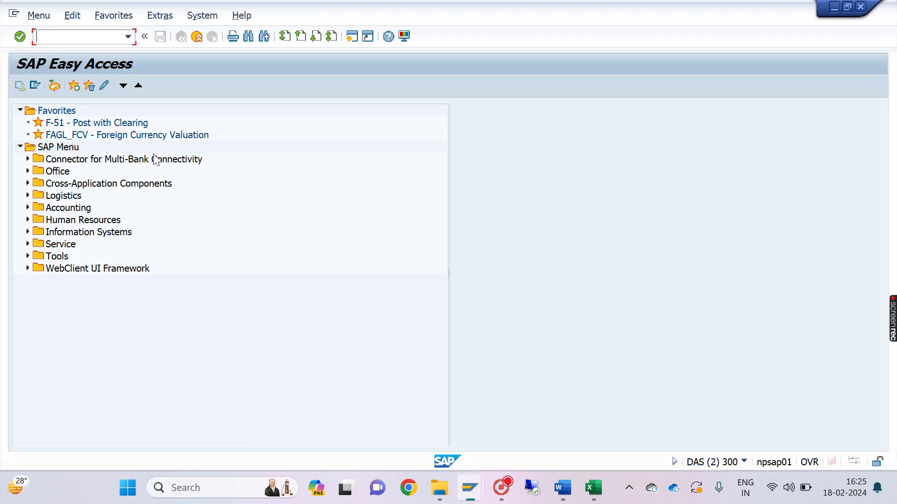
{"action": "type", "text": "spro"}
{"action": "key", "text": "Return"}
{"action": "left_click", "coordinate": [71, 87]}
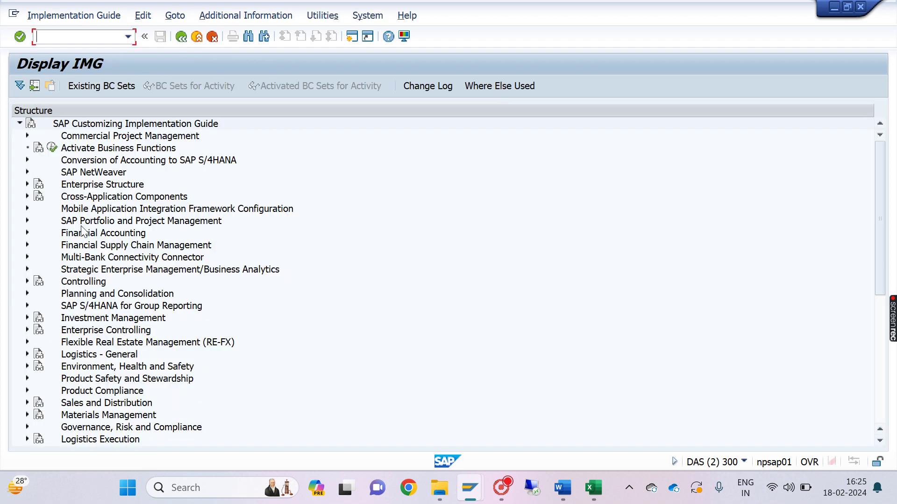
{"action": "left_click", "coordinate": [27, 196]}
{"action": "key", "text": "alt+Tab"}
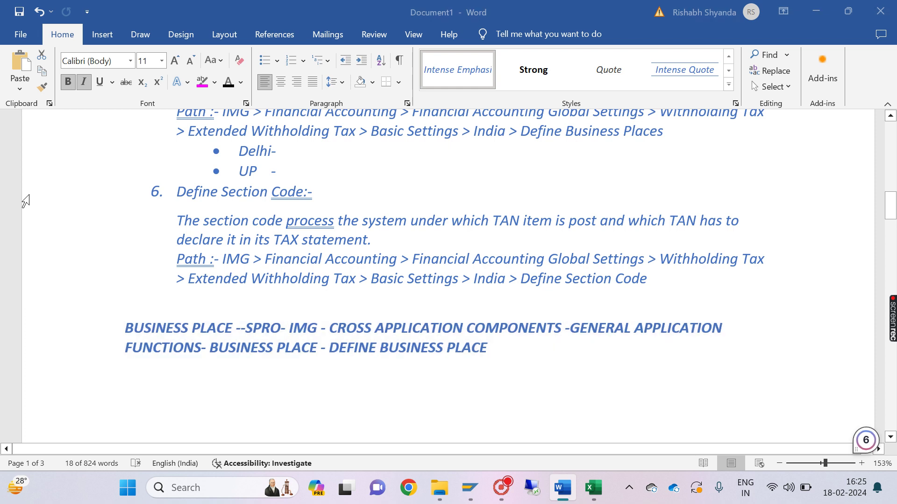
{"action": "key", "text": "alt+Tab"}
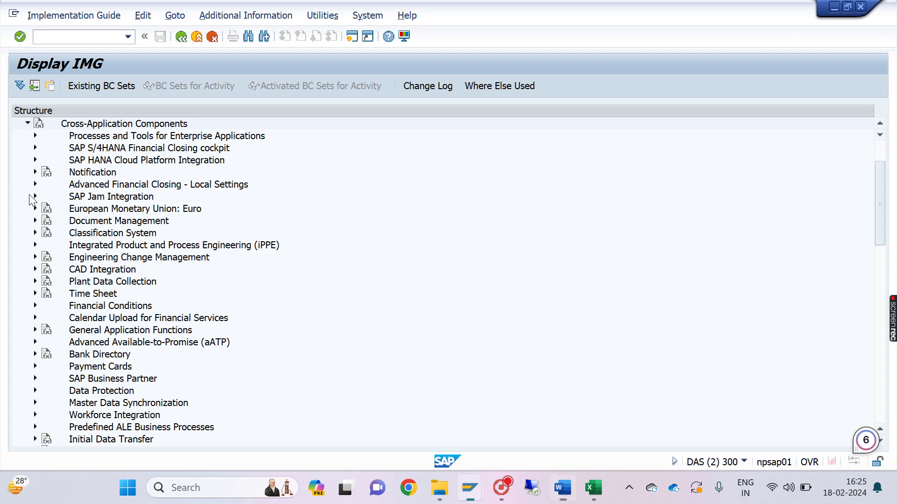
{"action": "left_click", "coordinate": [35, 330]}
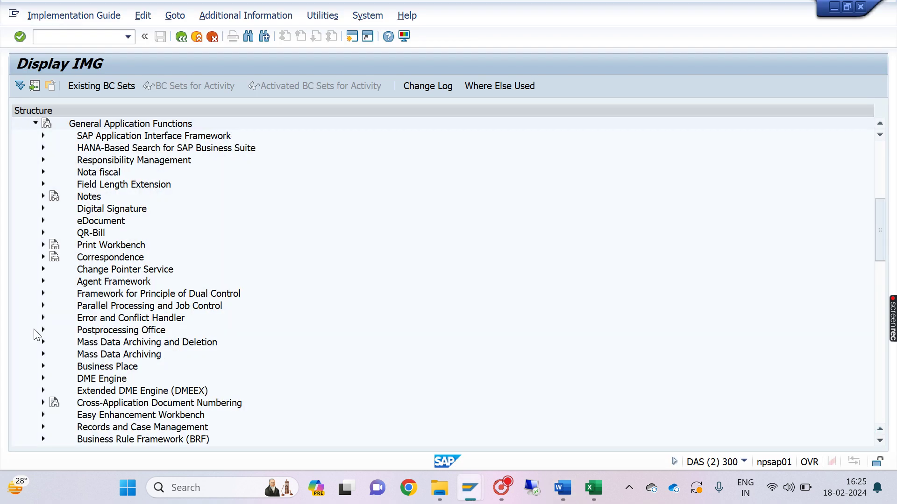
{"action": "left_click", "coordinate": [43, 367]}
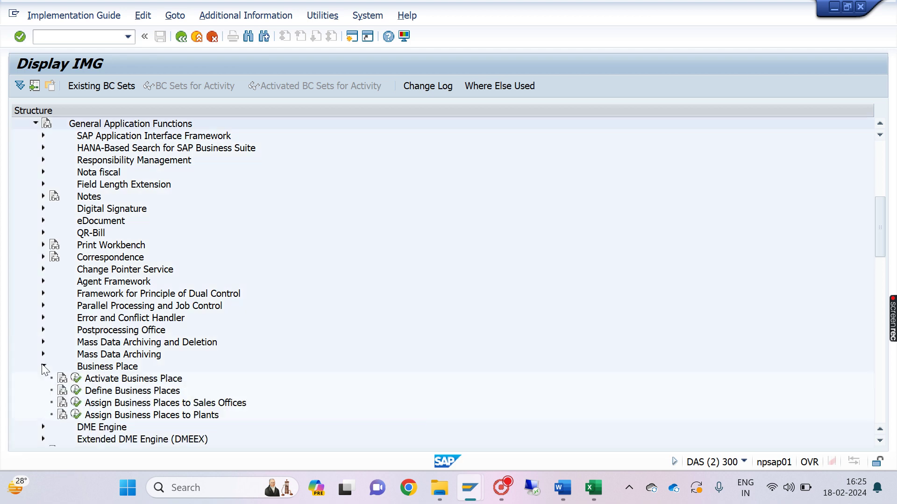
Execute Define Business Places for company code MIT2, check the existing entries, save and return to the IMG
{"action": "left_click", "coordinate": [76, 391]}
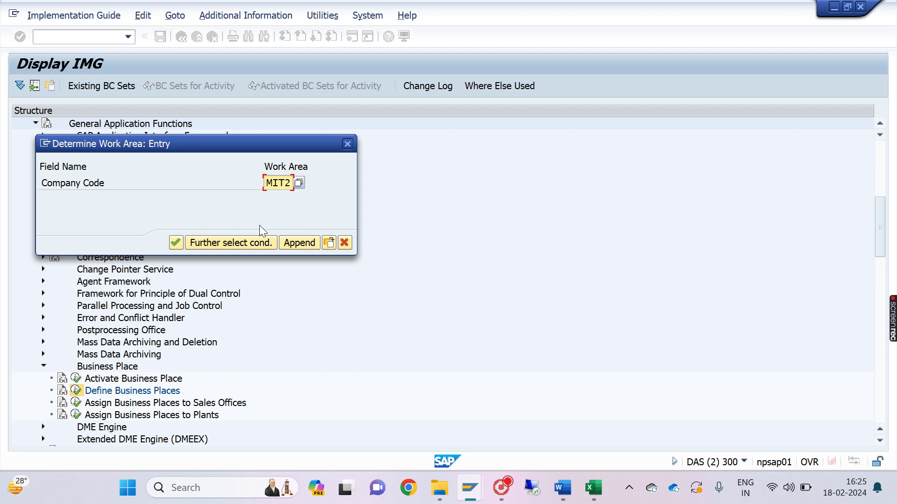
{"action": "left_click_drag", "start_coordinate": [221, 156], "coordinate": [419, 163]}
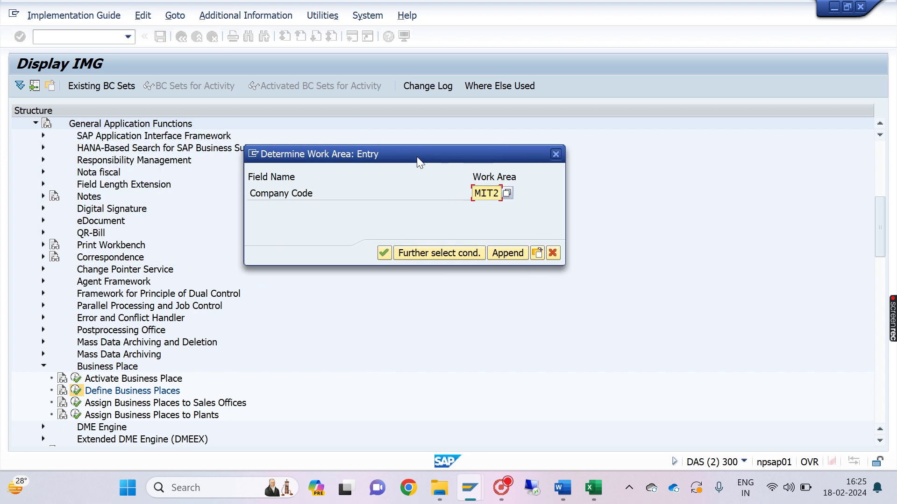
{"action": "left_click", "coordinate": [379, 251]}
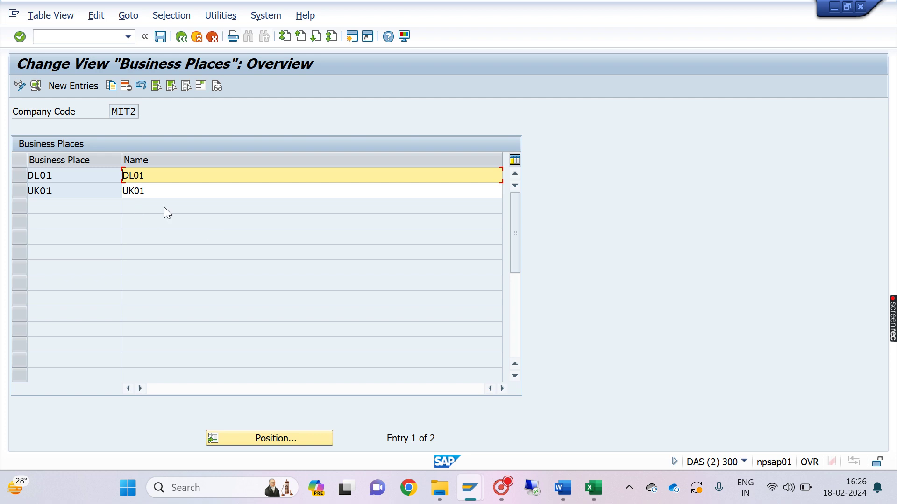
{"action": "left_click", "coordinate": [160, 36]}
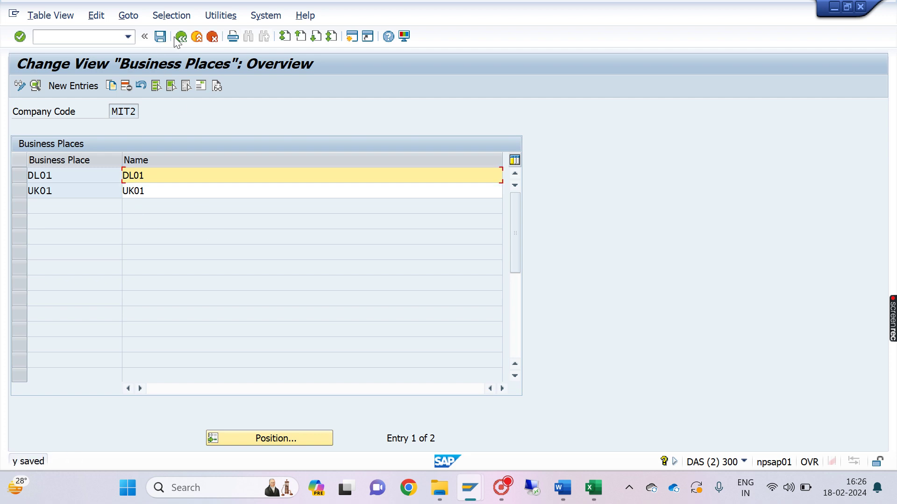
{"action": "left_click", "coordinate": [182, 38]}
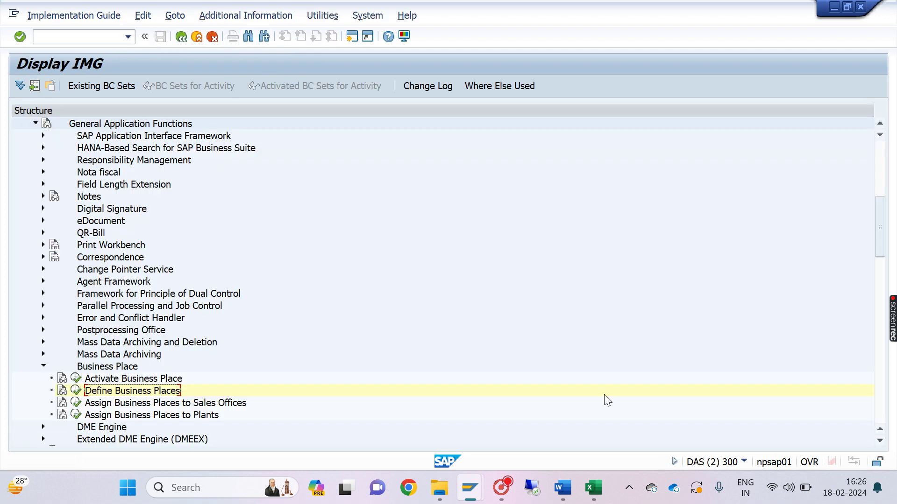
Return to the section code entries session, validate the entries, and give the UK01 address the title Company and mit2 in both name lines
{"action": "mouse_move", "coordinate": [483, 496]}
{"action": "left_click", "coordinate": [461, 431]}
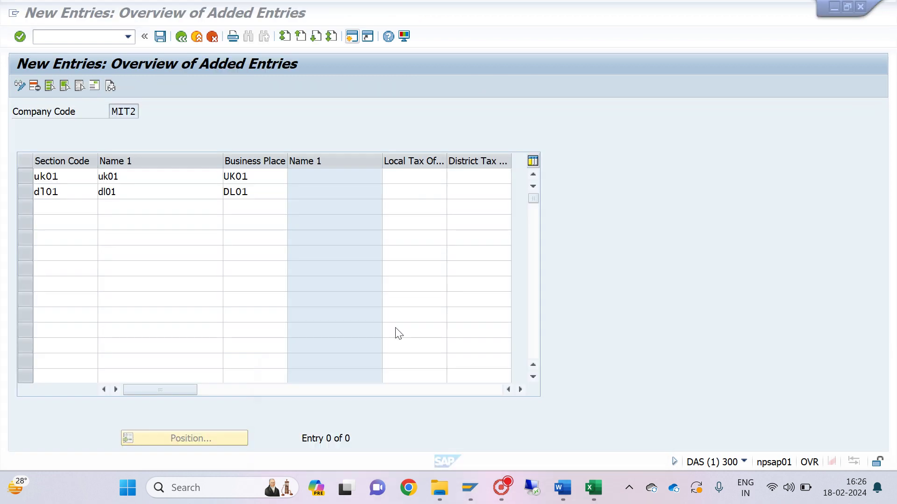
{"action": "key", "text": "Return"}
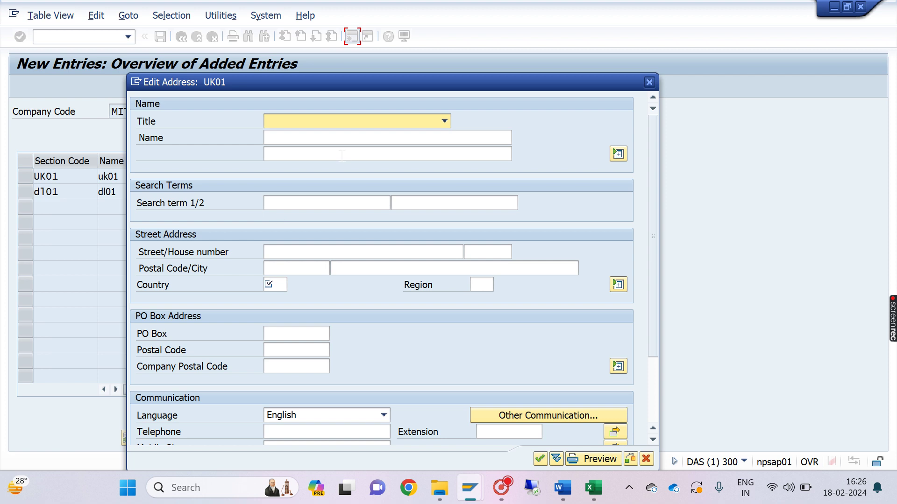
{"action": "left_click", "coordinate": [444, 122]}
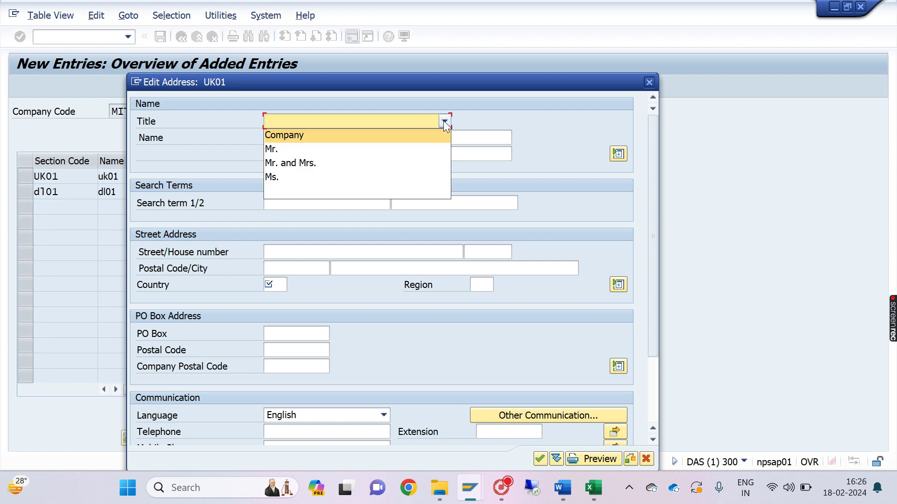
{"action": "left_click", "coordinate": [280, 136]}
{"action": "left_click", "coordinate": [290, 139]}
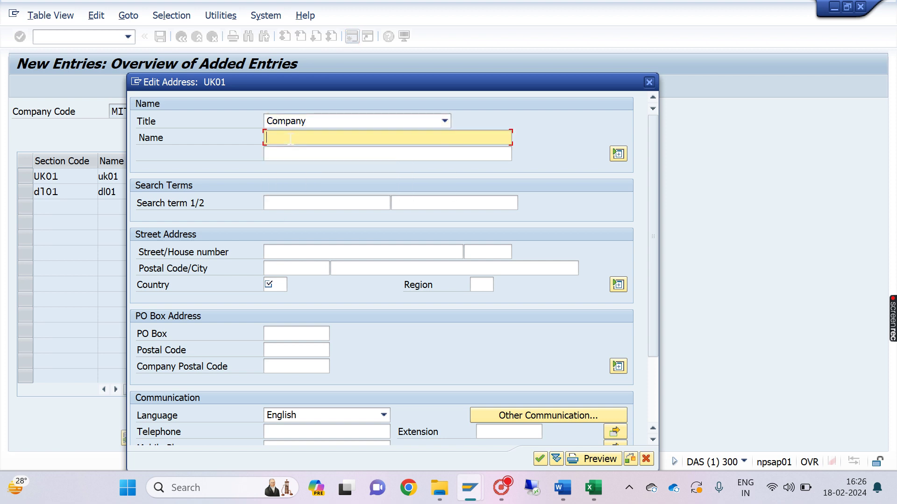
{"action": "type", "text": "mit2"}
{"action": "left_click", "coordinate": [292, 153]}
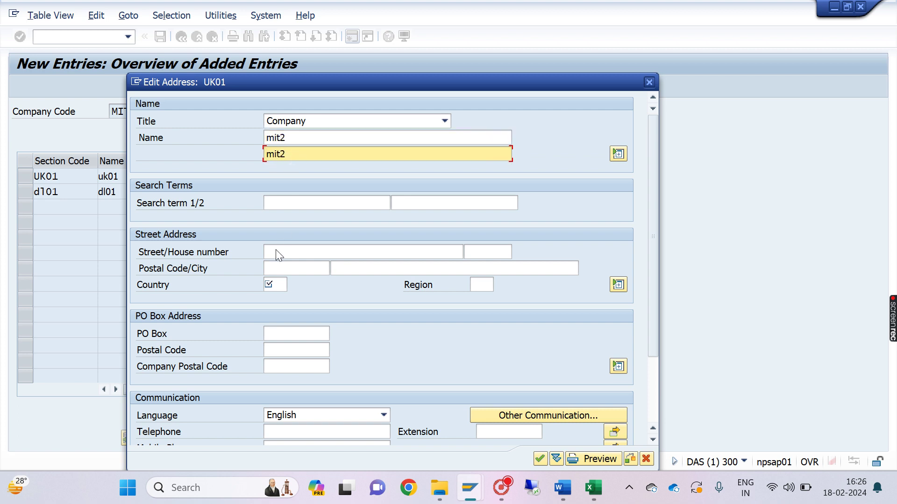
Set the country of the UK01 address to IN and accept the address
{"action": "left_click", "coordinate": [281, 285]}
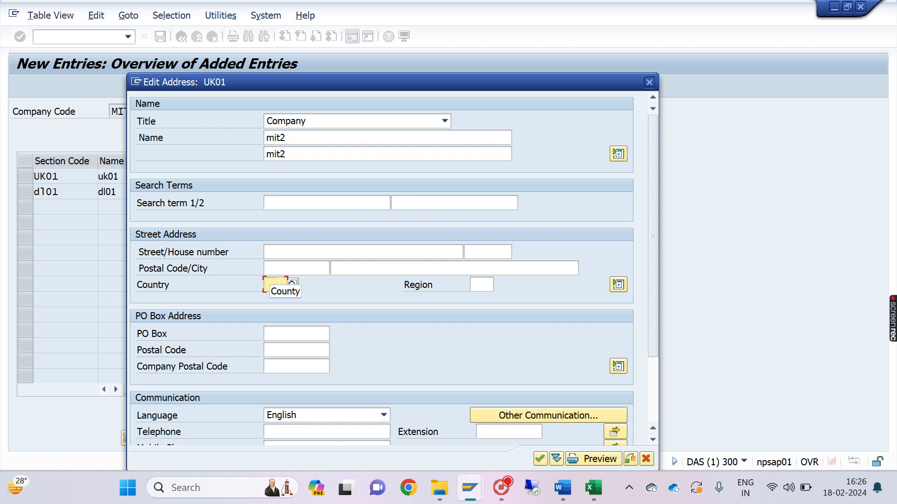
{"action": "left_click", "coordinate": [292, 285]}
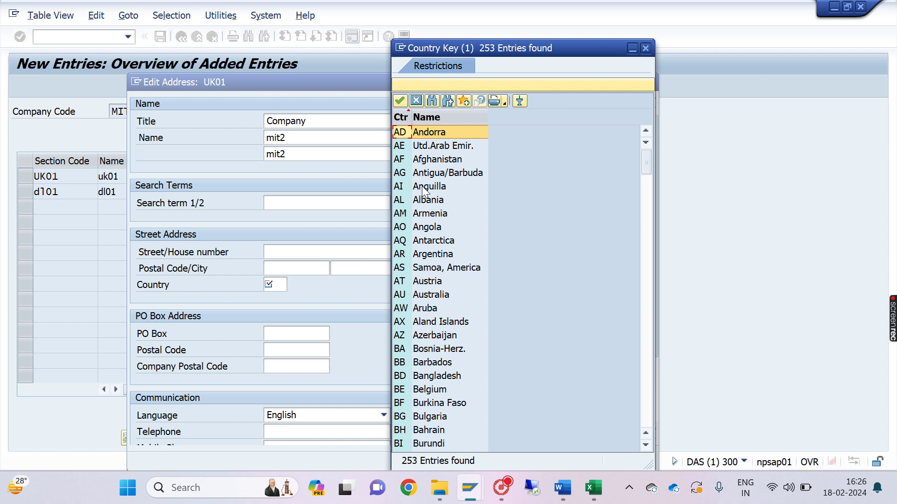
{"action": "left_click", "coordinate": [644, 48]}
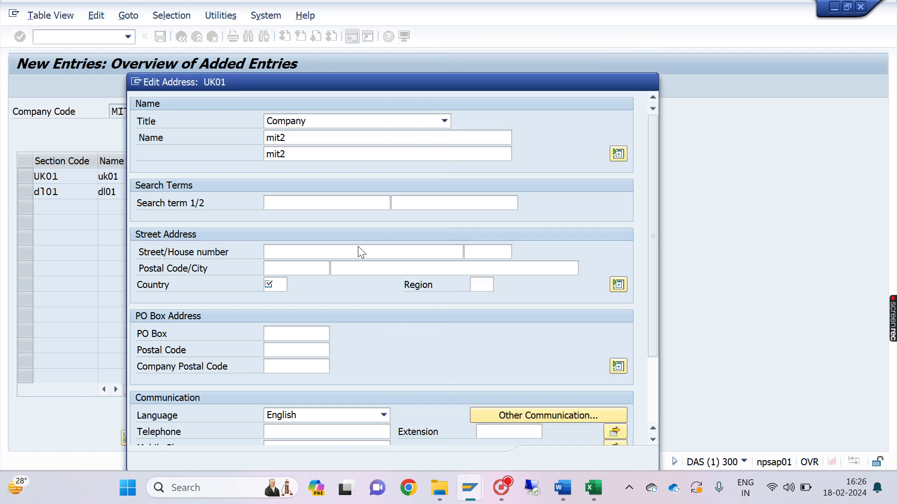
{"action": "type", "text": "in"}
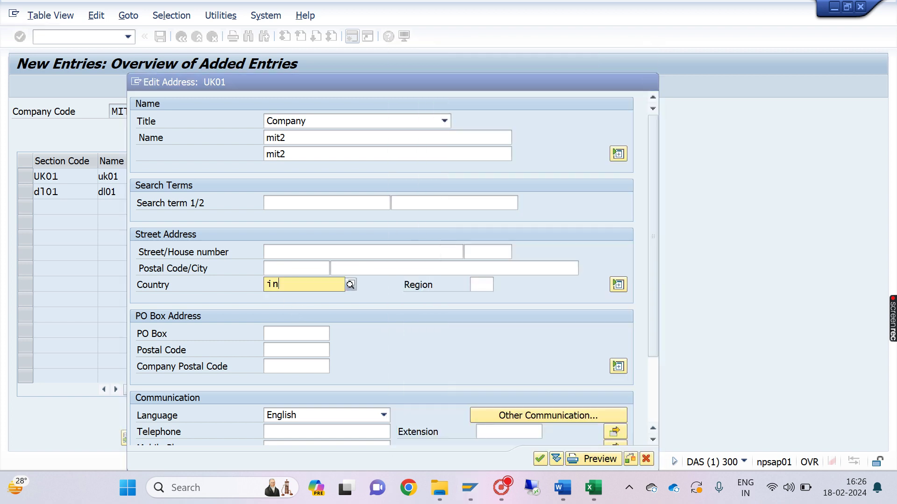
{"action": "left_click", "coordinate": [293, 313]}
{"action": "scroll", "coordinate": [293, 314], "scroll_direction": "down", "scroll_amount": 3}
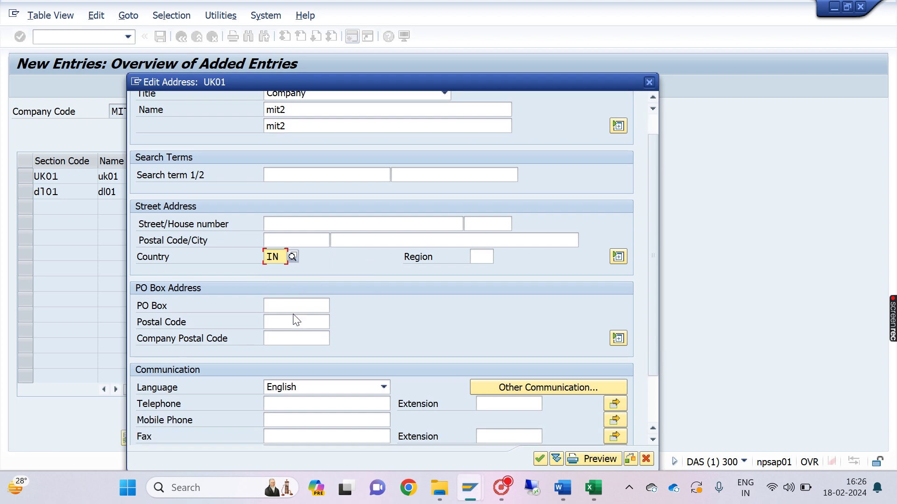
{"action": "scroll", "coordinate": [293, 314], "scroll_direction": "up", "scroll_amount": 2}
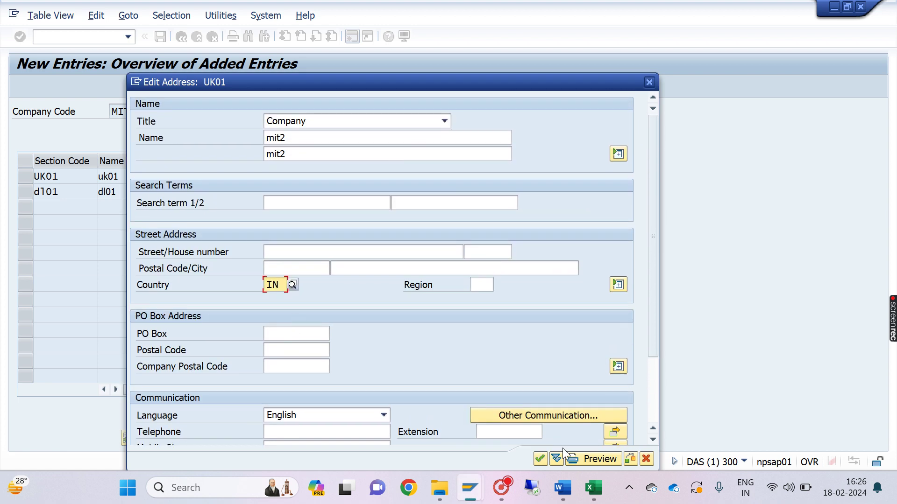
{"action": "left_click", "coordinate": [540, 459]}
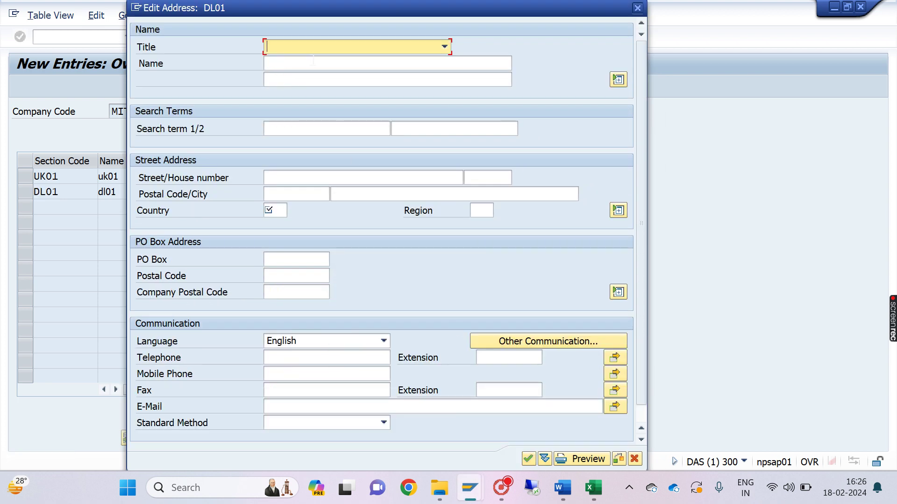
Fill in the DL01 address with title Company, name mit2 and country IN, and save the section code entries
{"action": "left_click", "coordinate": [315, 47]}
{"action": "left_click", "coordinate": [308, 61]}
{"action": "left_click", "coordinate": [288, 64]}
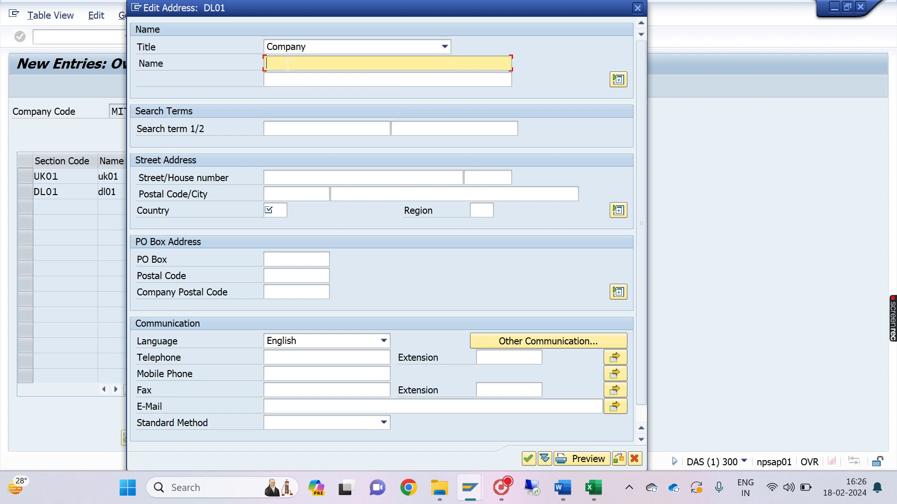
{"action": "type", "text": "mit2"}
{"action": "left_click", "coordinate": [281, 210]}
{"action": "type", "text": "IN"}
{"action": "key", "text": "Return"}
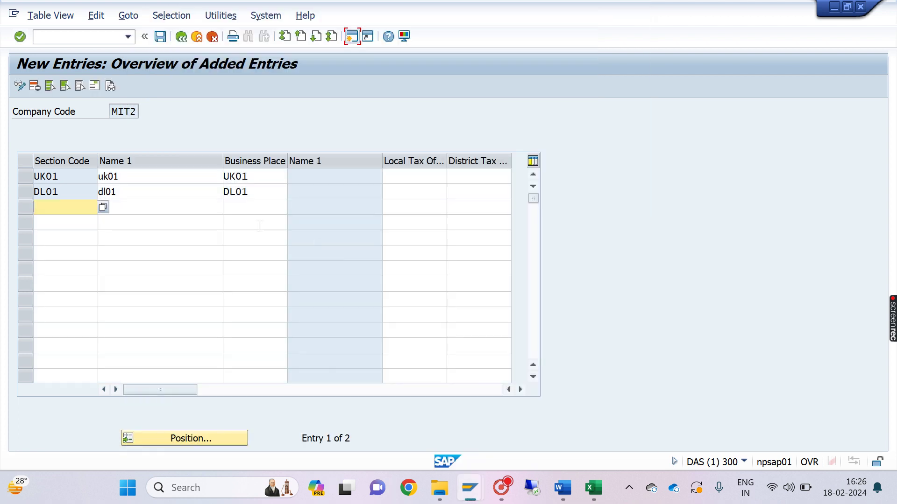
{"action": "left_click", "coordinate": [159, 37]}
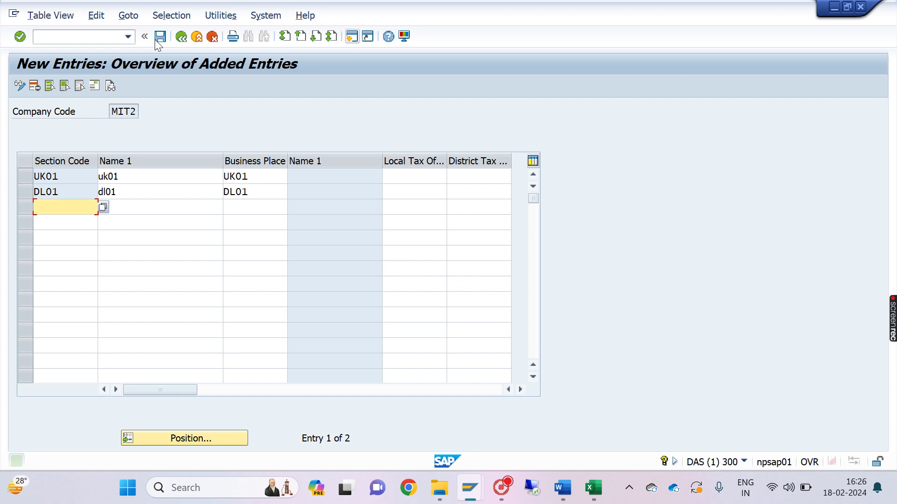
Save the new section code entries for company code MIT2 and return to the section codes overview
{"action": "left_click", "coordinate": [160, 38]}
{"action": "left_click", "coordinate": [180, 38]}
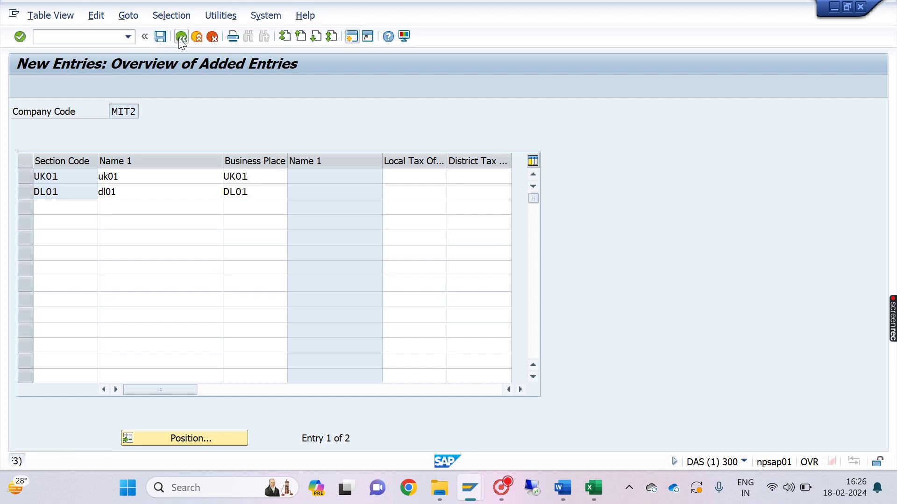
Switch to the Word notes and review the Define Section Code explanation, its path and the business place path
{"action": "mouse_move", "coordinate": [563, 487]}
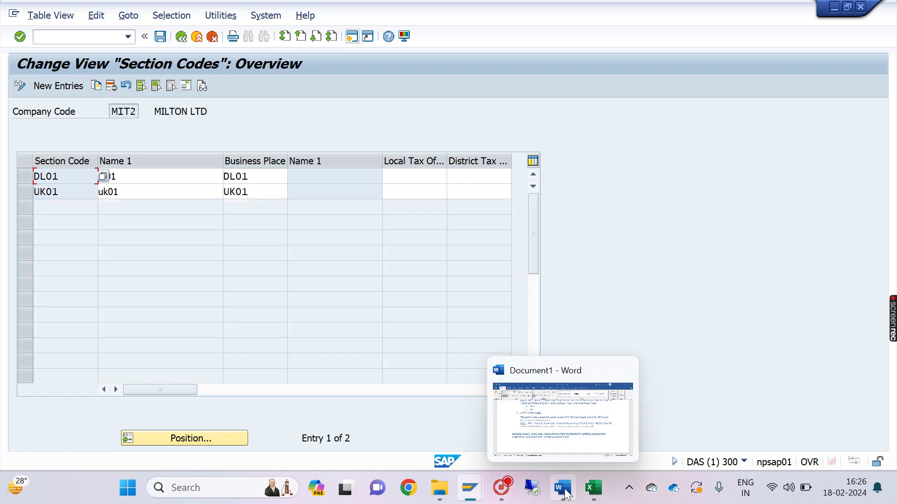
{"action": "left_click", "coordinate": [544, 420]}
{"action": "left_click", "coordinate": [251, 259]}
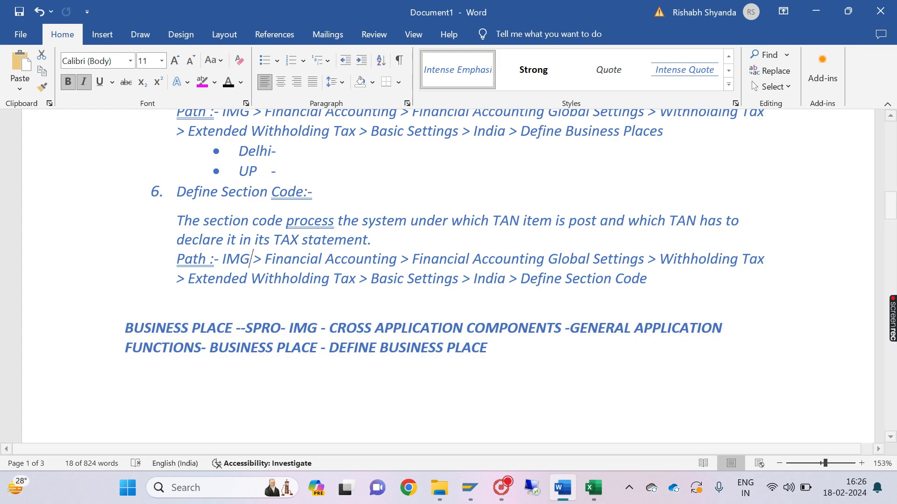
{"action": "left_click_drag", "start_coordinate": [178, 192], "coordinate": [657, 278]}
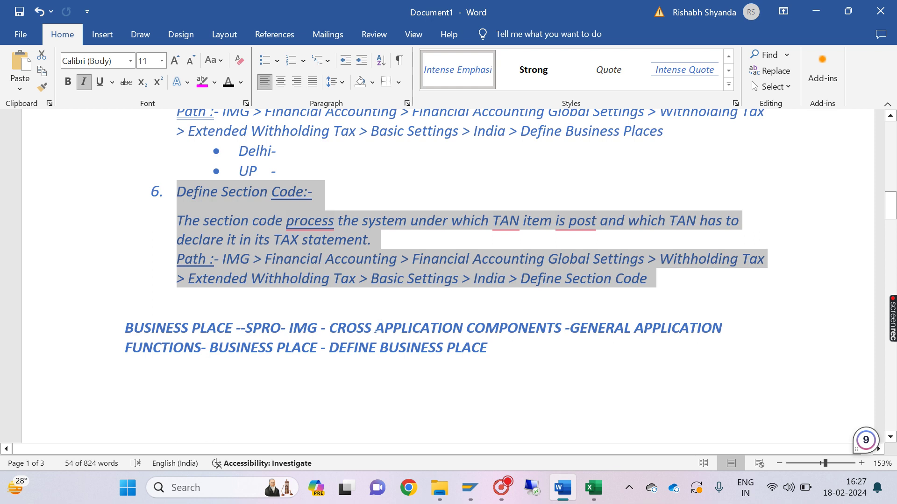
{"action": "left_click_drag", "start_coordinate": [125, 328], "coordinate": [496, 357]}
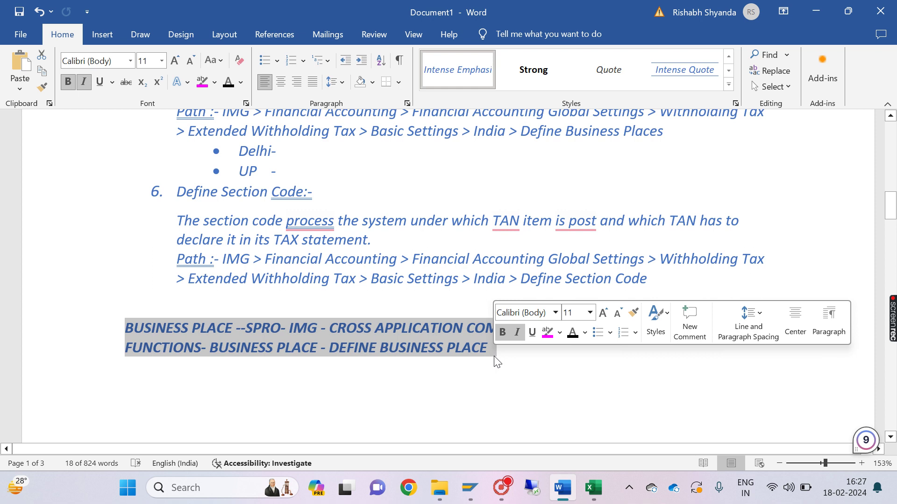
{"action": "left_click", "coordinate": [418, 356]}
{"action": "scroll", "coordinate": [419, 356], "scroll_direction": "down", "scroll_amount": 5}
{"action": "scroll", "coordinate": [418, 348], "scroll_direction": "down", "scroll_amount": 5}
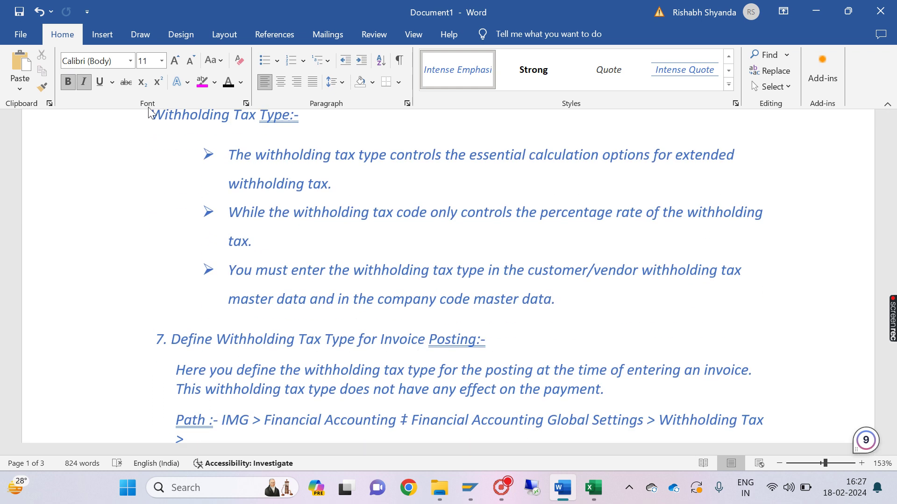
Review the notes on withholding tax types, covering the definitions for invoice posting and payment posting
{"action": "left_click_drag", "start_coordinate": [151, 119], "coordinate": [312, 126]}
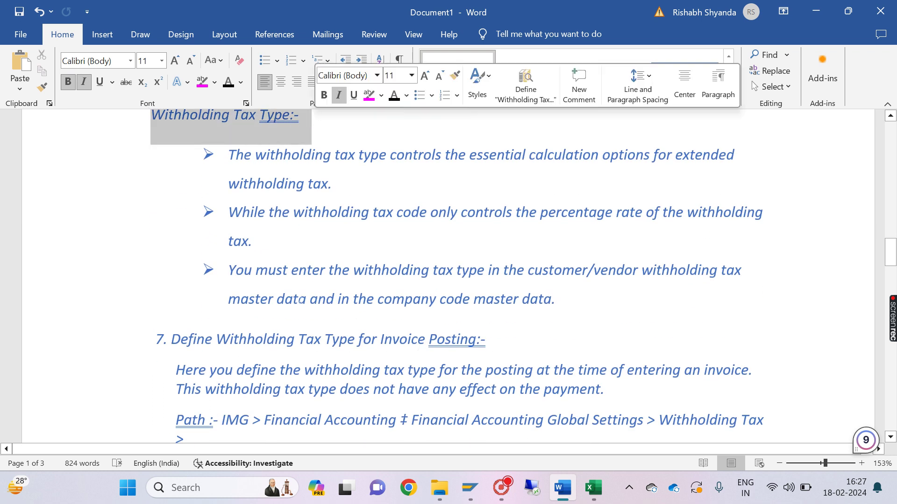
{"action": "scroll", "coordinate": [301, 299], "scroll_direction": "down", "scroll_amount": 3}
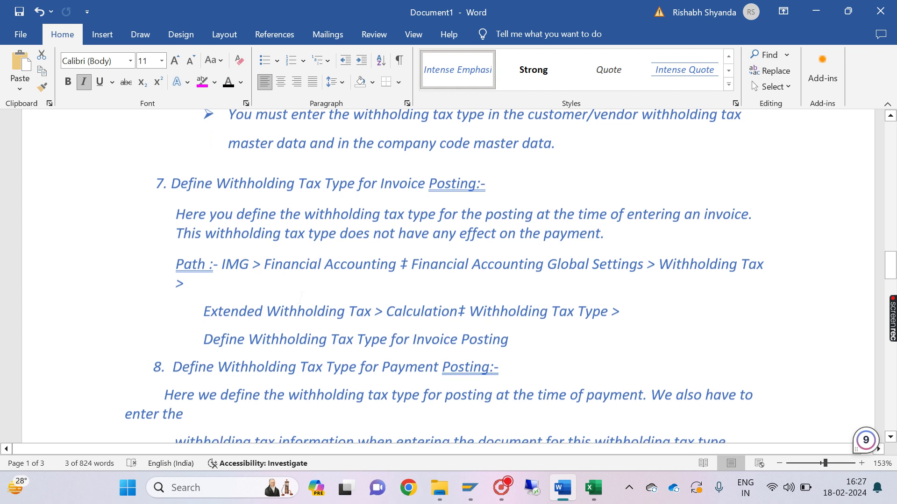
{"action": "left_click_drag", "start_coordinate": [172, 177], "coordinate": [502, 182]}
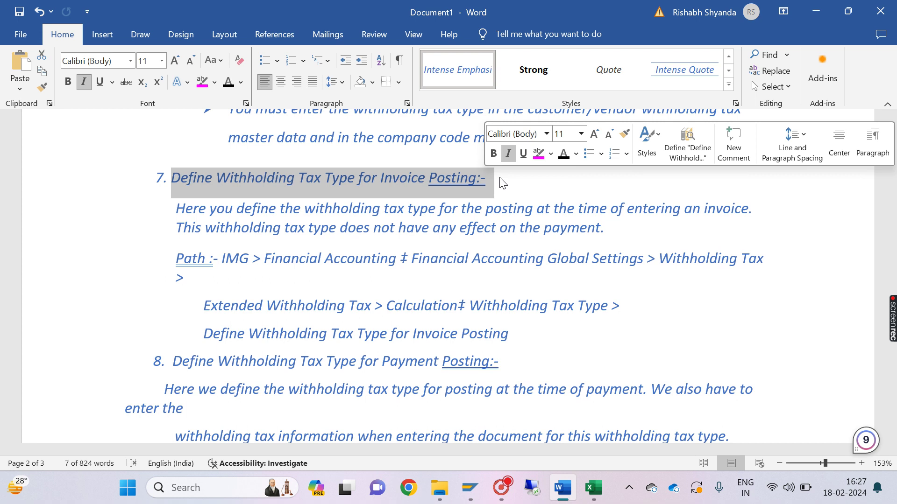
{"action": "left_click", "coordinate": [381, 178]}
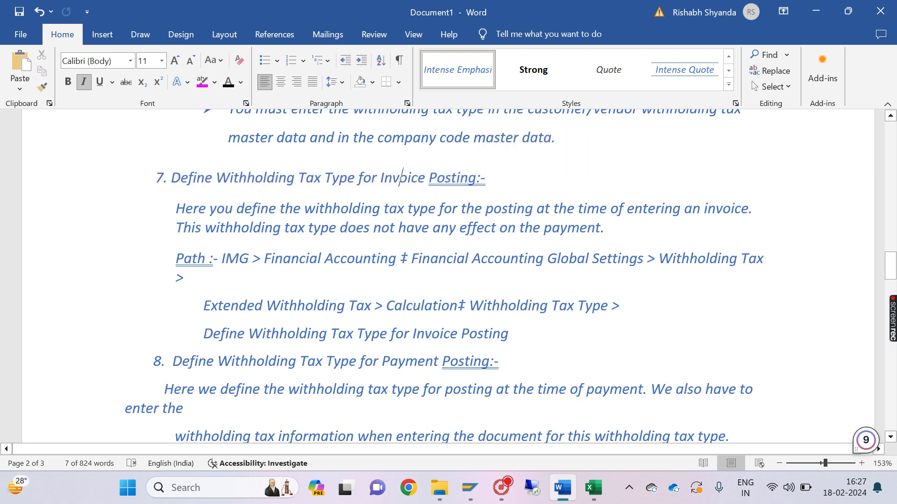
{"action": "left_click_drag", "start_coordinate": [381, 178], "coordinate": [486, 179]}
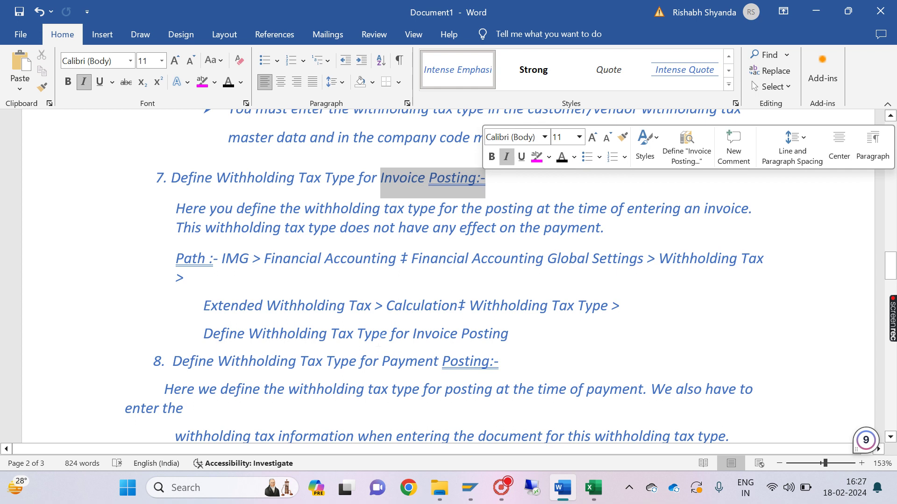
{"action": "left_click", "coordinate": [382, 361]}
{"action": "left_click_drag", "start_coordinate": [381, 361], "coordinate": [498, 362]}
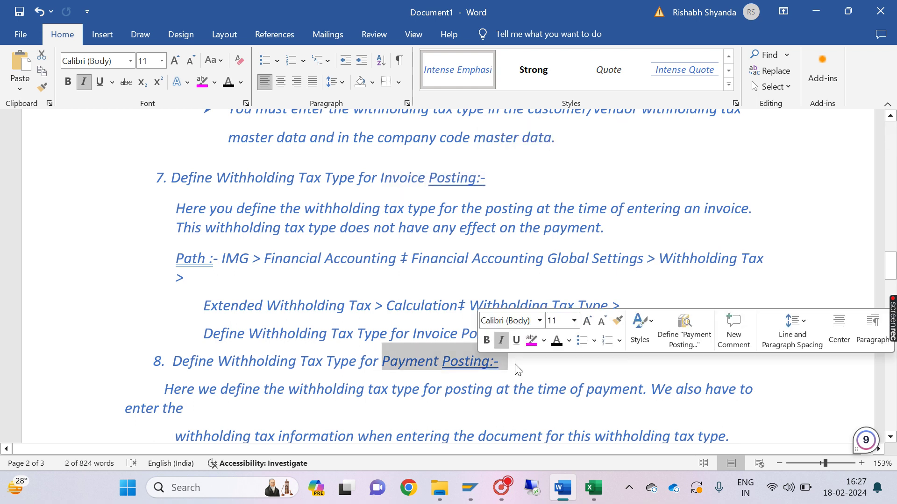
Switch back to SAP, leave the section codes for the IMG, and expand Withholding Tax Type under Calculation with Basic Settings collapsed
{"action": "mouse_move", "coordinate": [473, 497]}
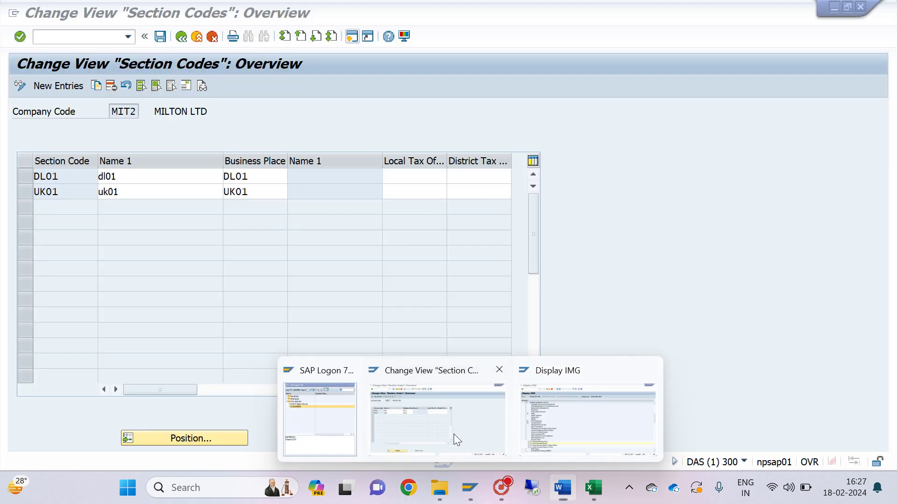
{"action": "left_click", "coordinate": [453, 435]}
{"action": "left_click", "coordinate": [181, 39]}
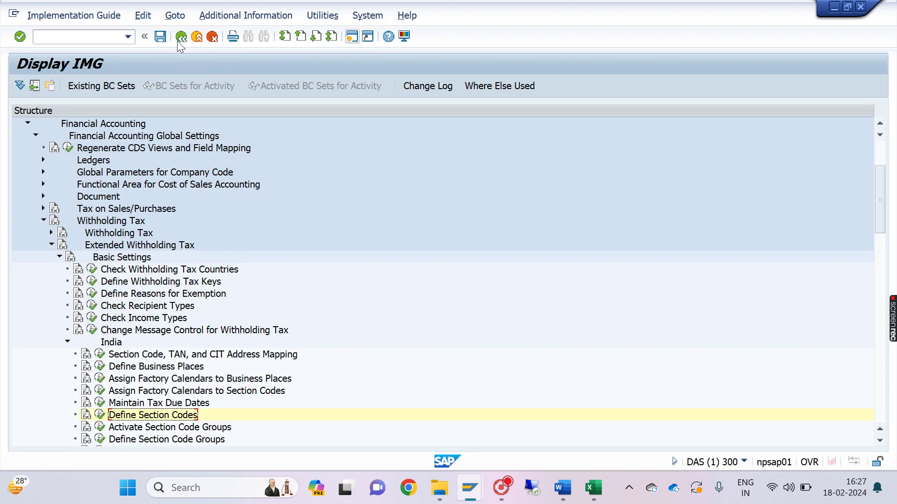
{"action": "left_click", "coordinate": [67, 342]}
{"action": "left_click", "coordinate": [59, 257]}
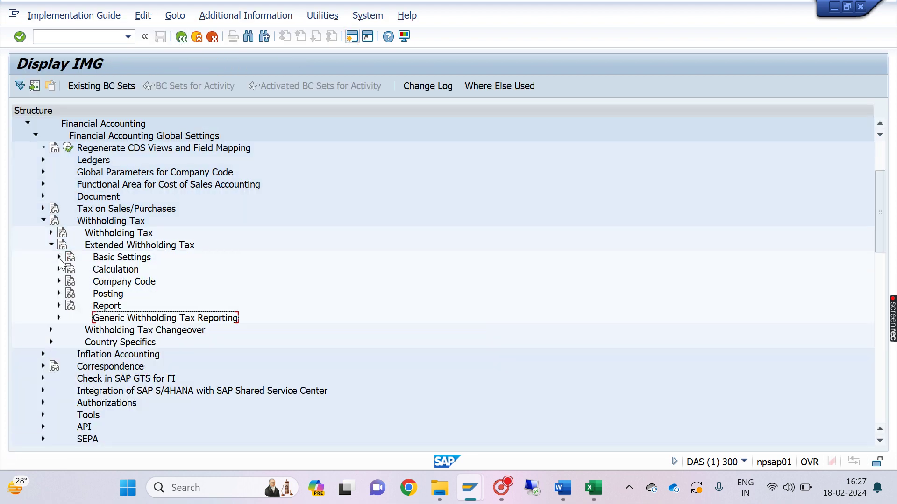
{"action": "left_click", "coordinate": [60, 269]}
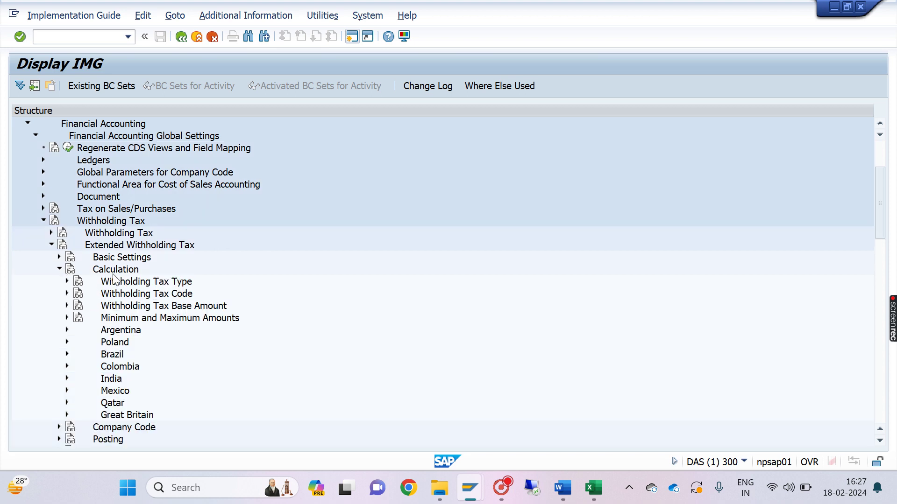
{"action": "left_click", "coordinate": [67, 282]}
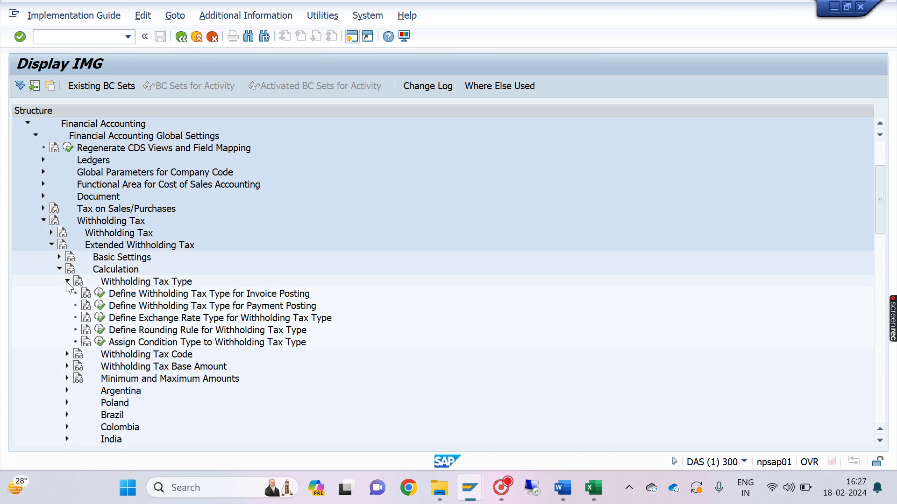
Execute Define Withholding Tax Type for Invoice Posting with country key IN
{"action": "left_click", "coordinate": [99, 296]}
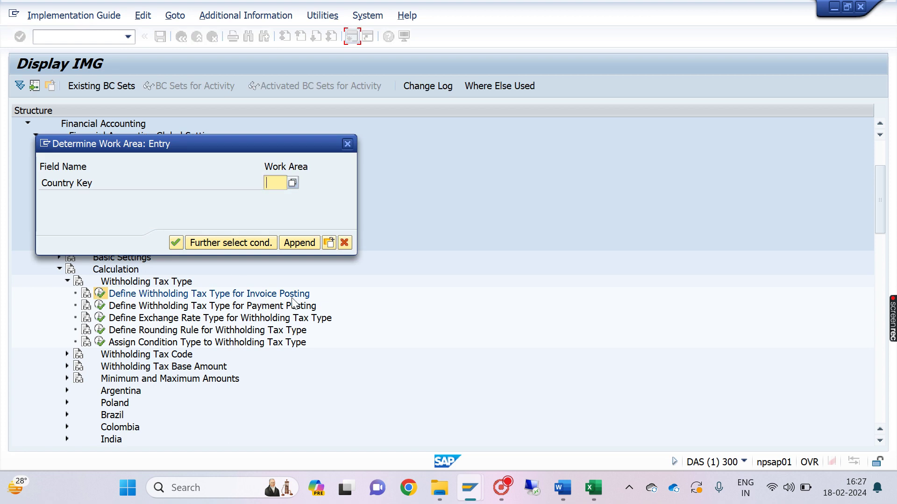
{"action": "type", "text": "IN"}
{"action": "key", "text": "Return"}
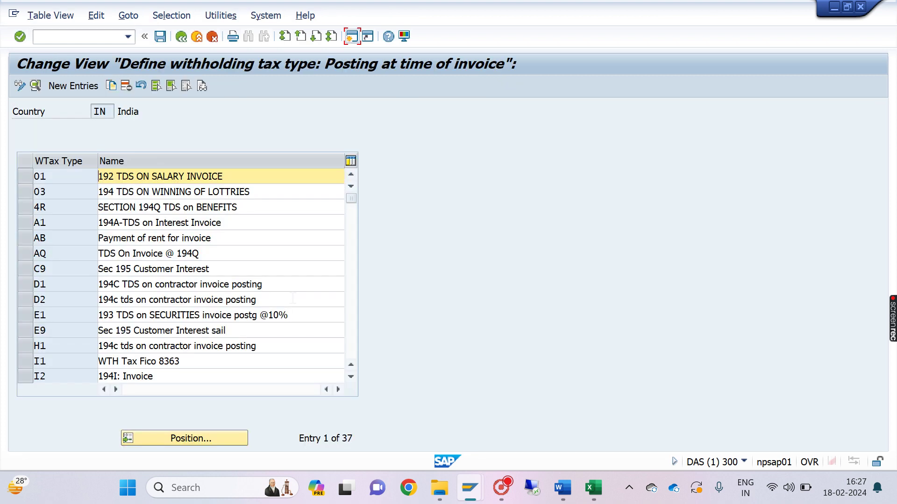
Select all existing invoice-posting withholding tax types for country IN and delete them
{"action": "left_click", "coordinate": [25, 170]}
{"action": "left_click", "coordinate": [21, 198]}
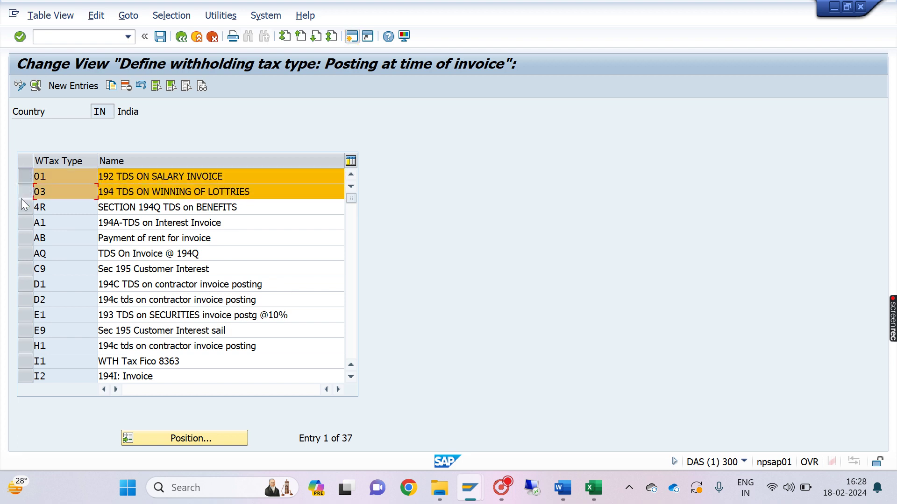
{"action": "left_click", "coordinate": [23, 210]}
{"action": "left_click", "coordinate": [24, 226]}
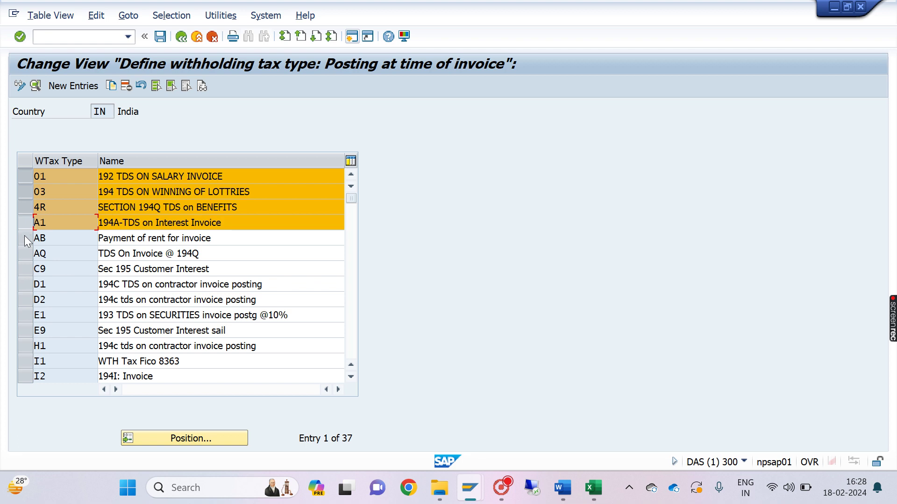
{"action": "left_click", "coordinate": [24, 243]}
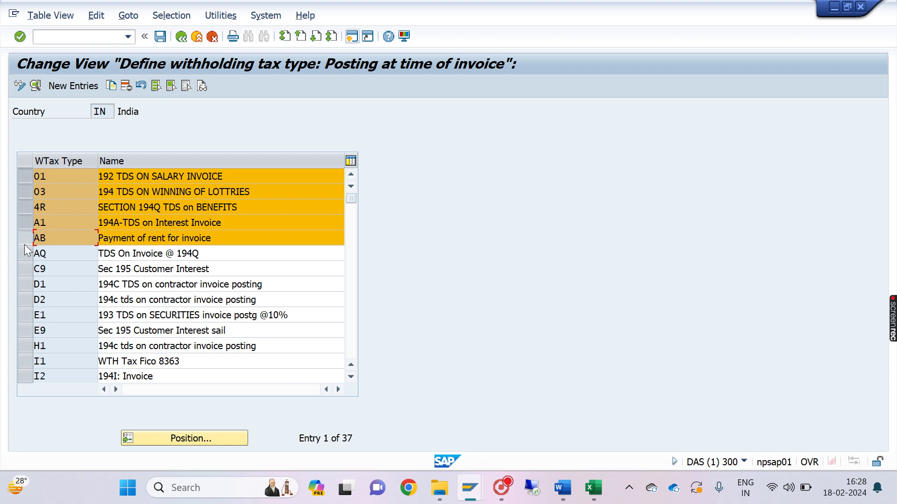
{"action": "left_click", "coordinate": [156, 86]}
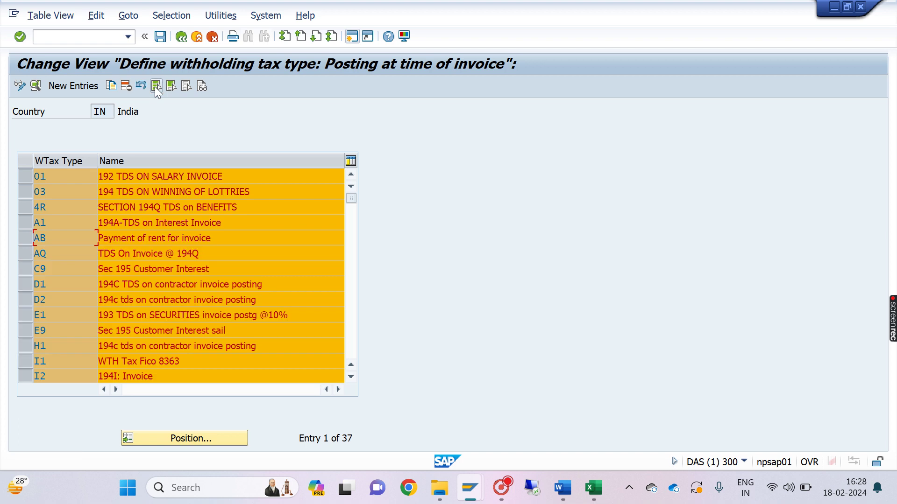
{"action": "left_click", "coordinate": [126, 86]}
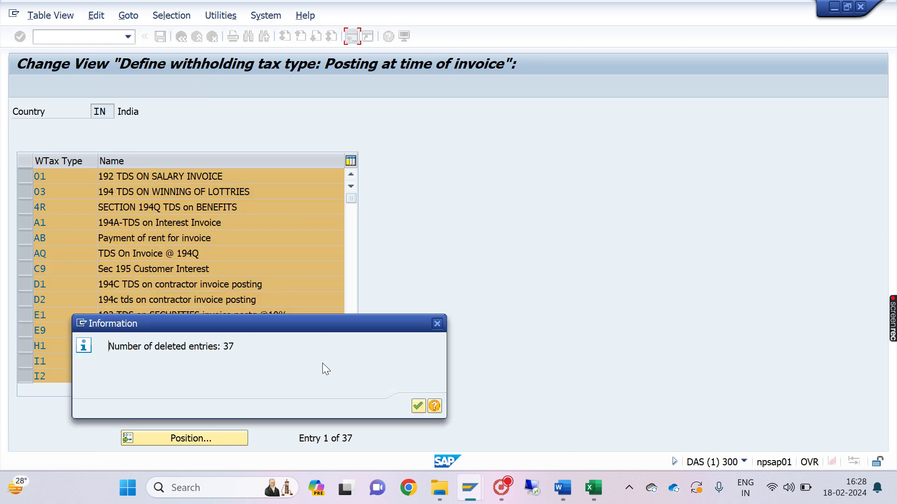
{"action": "left_click", "coordinate": [418, 406]}
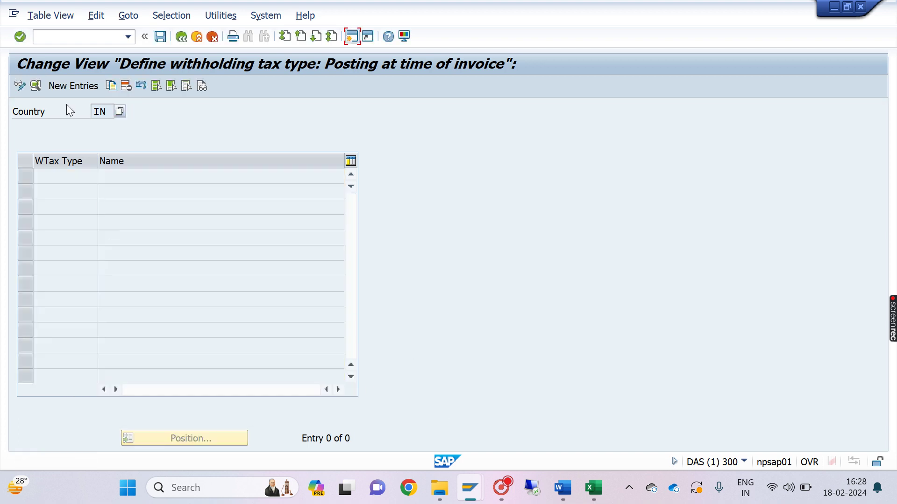
Create a new withholding tax type g1 with the description 194j 10%
{"action": "left_click", "coordinate": [67, 86]}
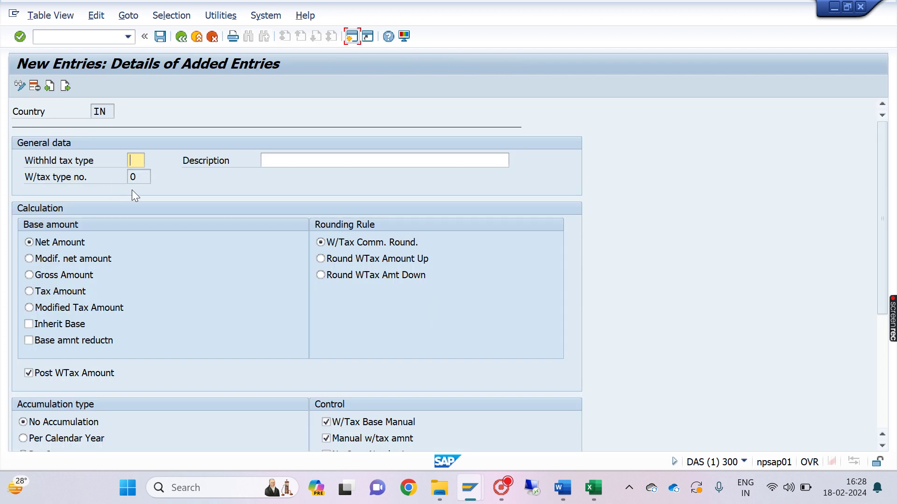
{"action": "type", "text": "g1"}
{"action": "left_click", "coordinate": [292, 162]}
{"action": "type", "text": "19"}
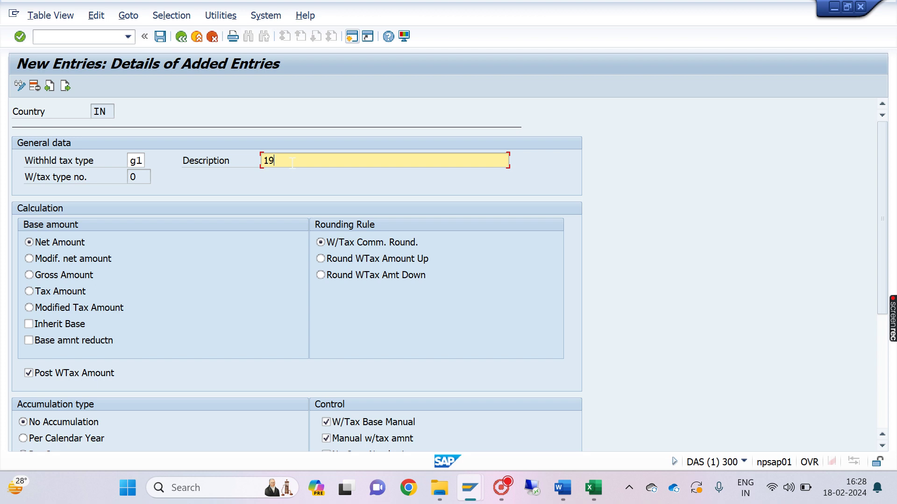
{"action": "type", "text": "4j 10%"}
Set the base amount to Gross Amount for g1, check the remaining settings, and save the tax type
{"action": "left_click", "coordinate": [30, 275]}
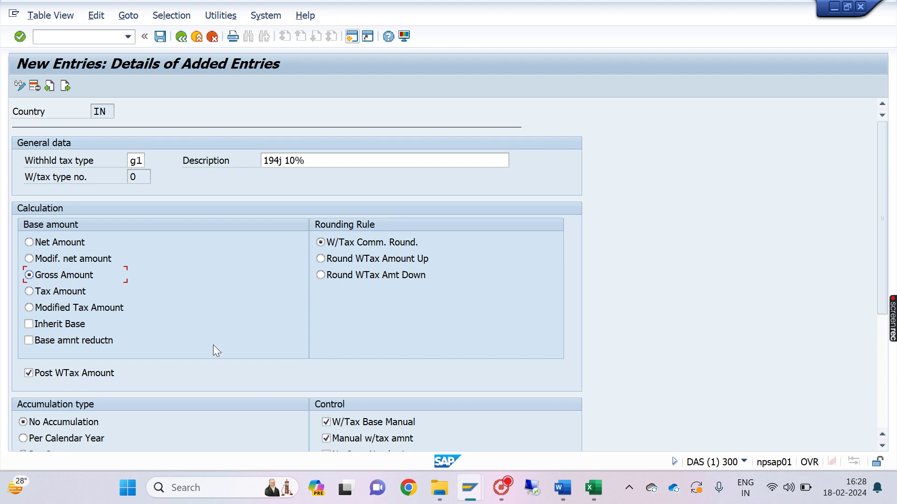
{"action": "scroll", "coordinate": [247, 326], "scroll_direction": "down", "scroll_amount": 1}
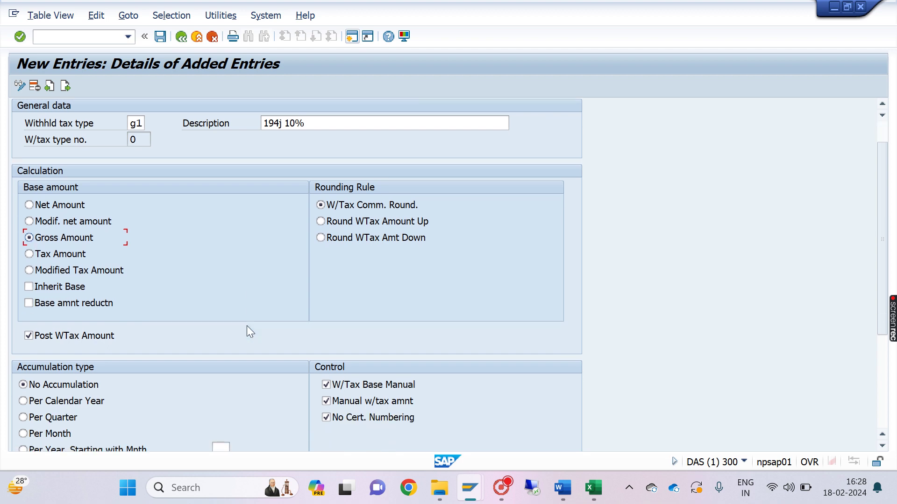
{"action": "scroll", "coordinate": [247, 327], "scroll_direction": "down", "scroll_amount": 3}
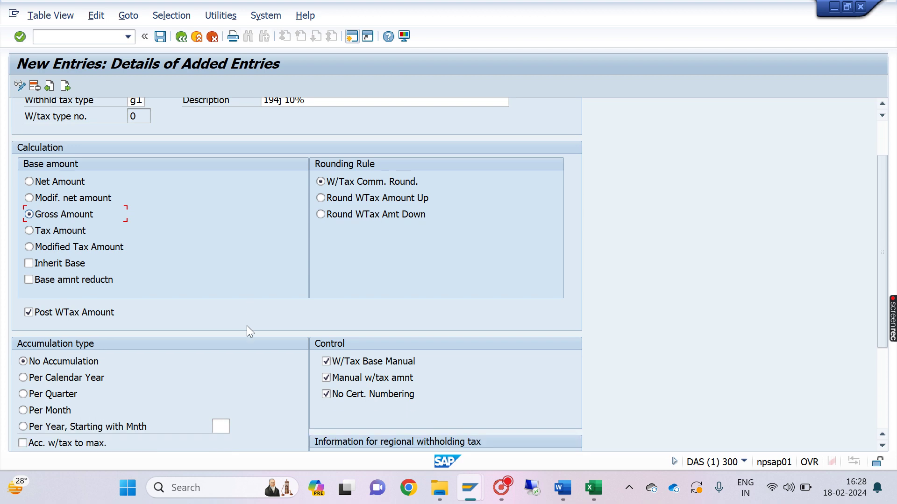
{"action": "scroll", "coordinate": [247, 331], "scroll_direction": "down", "scroll_amount": 2}
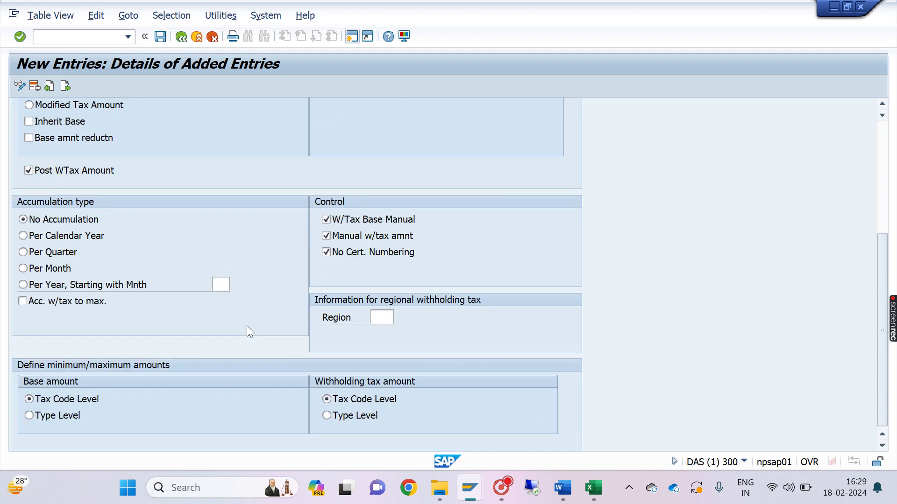
{"action": "left_click", "coordinate": [162, 40]}
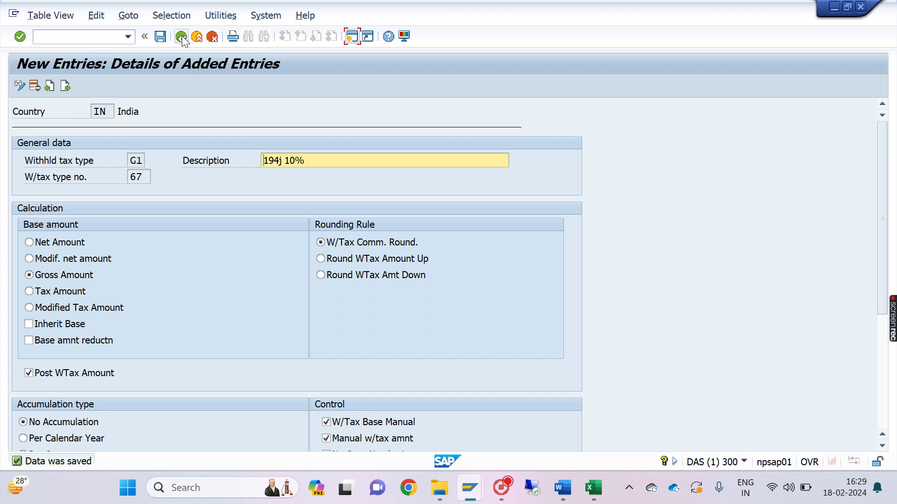
Return from the G1 details to the invoice-posting tax type overview, save again and go back
{"action": "left_click", "coordinate": [181, 36]}
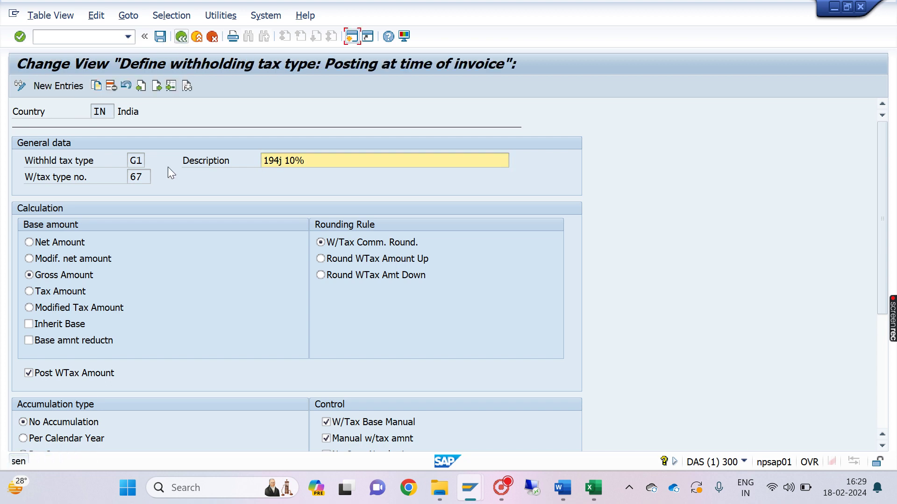
{"action": "left_click", "coordinate": [181, 42]}
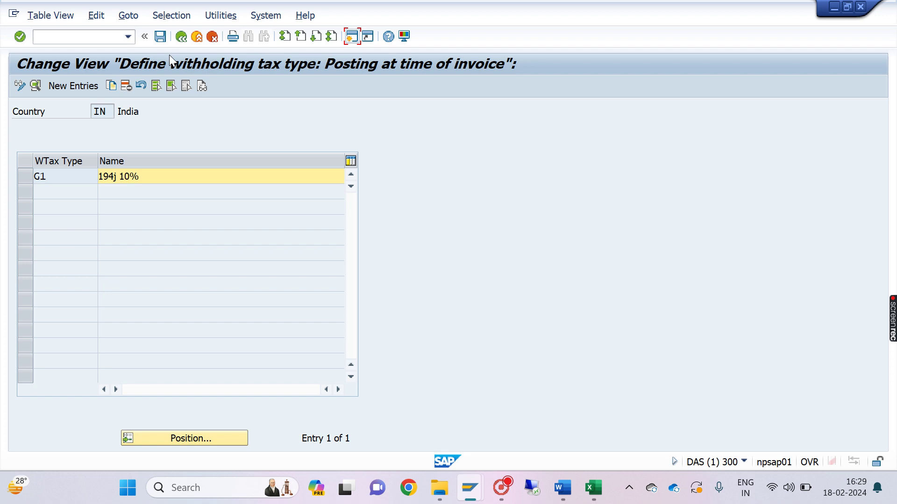
{"action": "left_click", "coordinate": [161, 39]}
{"action": "left_click", "coordinate": [181, 41]}
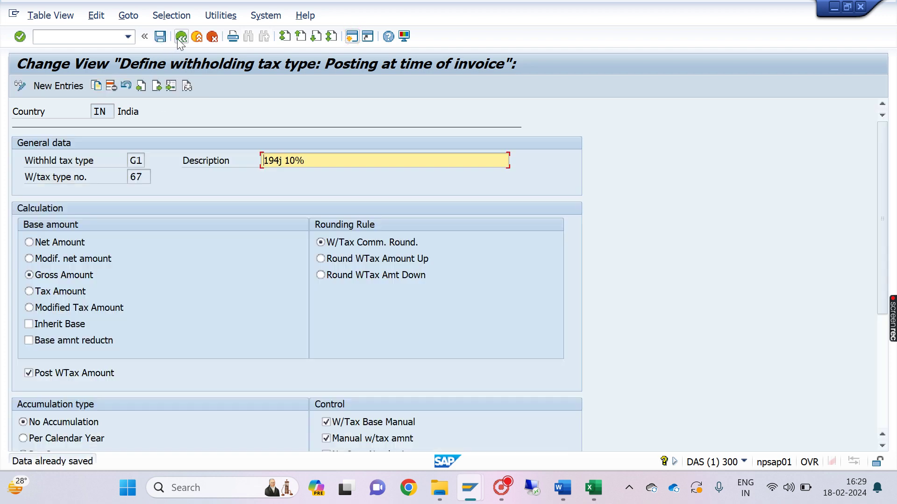
Leave the invoice-posting tax type and open Define Withholding Tax Type for Payment Posting for country IN
{"action": "left_click", "coordinate": [181, 41]}
{"action": "left_click", "coordinate": [181, 41]}
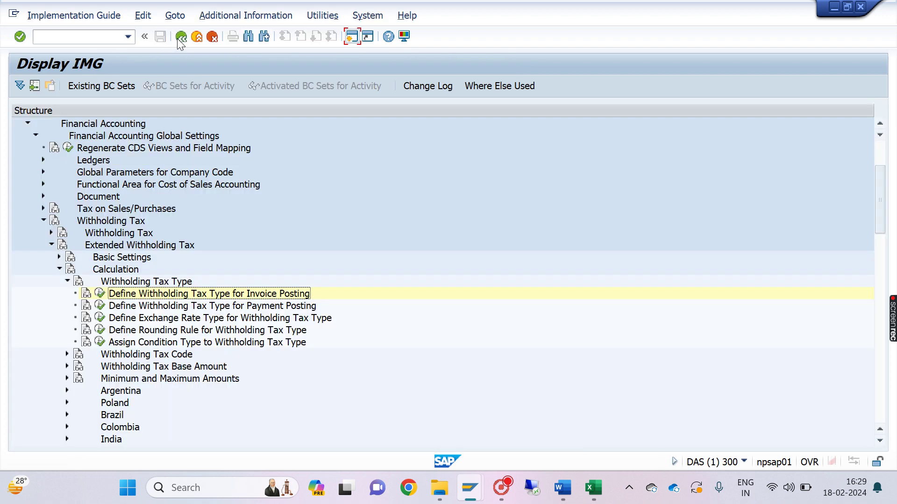
{"action": "left_click", "coordinate": [99, 307]}
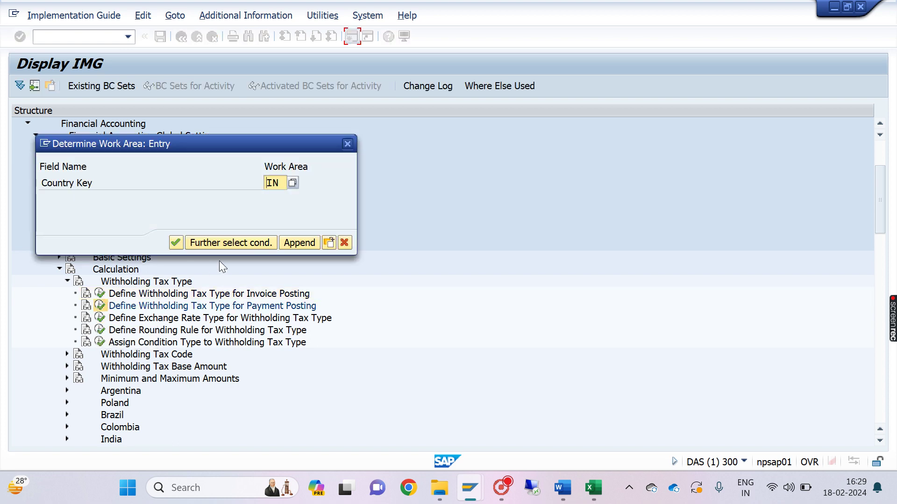
{"action": "key", "text": "Return"}
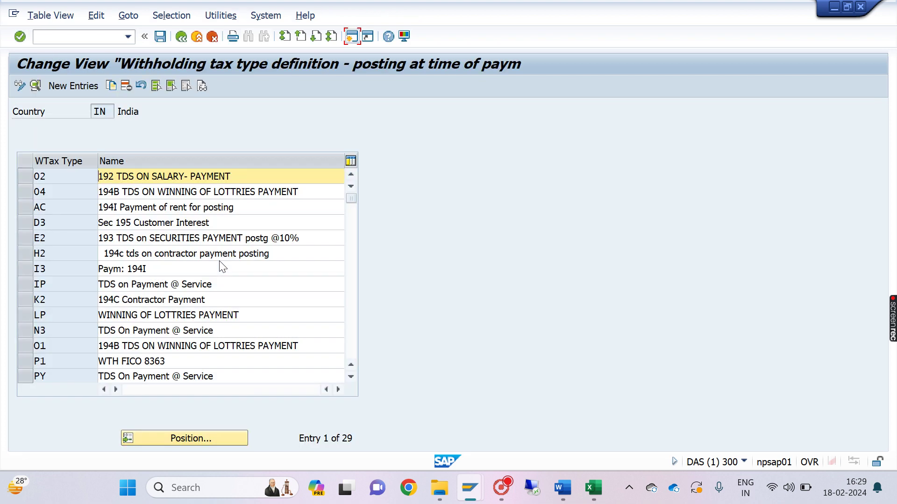
Select all existing payment-posting withholding tax types for country IN and delete them
{"action": "left_click", "coordinate": [156, 87]}
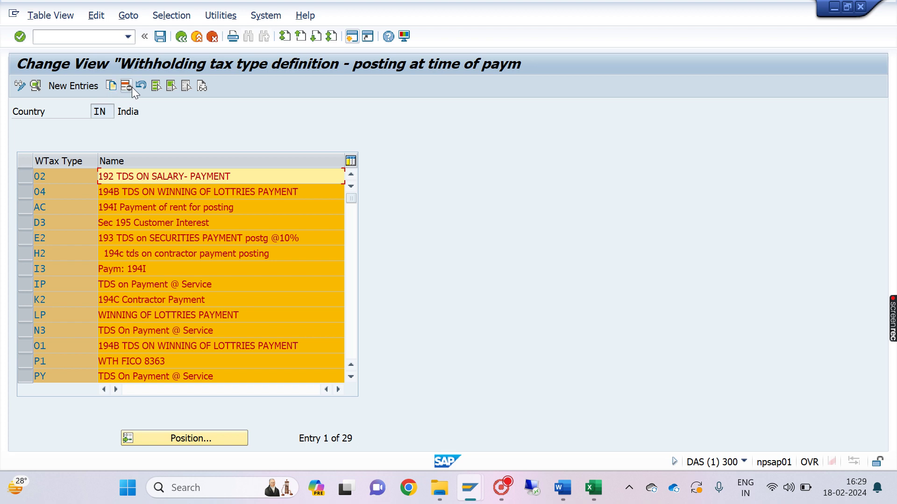
{"action": "left_click", "coordinate": [132, 87]}
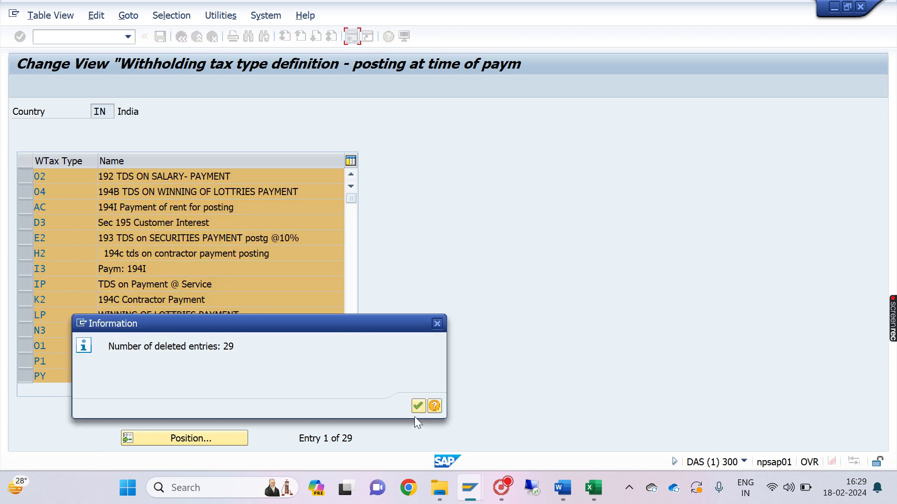
{"action": "left_click", "coordinate": [417, 406]}
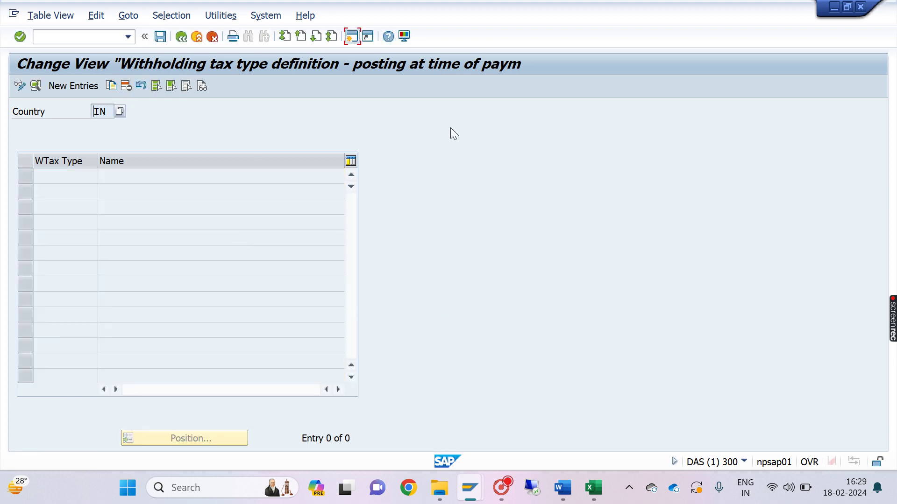
Create payment-posting withholding tax type p1 with description 194j 10% and Gross Amount as base amount, and try to save it
{"action": "left_click", "coordinate": [71, 86]}
{"action": "type", "text": "p1"}
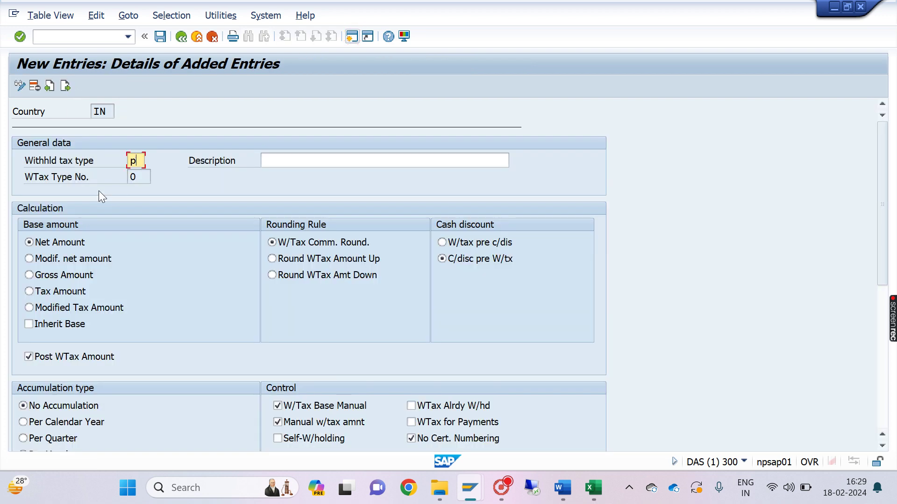
{"action": "left_click", "coordinate": [298, 160]}
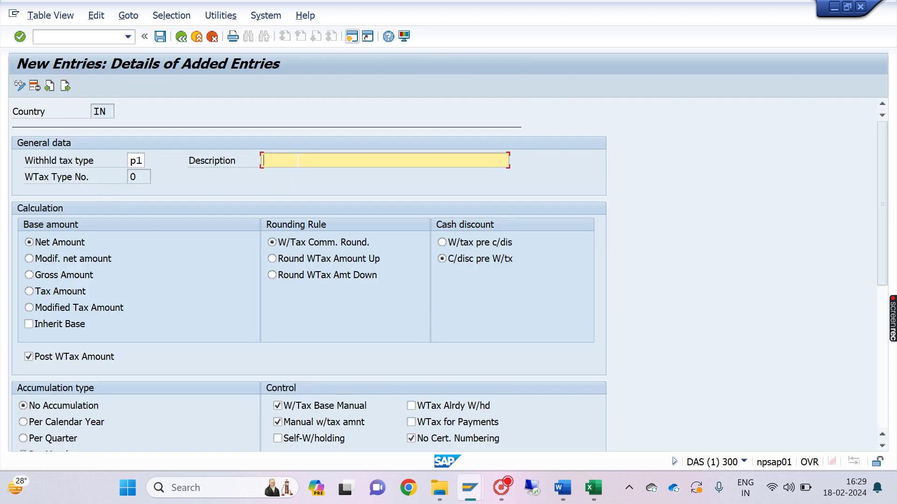
{"action": "type", "text": "194j 10%"}
{"action": "left_click", "coordinate": [32, 277]}
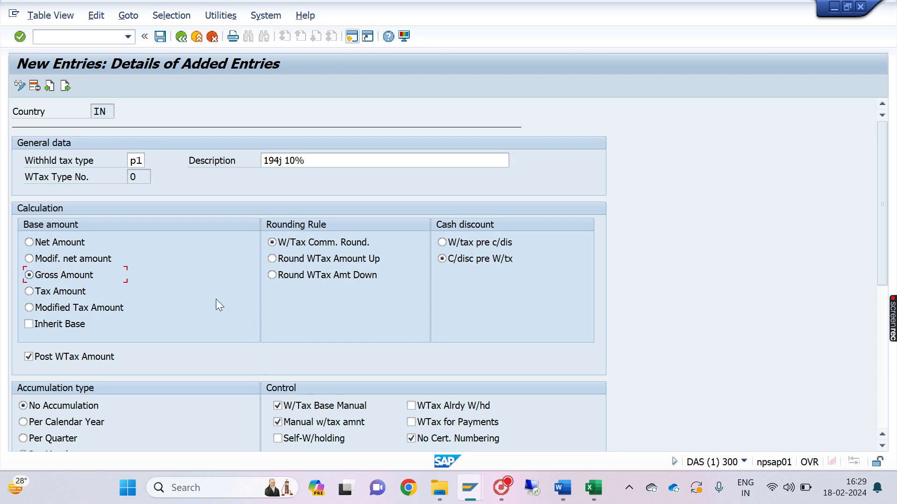
{"action": "scroll", "coordinate": [212, 299], "scroll_direction": "down", "scroll_amount": 5}
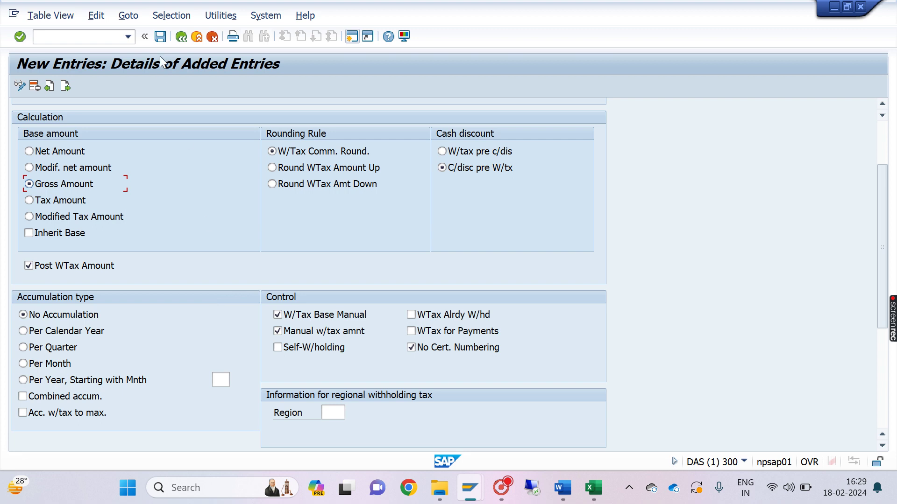
{"action": "left_click", "coordinate": [160, 37]}
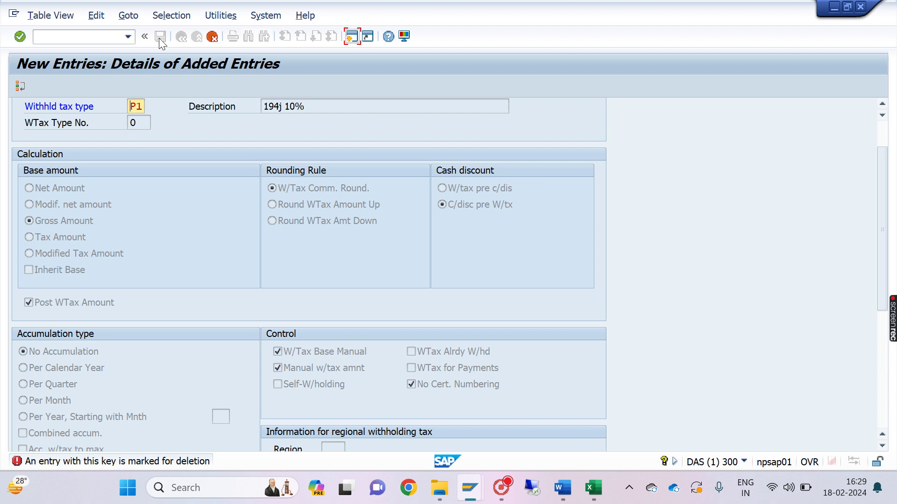
Check the remaining settings of the new payment-posting type, change its key to p9 and save it
{"action": "scroll", "coordinate": [188, 204], "scroll_direction": "down", "scroll_amount": 3}
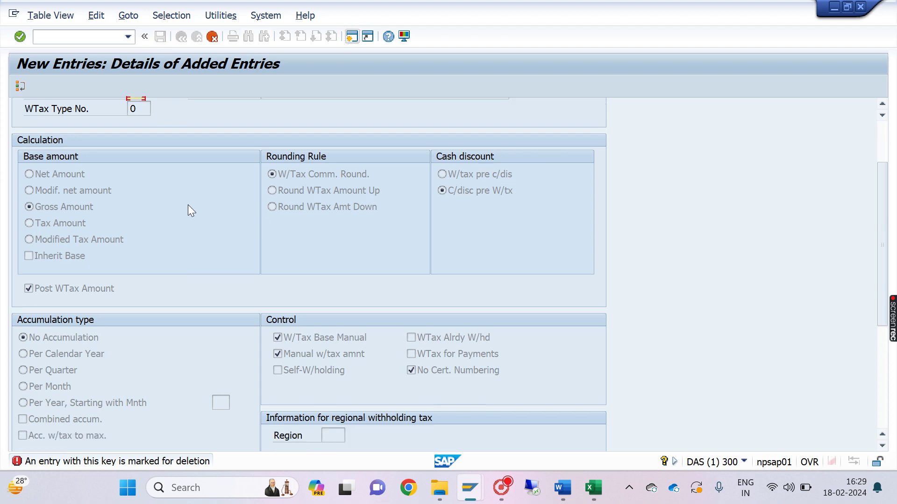
{"action": "scroll", "coordinate": [187, 205], "scroll_direction": "down", "scroll_amount": 7}
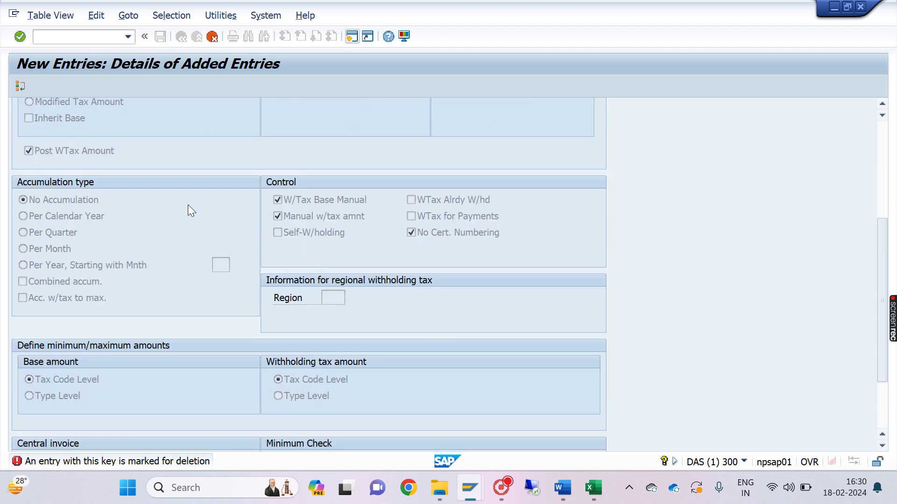
{"action": "scroll", "coordinate": [188, 206], "scroll_direction": "down", "scroll_amount": 6}
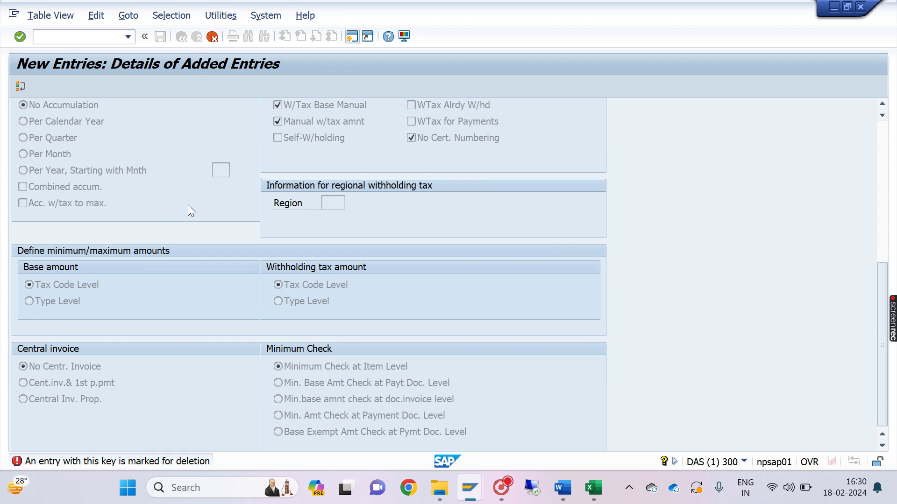
{"action": "scroll", "coordinate": [188, 211], "scroll_direction": "up", "scroll_amount": 20}
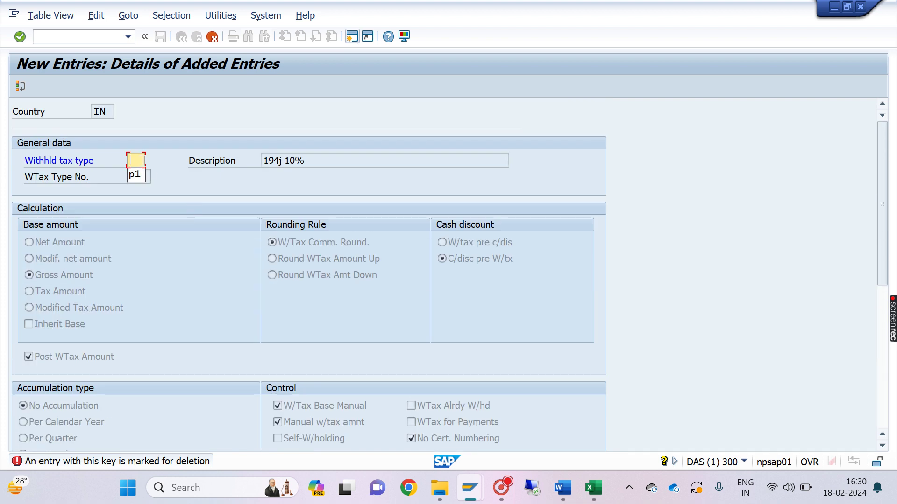
{"action": "type", "text": "p9"}
{"action": "key", "text": "Return"}
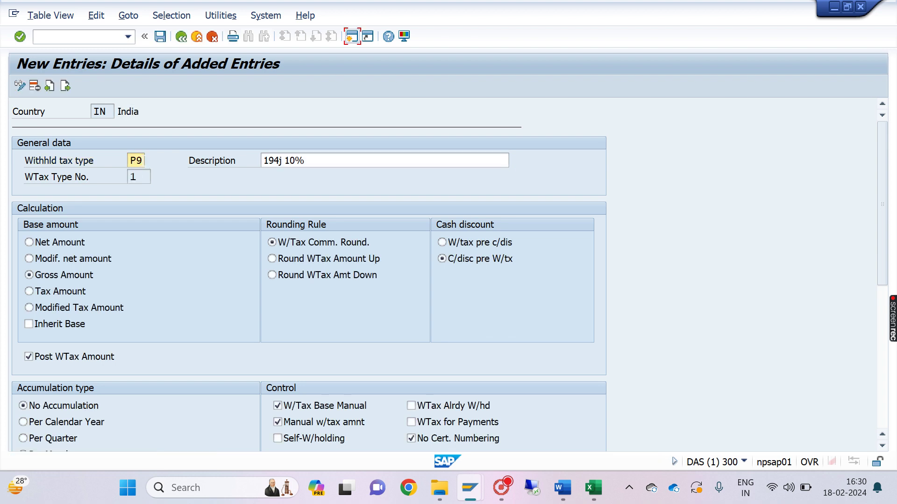
{"action": "left_click", "coordinate": [161, 38]}
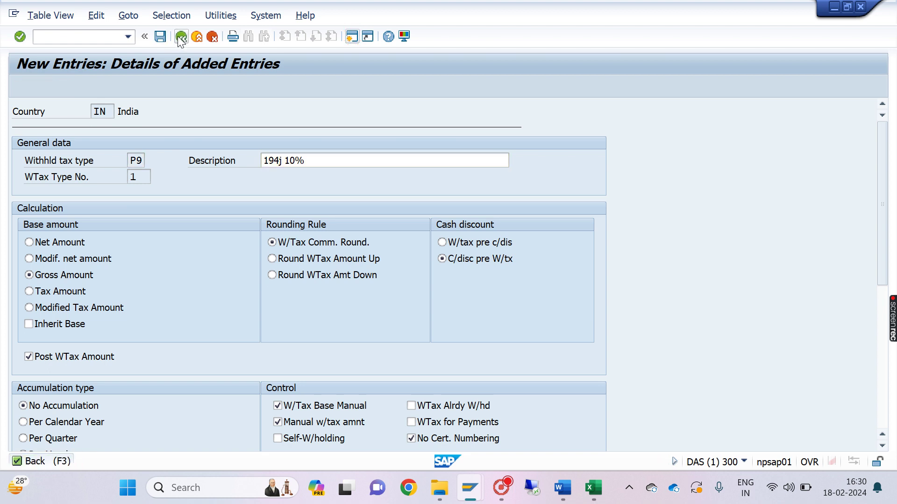
Return from the P9 details through the payment-posting overview to the IMG structure
{"action": "left_click", "coordinate": [181, 37]}
{"action": "left_click", "coordinate": [180, 37]}
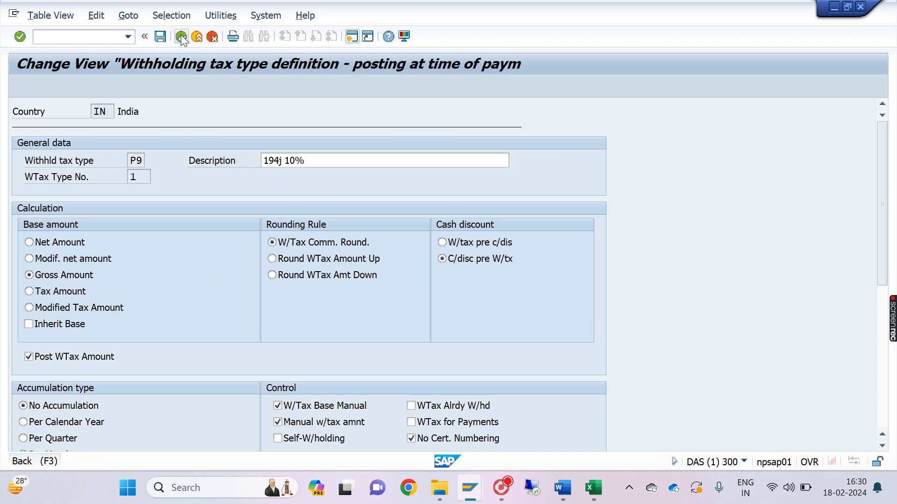
{"action": "left_click", "coordinate": [181, 37]}
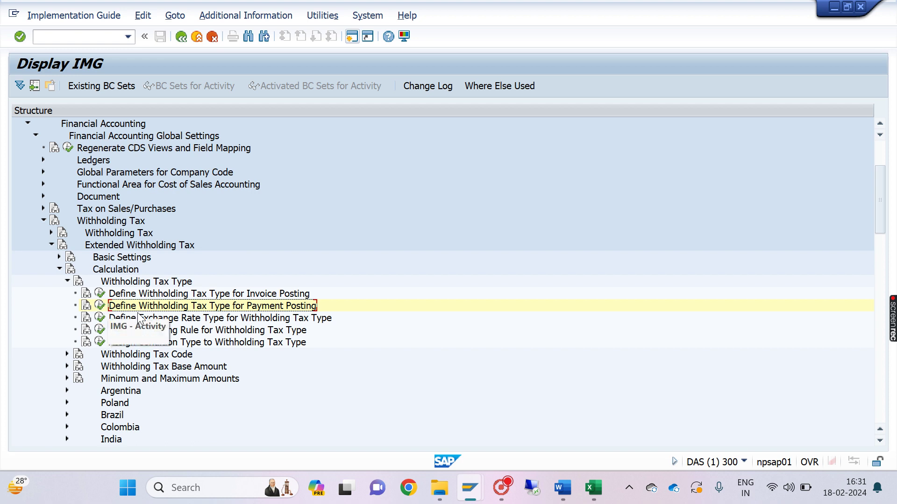
Switch to the Word notes, look up the Define Withholding Tax Codes section, and return to the SAP IMG window
{"action": "left_click", "coordinate": [563, 493]}
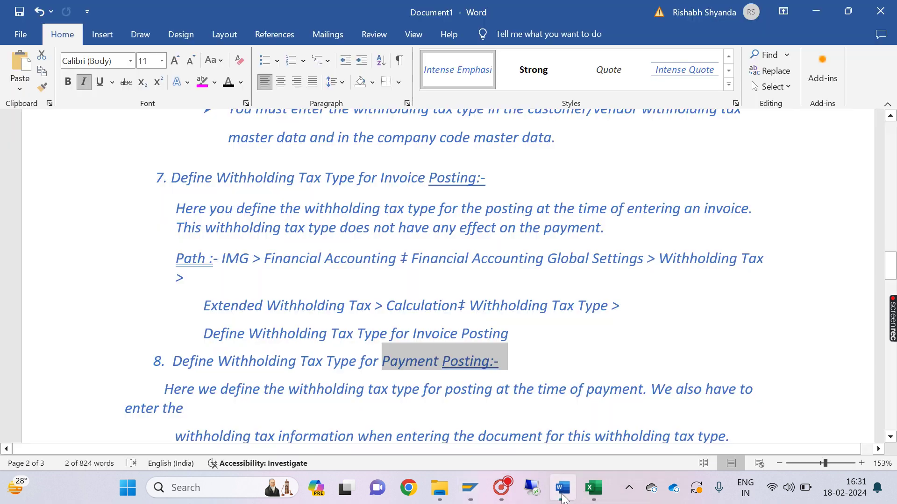
{"action": "scroll", "coordinate": [448, 280], "scroll_direction": "down", "scroll_amount": 3}
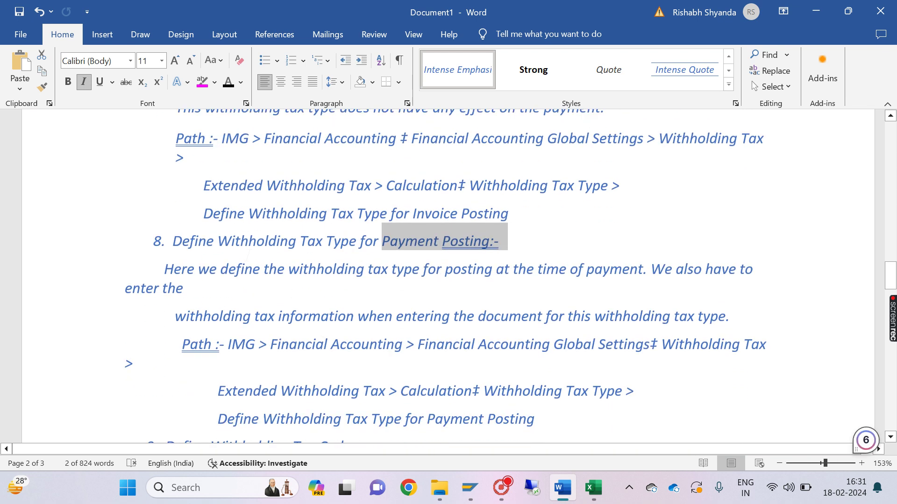
{"action": "scroll", "coordinate": [448, 280], "scroll_direction": "down", "scroll_amount": 5}
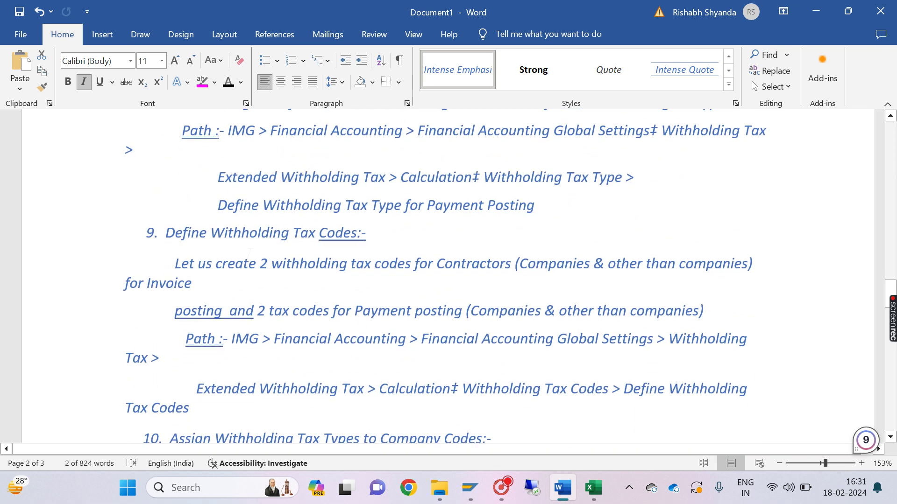
{"action": "left_click_drag", "start_coordinate": [156, 234], "coordinate": [378, 236]}
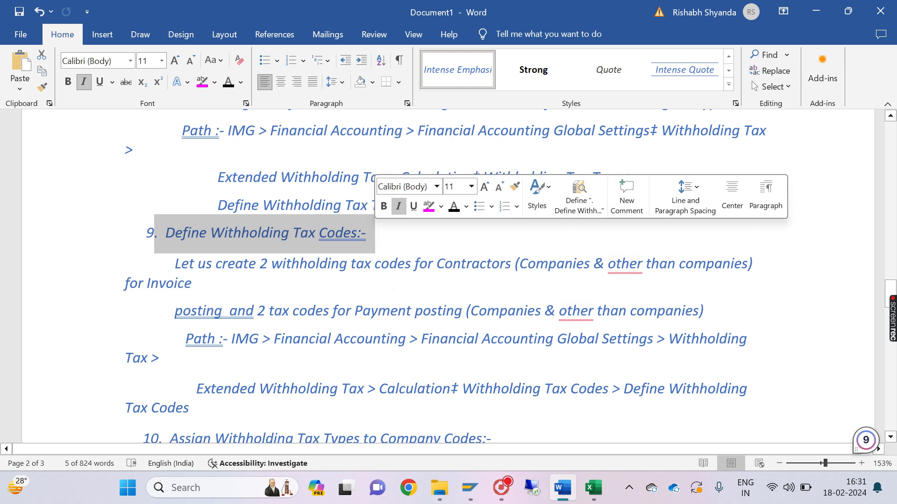
{"action": "mouse_move", "coordinate": [470, 490]}
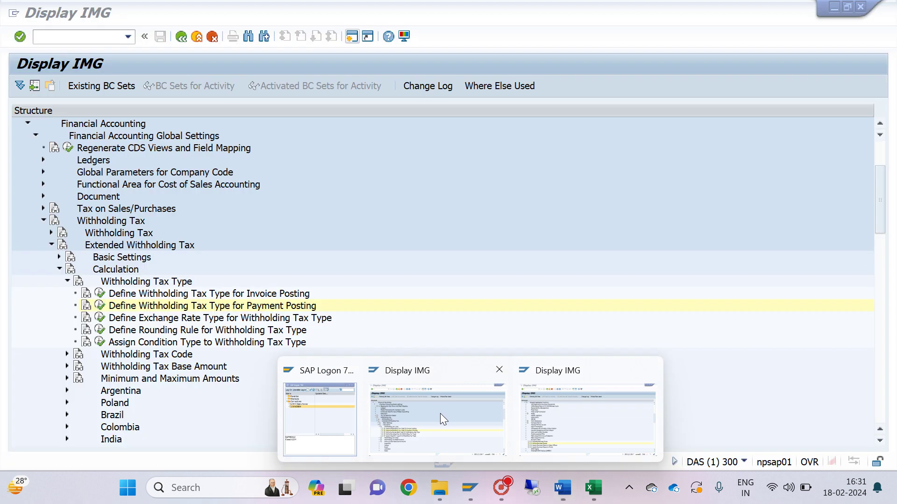
{"action": "left_click", "coordinate": [441, 414]}
{"action": "left_click", "coordinate": [99, 296]}
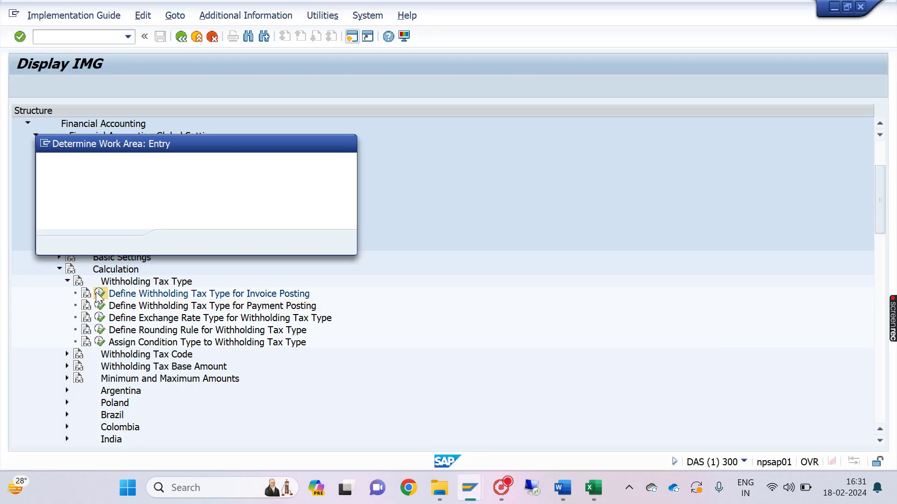
{"action": "left_click", "coordinate": [345, 143]}
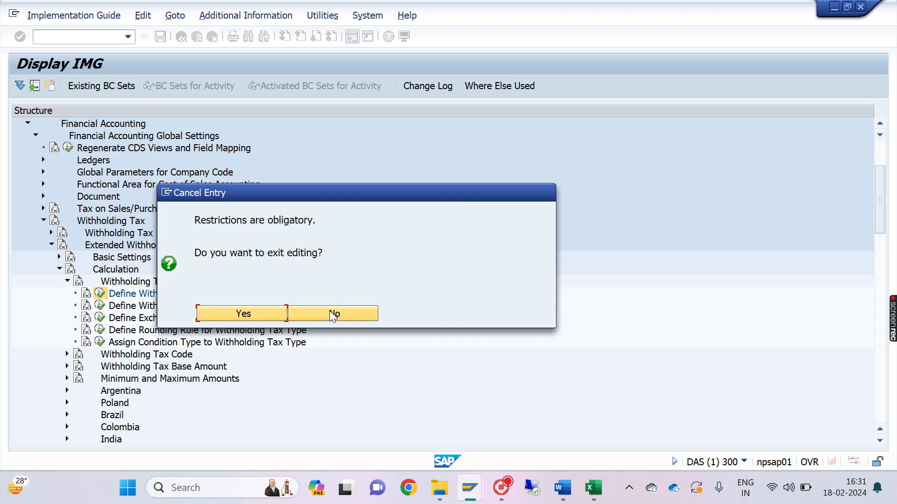
{"action": "left_click", "coordinate": [329, 310]}
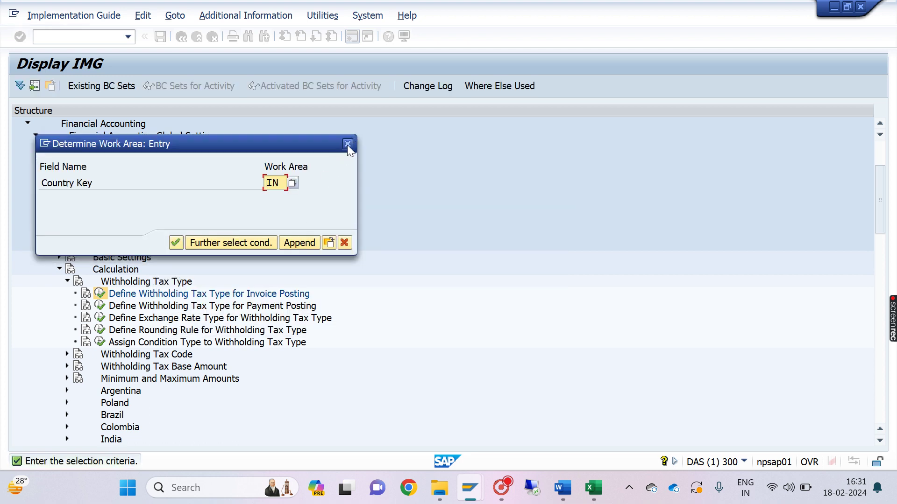
{"action": "left_click", "coordinate": [346, 145]}
{"action": "left_click", "coordinate": [265, 315]}
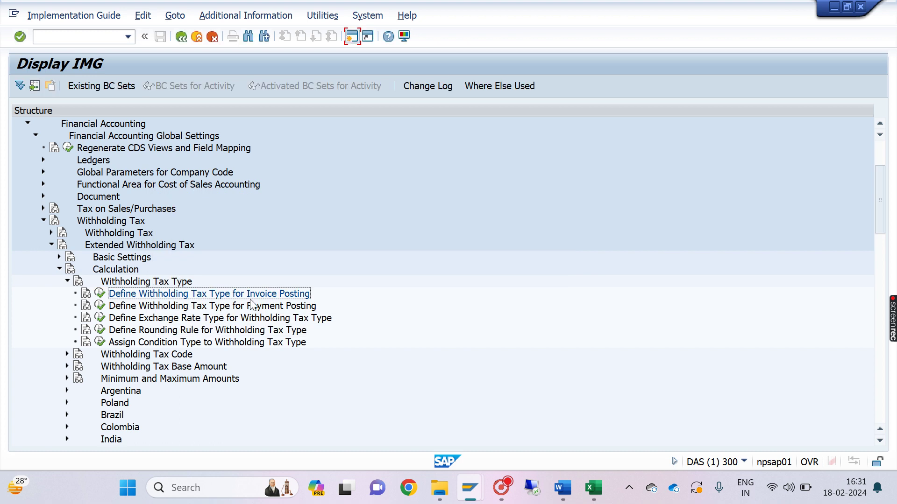
{"action": "left_click", "coordinate": [255, 307]}
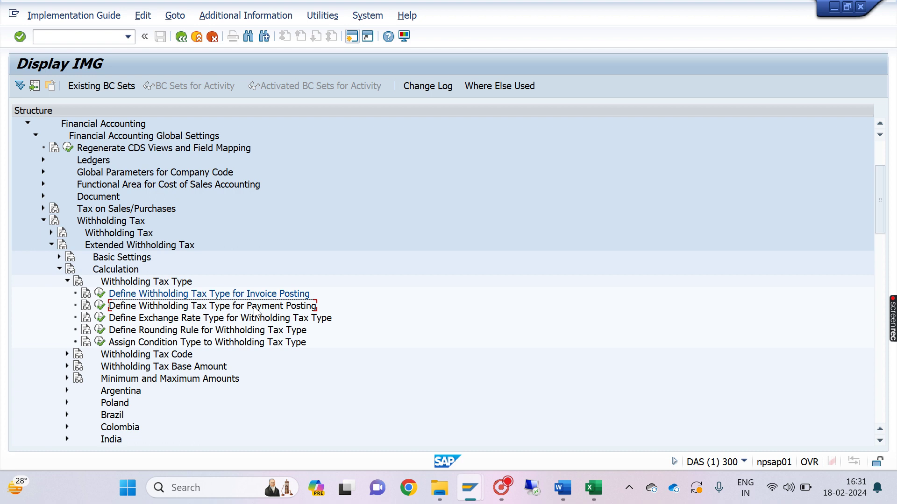
Collapse Withholding Tax Type and open Define Withholding Tax Codes under Withholding Tax Code for country IN
{"action": "left_click", "coordinate": [67, 282]}
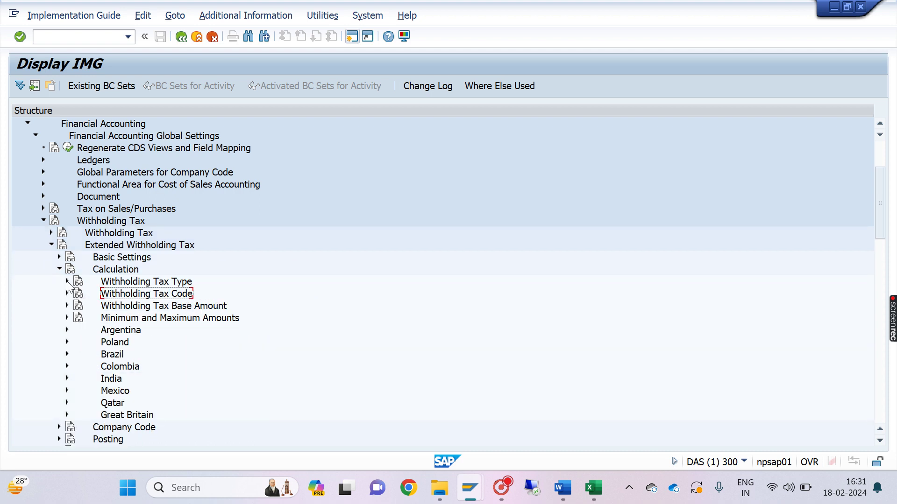
{"action": "left_click", "coordinate": [67, 294]}
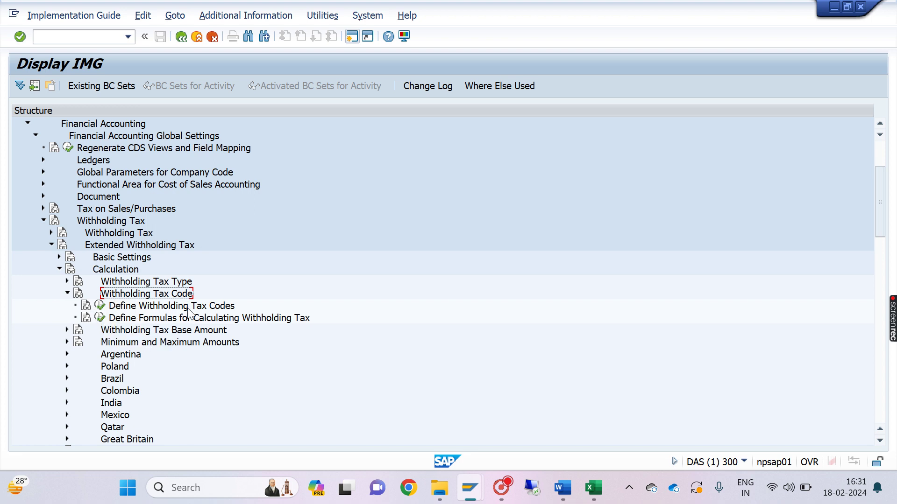
{"action": "left_click", "coordinate": [100, 306]}
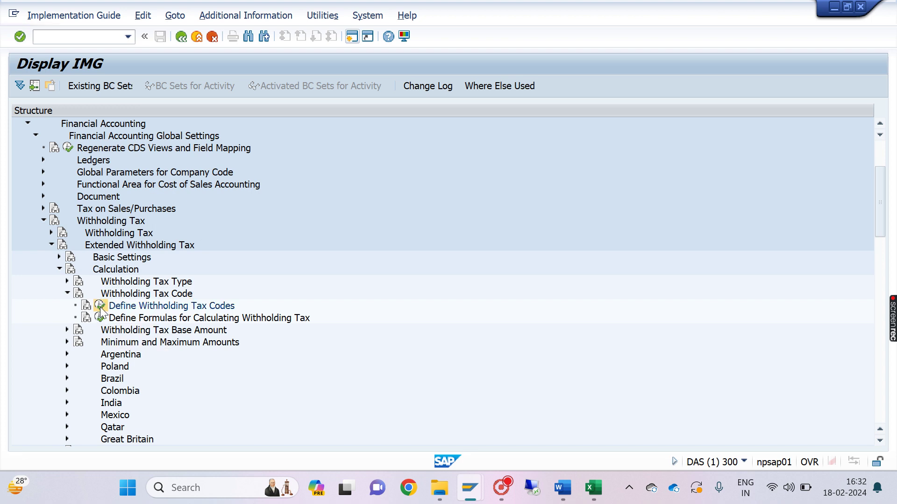
{"action": "key", "text": "Return"}
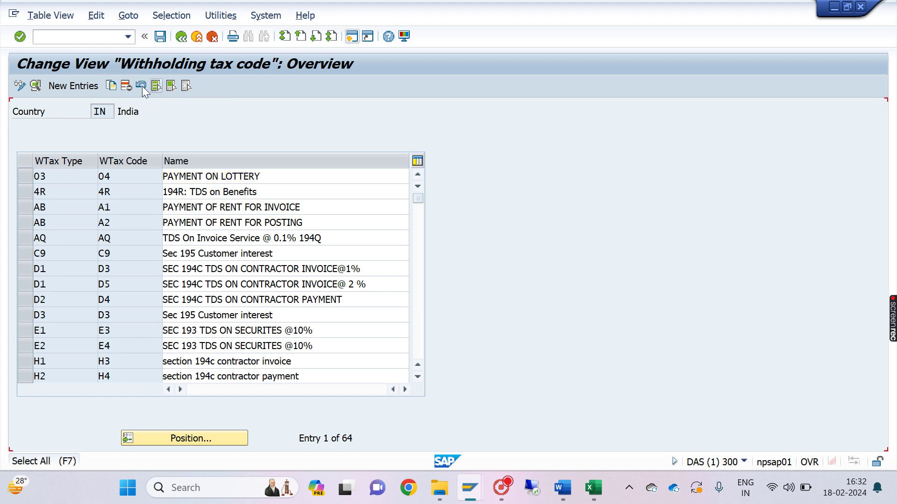
Select all existing withholding tax codes for country IN and delete them
{"action": "left_click", "coordinate": [156, 87]}
{"action": "left_click", "coordinate": [126, 86]}
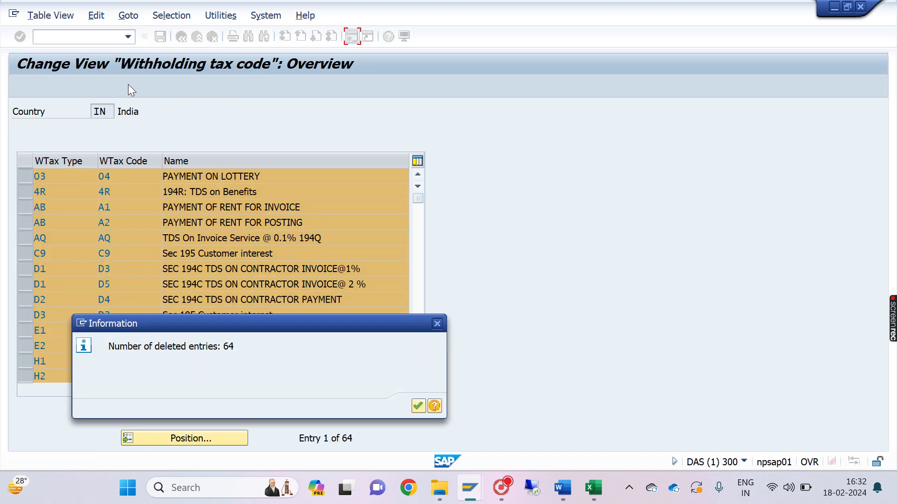
{"action": "left_click", "coordinate": [420, 405]}
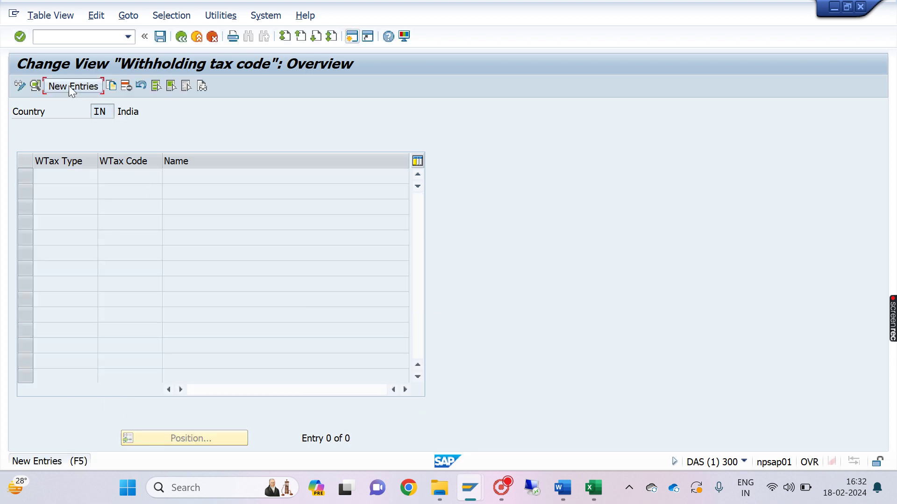
Create a new withholding tax code entry with type G1, code I1 and official withholding tax key 194J
{"action": "left_click", "coordinate": [69, 86]}
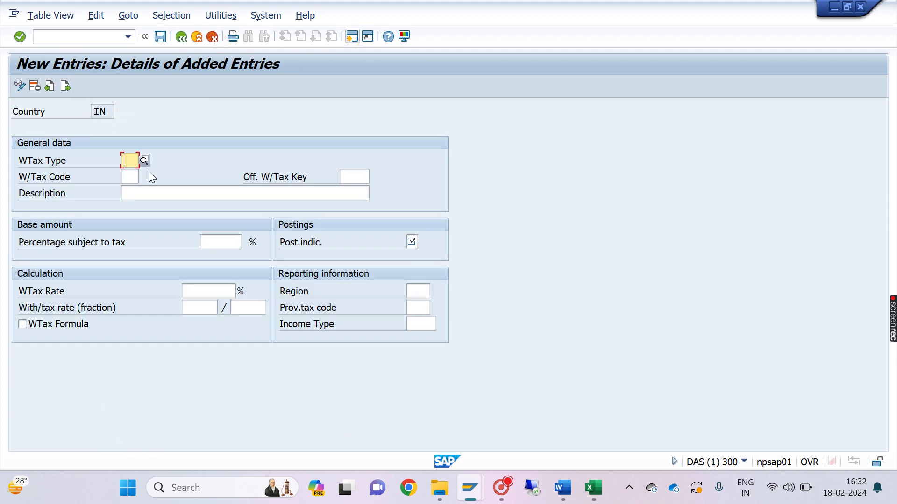
{"action": "left_click", "coordinate": [142, 159]}
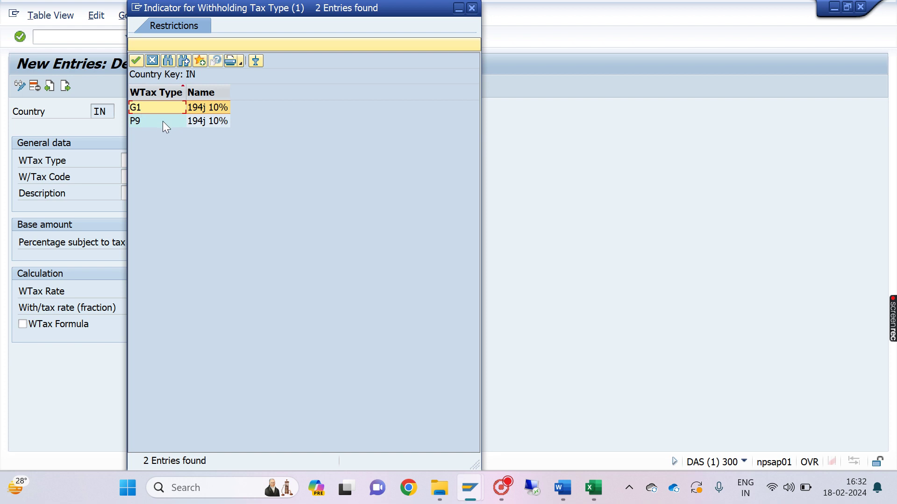
{"action": "double_click", "coordinate": [154, 107]}
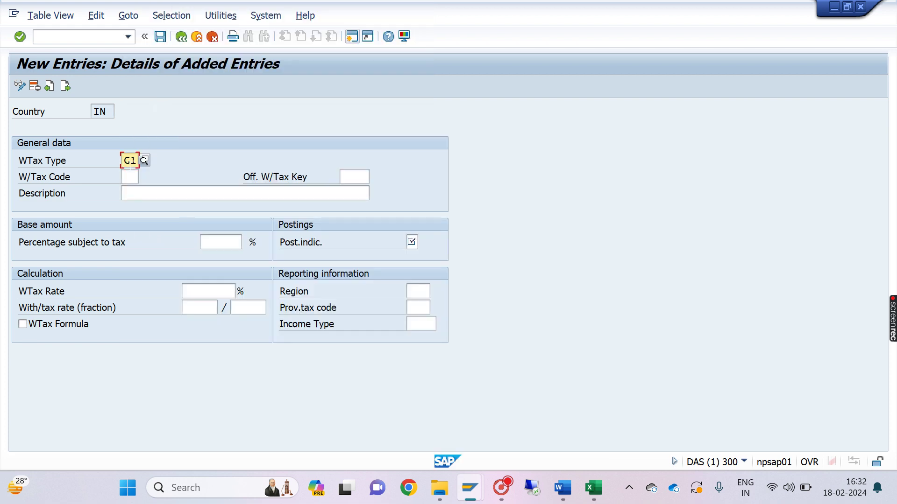
{"action": "key", "text": "Tab"}
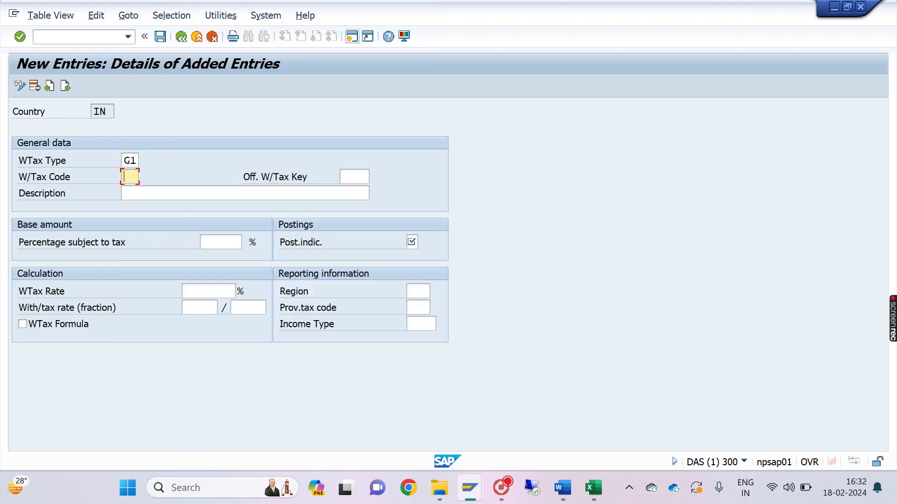
{"action": "type", "text": "i1"}
{"action": "key", "text": "Tab"}
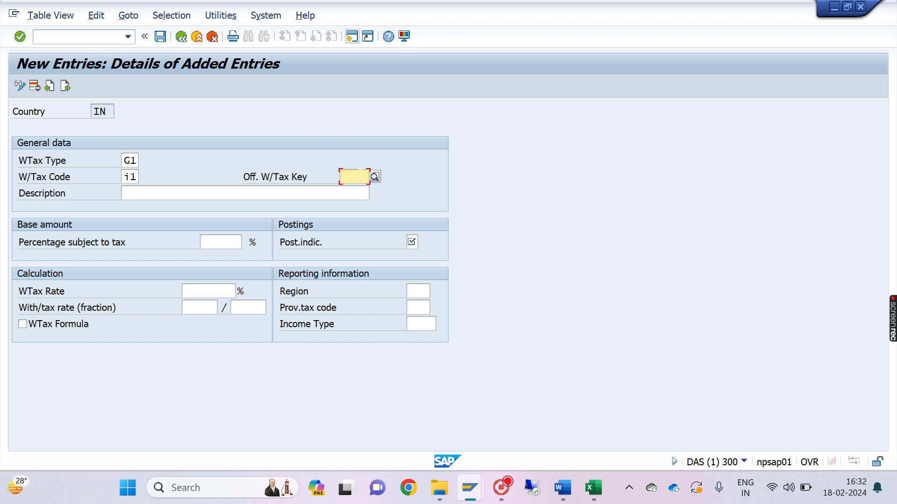
{"action": "left_click", "coordinate": [375, 176]}
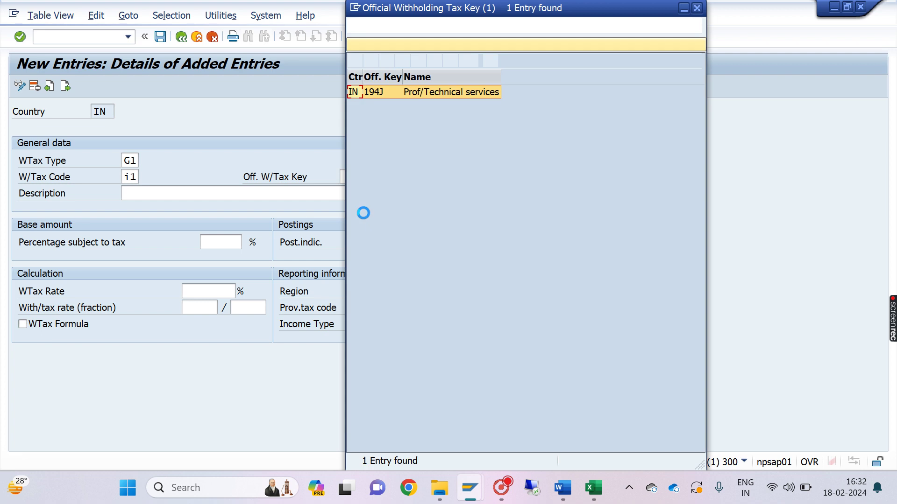
{"action": "double_click", "coordinate": [379, 91]}
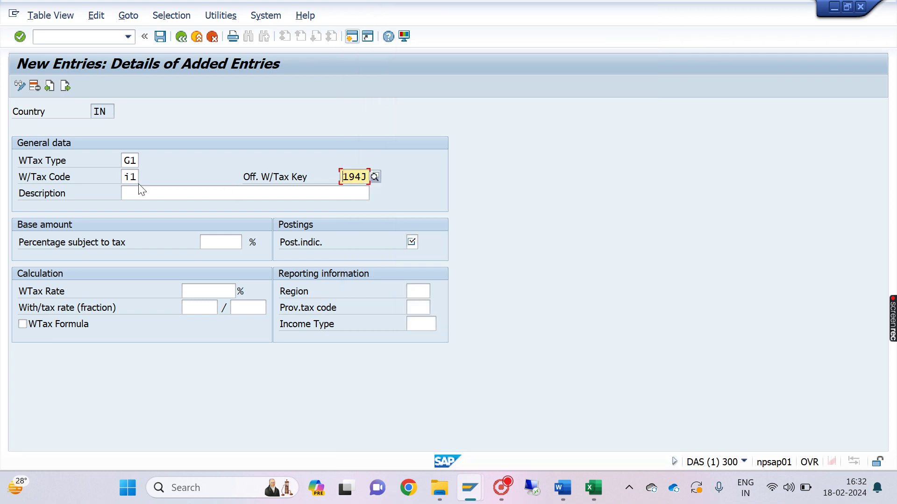
{"action": "left_click", "coordinate": [132, 161]}
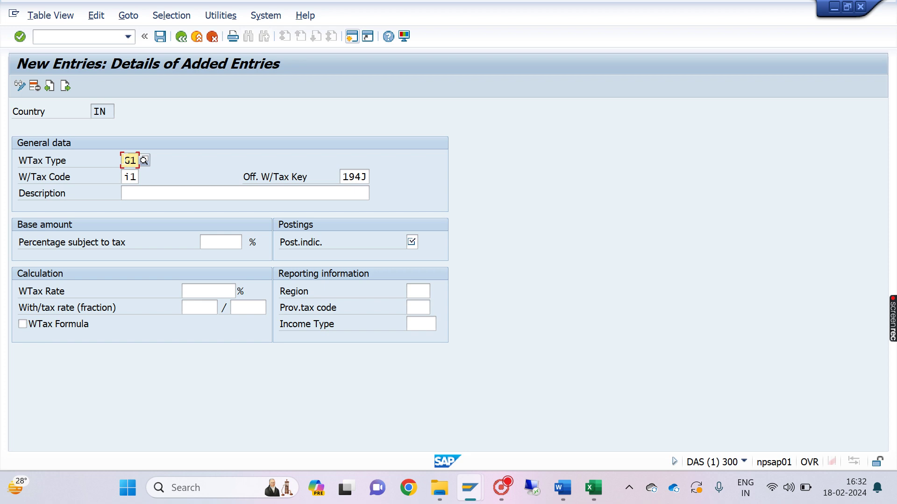
{"action": "double_click", "coordinate": [128, 160]}
{"action": "left_click_drag", "start_coordinate": [124, 176], "coordinate": [136, 177]}
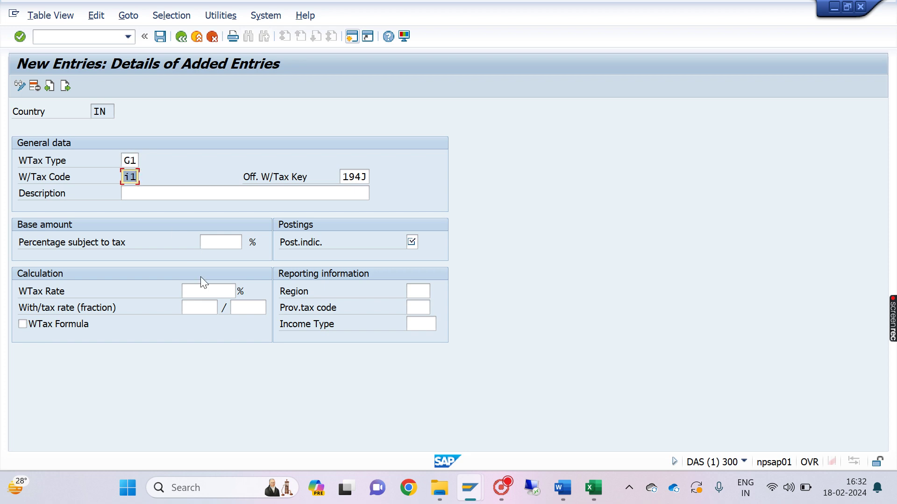
Set the withholding tax rate to 10% and the percentage subject to tax to 100% for code I1
{"action": "left_click", "coordinate": [200, 291]}
{"action": "type", "text": "10"}
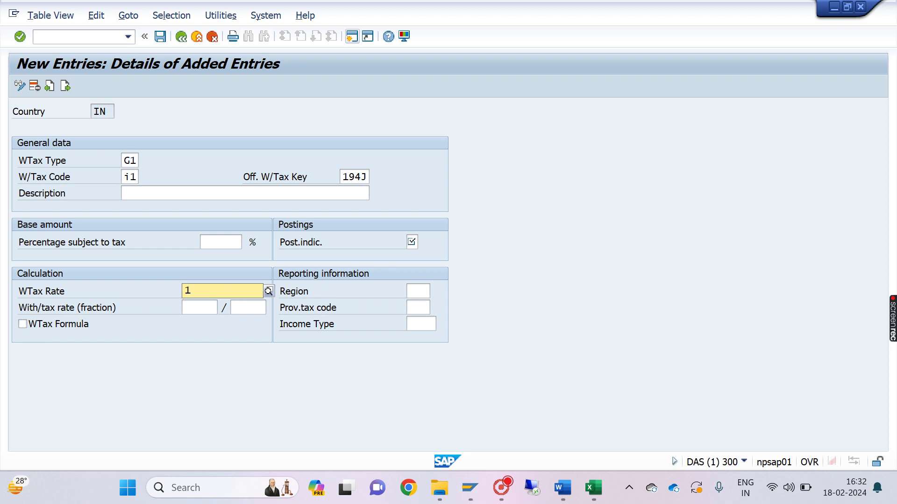
{"action": "left_click", "coordinate": [219, 240]}
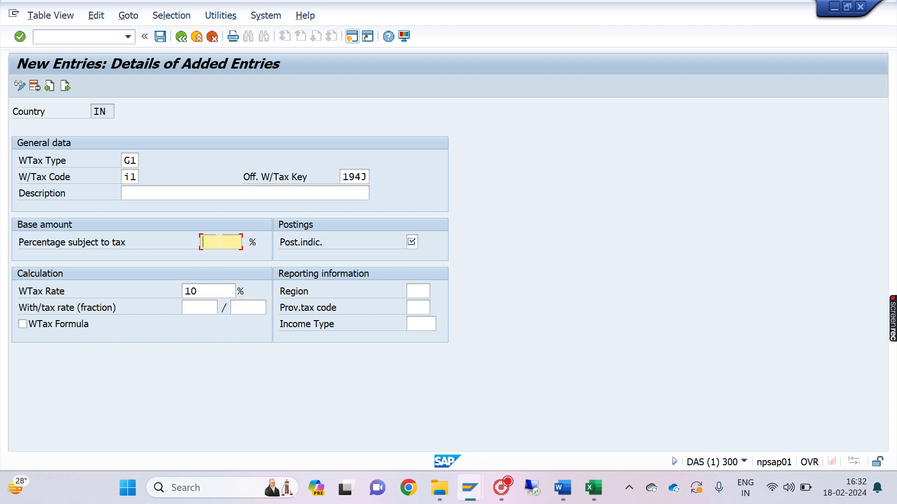
{"action": "type", "text": "100"}
Choose posting indicator 1, standard posting with the bank/vendor/customer line item reduced, and validate the I1 entry
{"action": "left_click", "coordinate": [411, 242]}
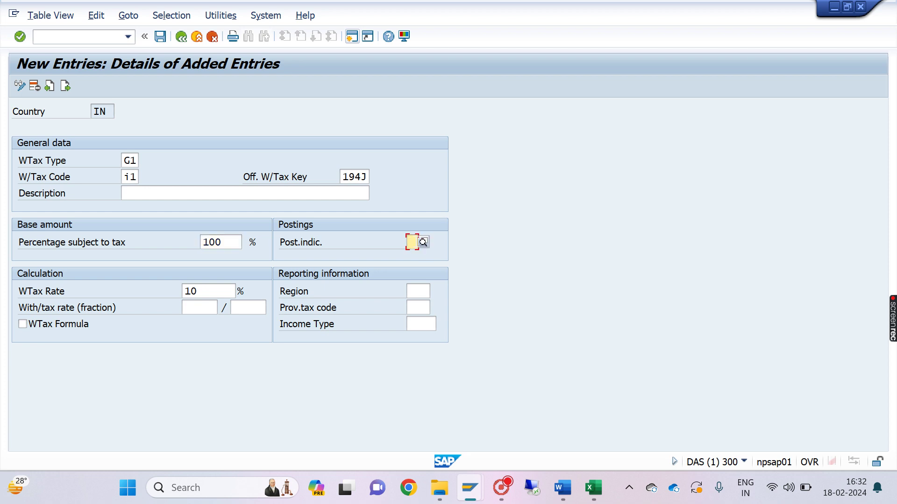
{"action": "left_click", "coordinate": [412, 242]}
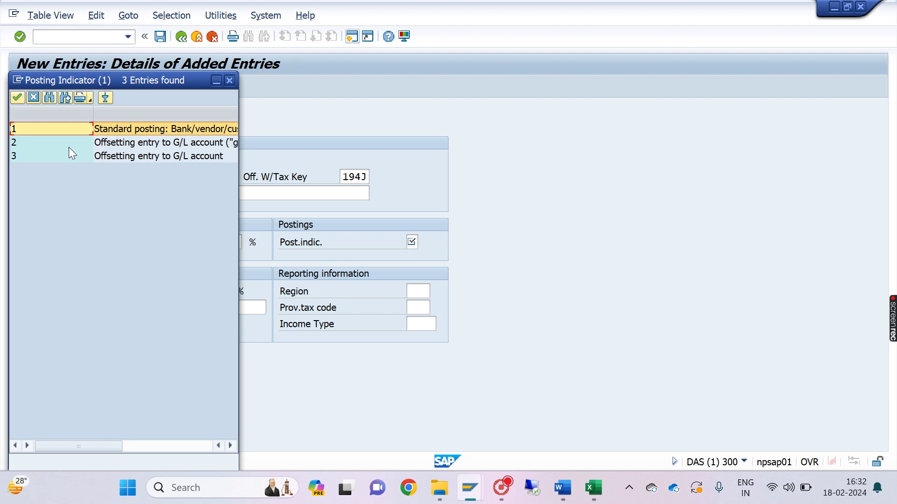
{"action": "left_click_drag", "start_coordinate": [239, 246], "coordinate": [545, 273]}
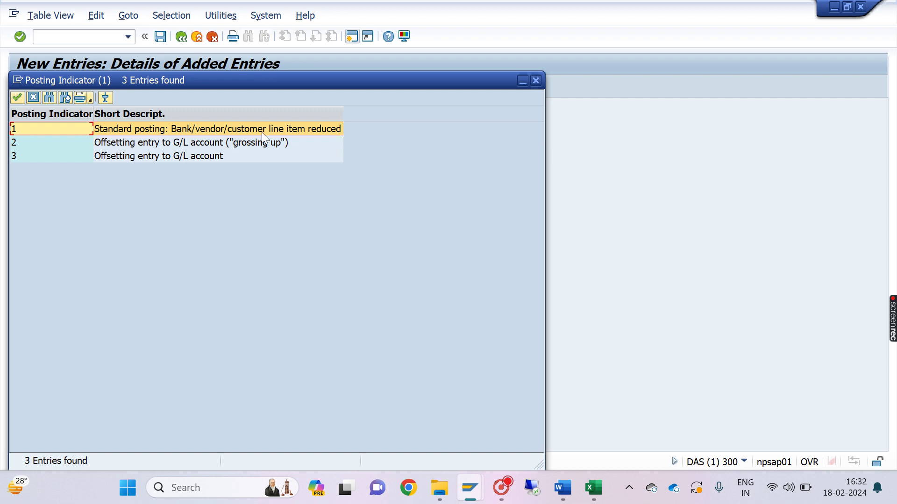
{"action": "double_click", "coordinate": [317, 130]}
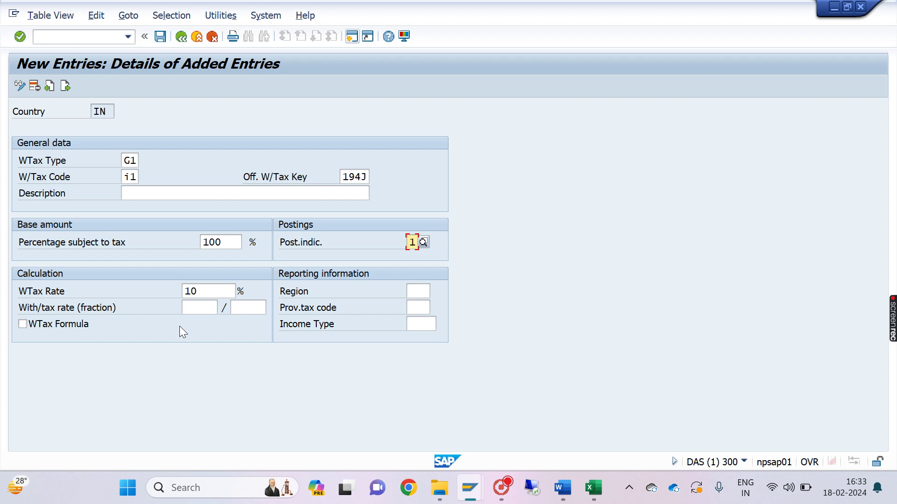
{"action": "key", "text": "Return"}
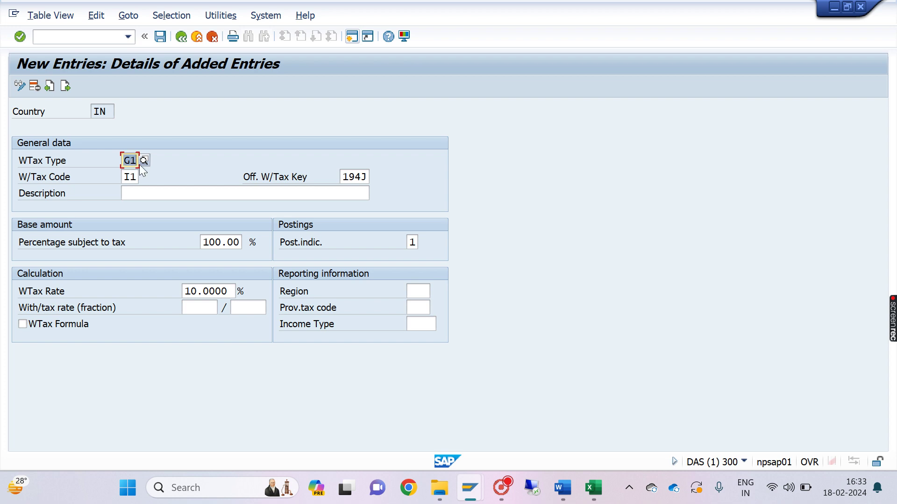
{"action": "left_click", "coordinate": [124, 176]}
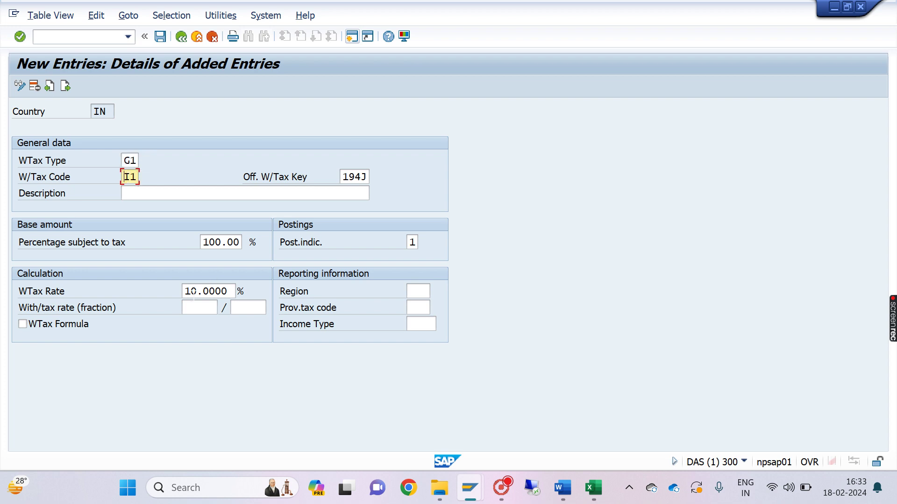
{"action": "double_click", "coordinate": [193, 296]}
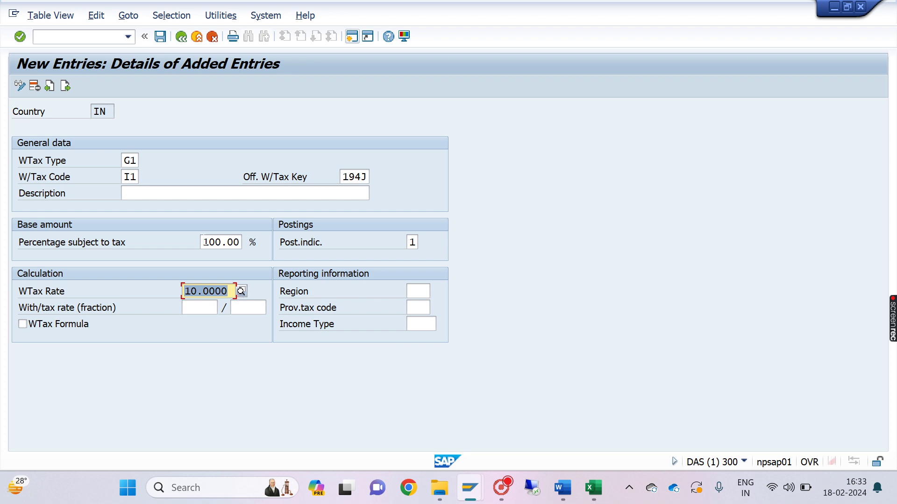
{"action": "double_click", "coordinate": [206, 241]}
{"action": "left_click", "coordinate": [411, 242]}
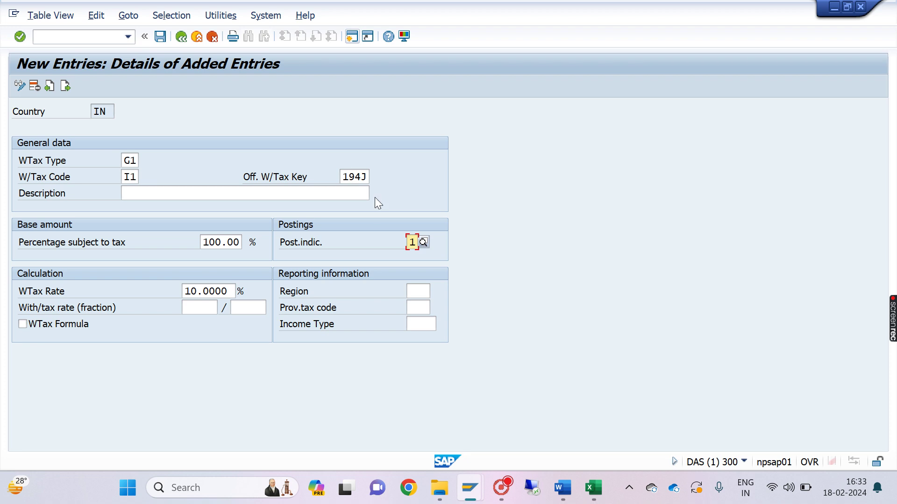
{"action": "left_click_drag", "start_coordinate": [342, 177], "coordinate": [374, 177]}
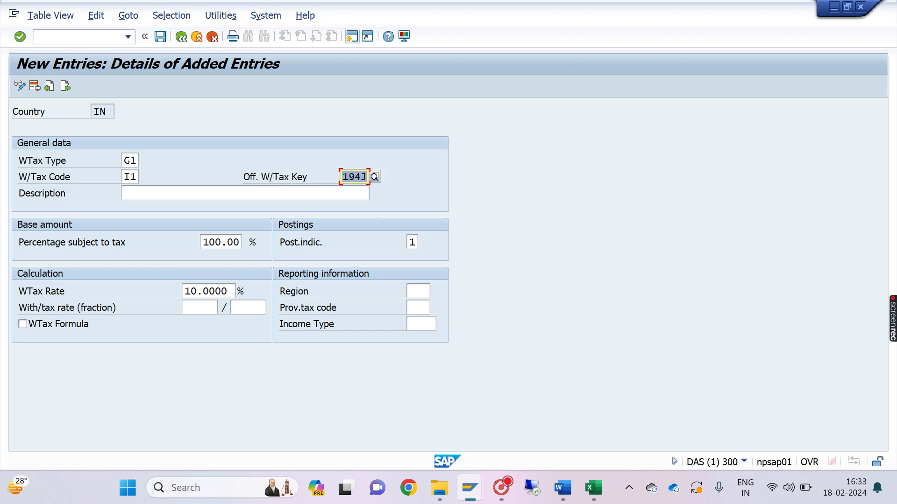
Enter 194j as the description of tax code I1 and save the entry
{"action": "left_click", "coordinate": [225, 191]}
{"action": "type", "text": "19"}
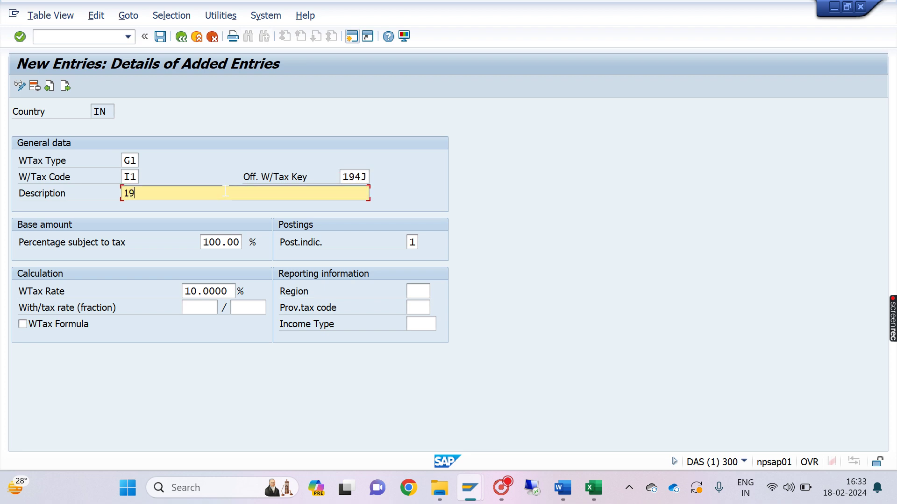
{"action": "type", "text": "4j"}
{"action": "left_click", "coordinate": [160, 37]}
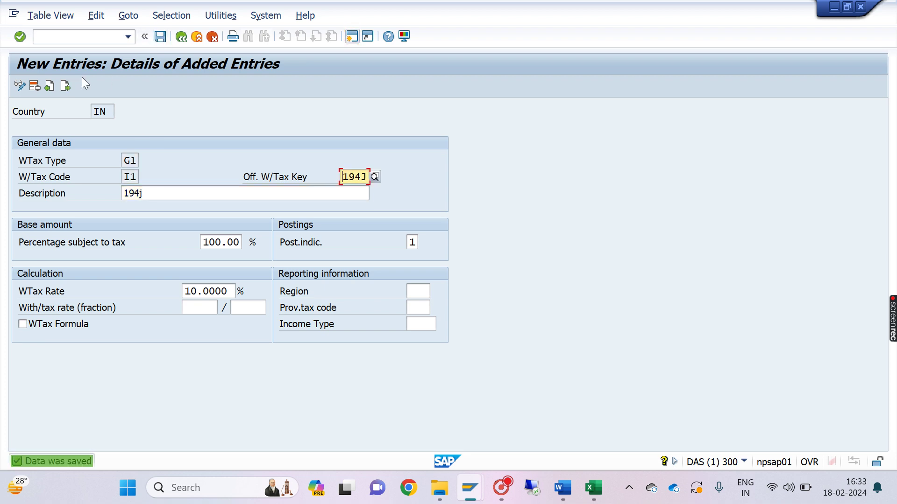
Start the next withholding tax code entry with type P9, code P1 and official withholding tax key 194J
{"action": "left_click", "coordinate": [66, 86]}
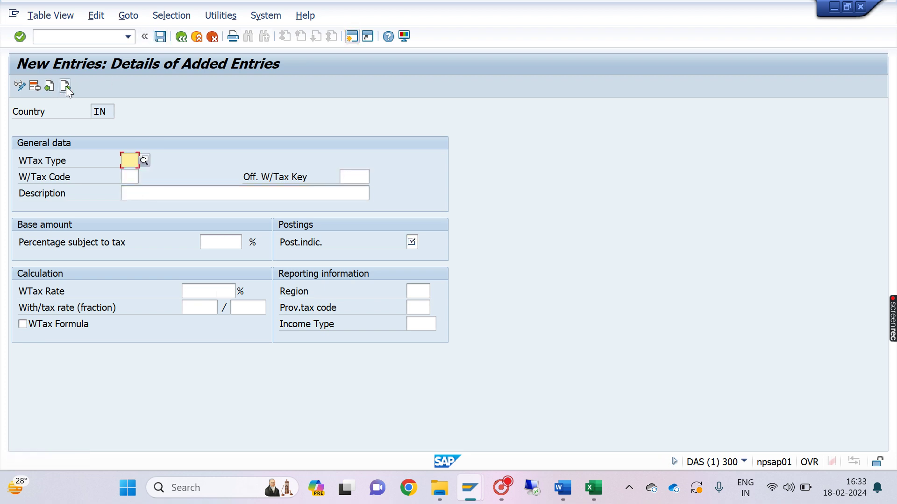
{"action": "left_click", "coordinate": [145, 161]}
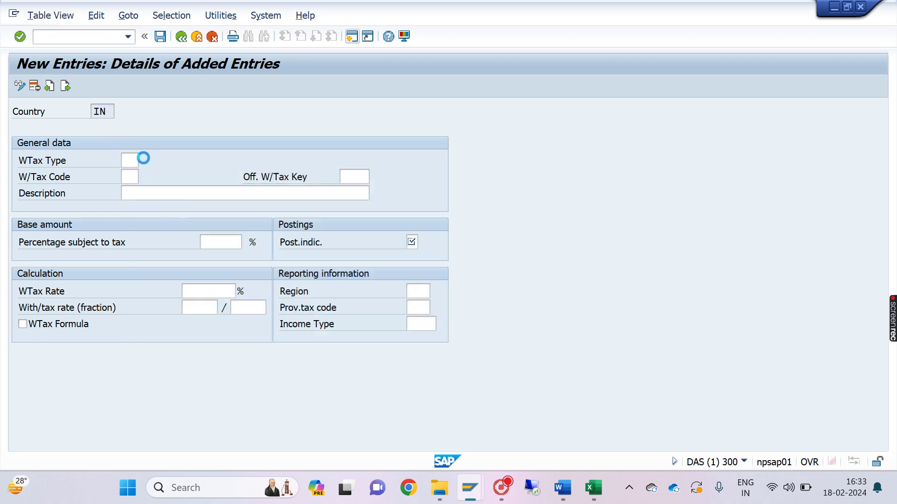
{"action": "double_click", "coordinate": [136, 123]}
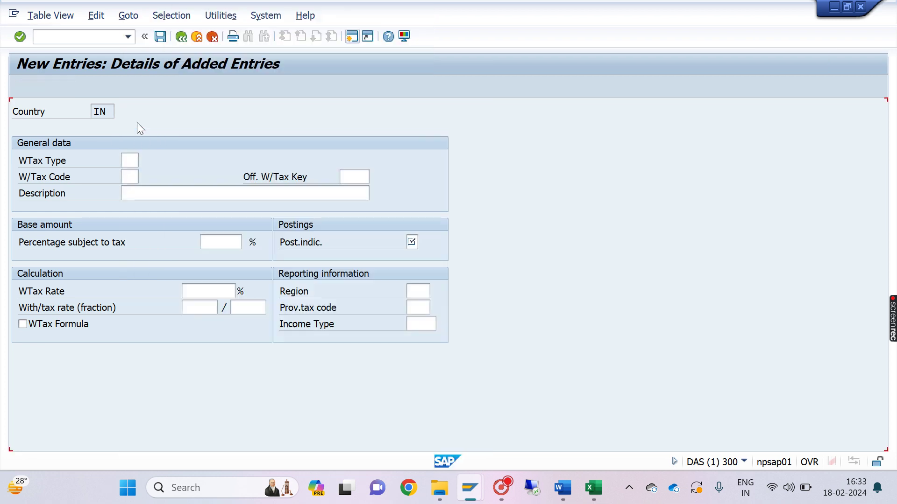
{"action": "left_click", "coordinate": [130, 177]}
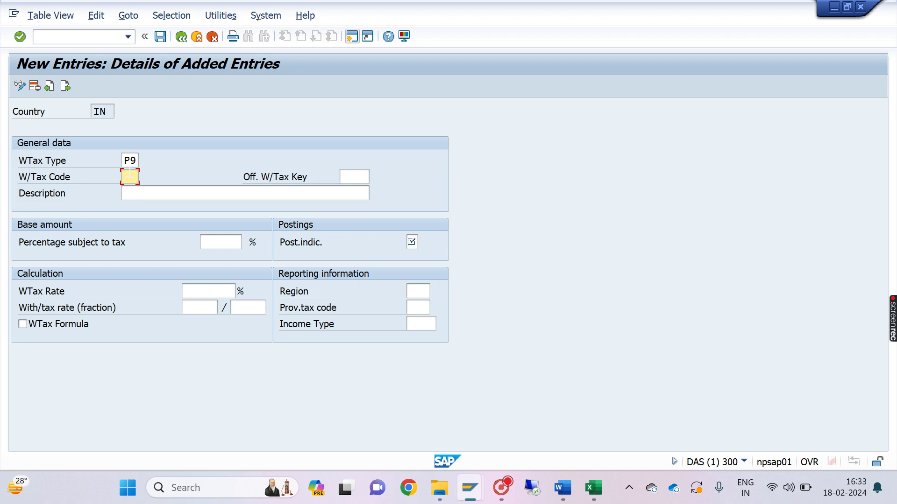
{"action": "type", "text": "p1"}
{"action": "left_click", "coordinate": [361, 178]}
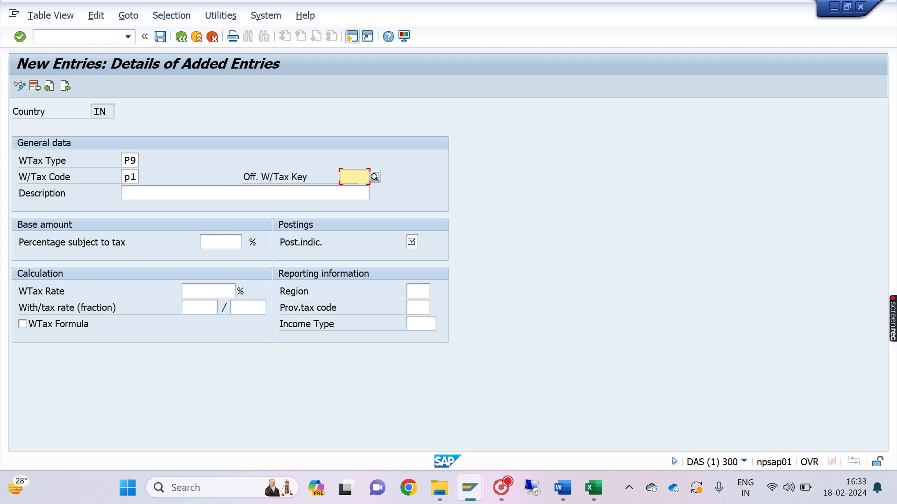
{"action": "left_click", "coordinate": [357, 189]}
Set posting indicator 1, 100% subject to tax and a 10% withholding tax rate for code P1
{"action": "left_click", "coordinate": [412, 242]}
{"action": "left_click", "coordinate": [415, 256]}
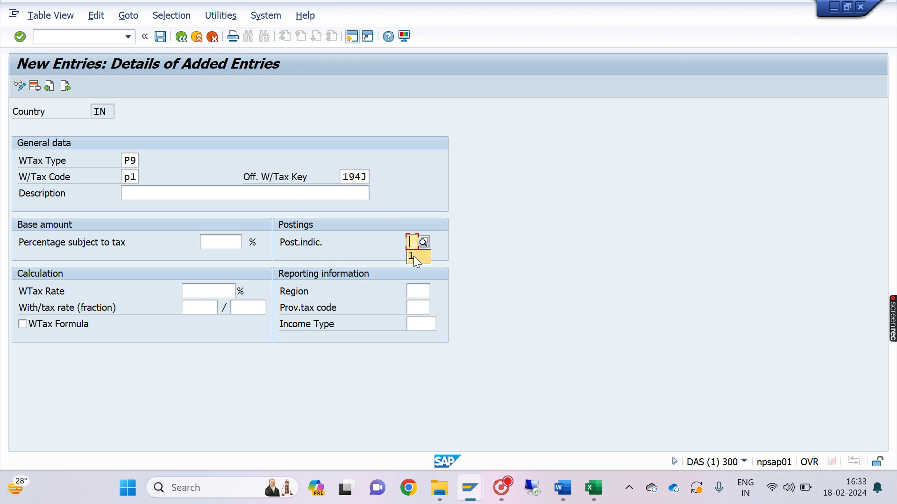
{"action": "left_click", "coordinate": [226, 241]}
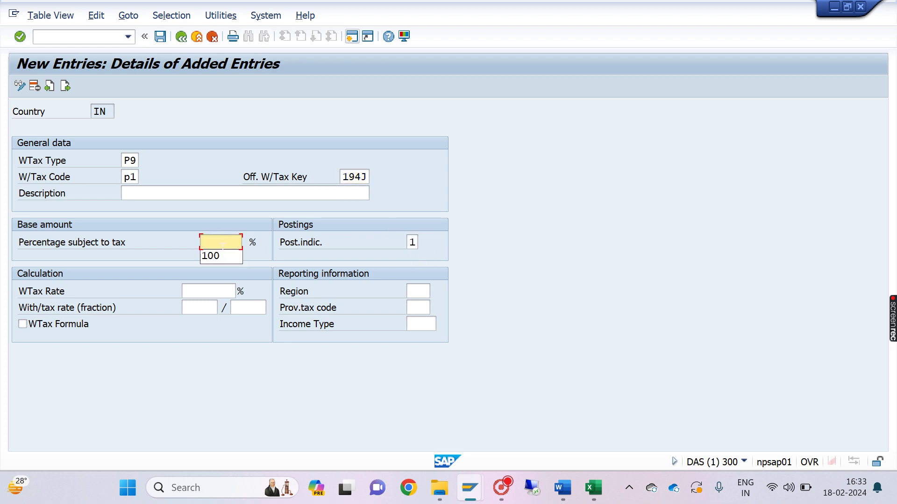
{"action": "left_click", "coordinate": [215, 256]}
{"action": "left_click", "coordinate": [195, 291]}
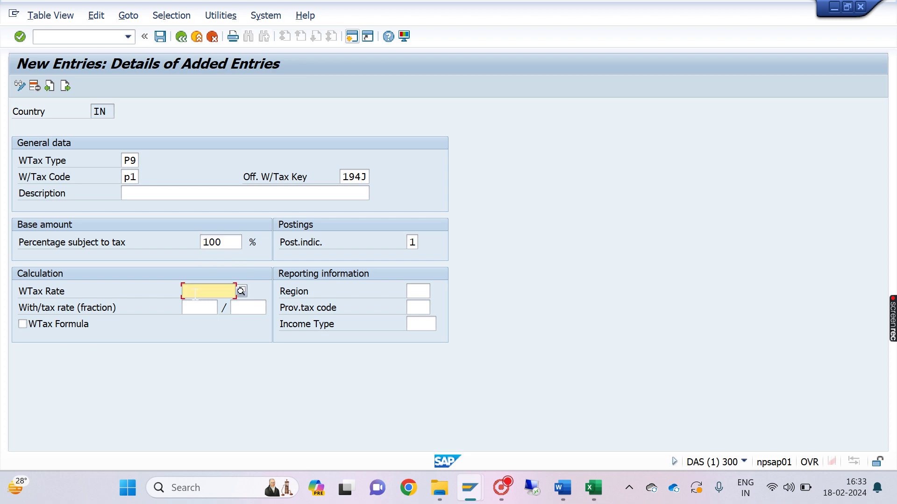
{"action": "left_click", "coordinate": [195, 305]}
Enter 194j as the description of tax code P1 and save the entry
{"action": "left_click", "coordinate": [154, 193]}
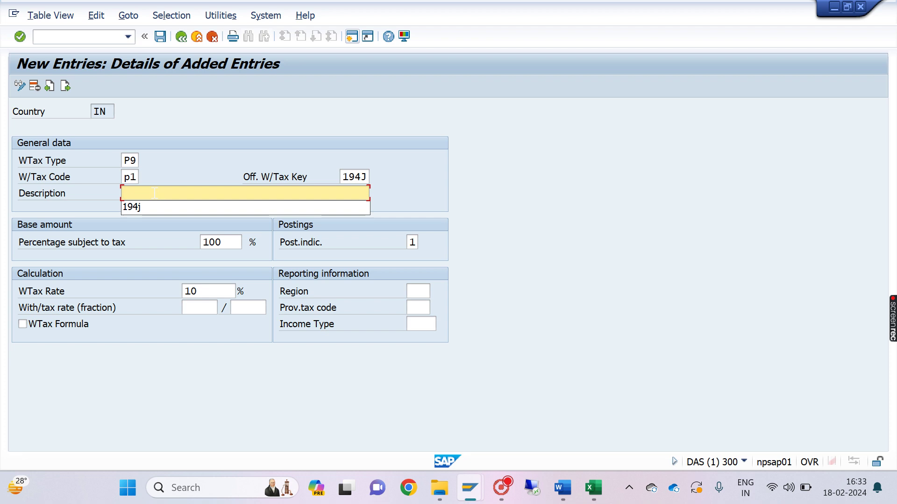
{"action": "left_click", "coordinate": [137, 203]}
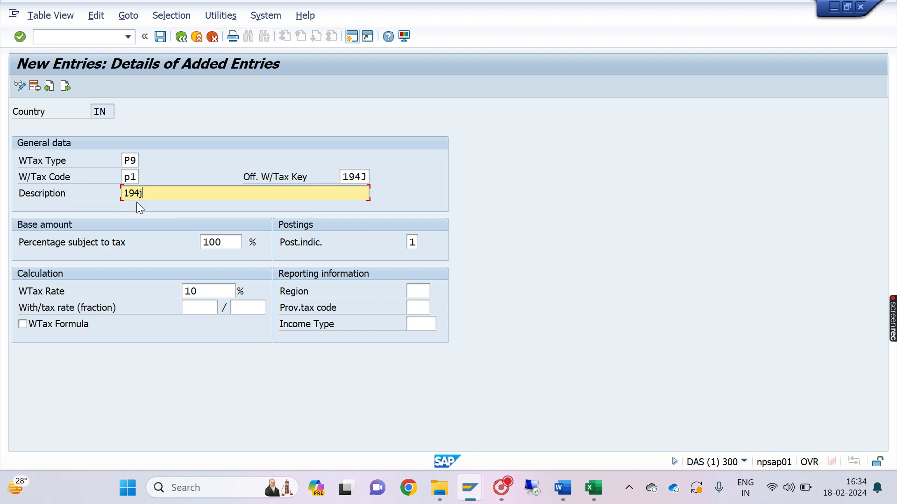
{"action": "left_click", "coordinate": [160, 37]}
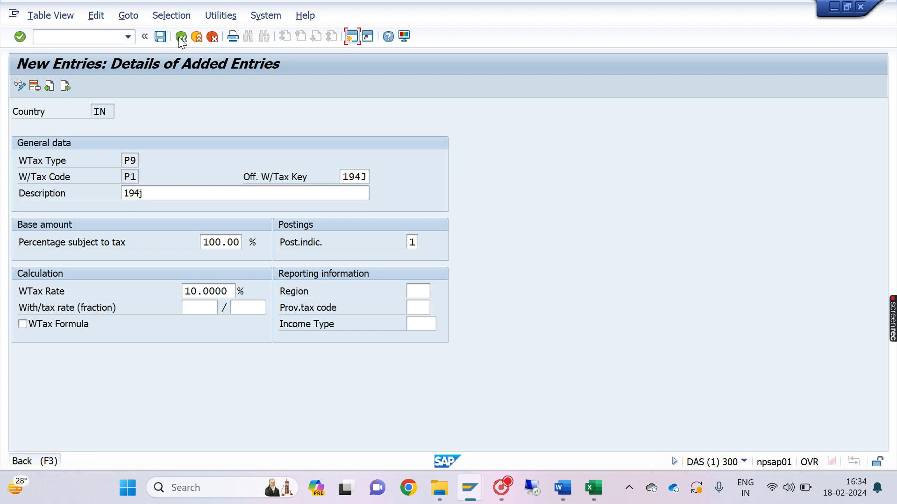
Return to the overview of added entries and select both rows, G1/I1 and P9/P1
{"action": "left_click", "coordinate": [179, 37]}
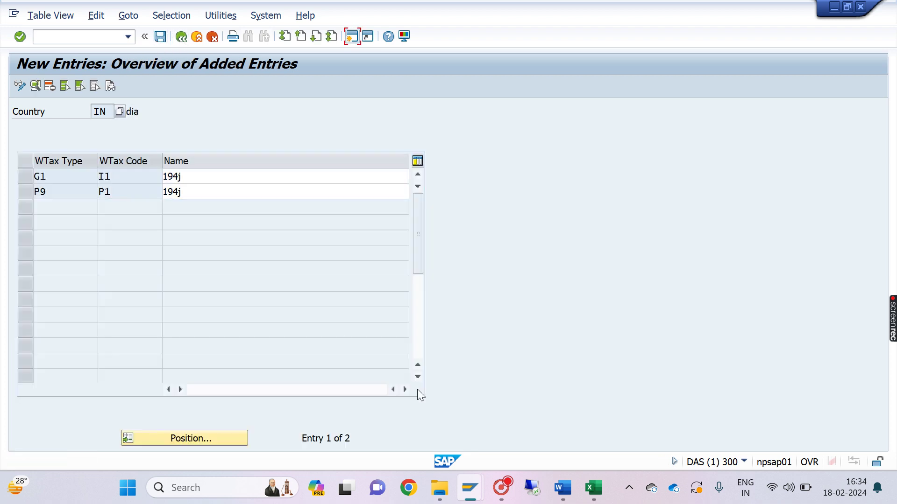
{"action": "left_click", "coordinate": [22, 176]}
{"action": "left_click", "coordinate": [27, 192]}
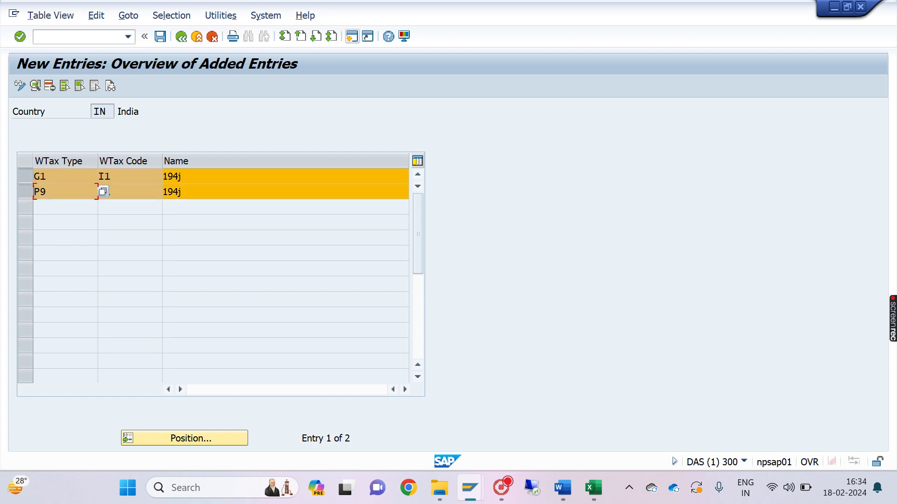
Save the withholding tax codes and highlight the heading Assign Withholding Tax Types to Company Codes in the Word notes
{"action": "left_click", "coordinate": [160, 36]}
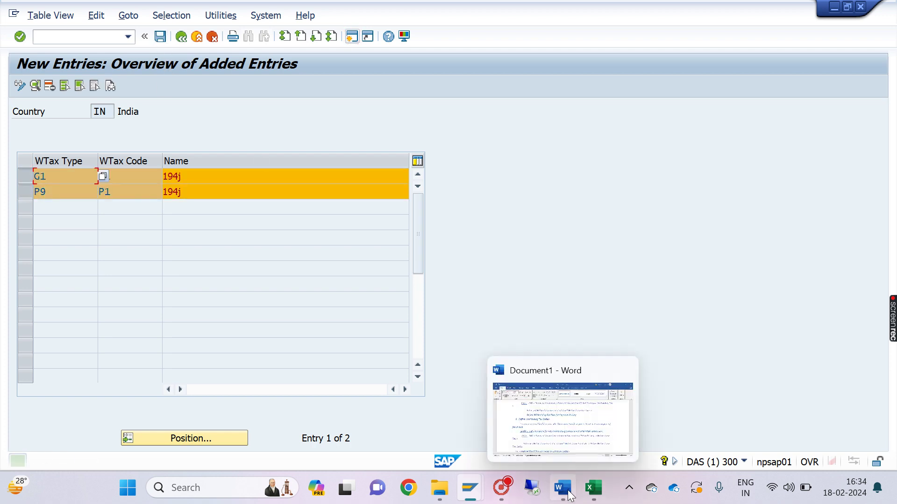
{"action": "left_click", "coordinate": [569, 495]}
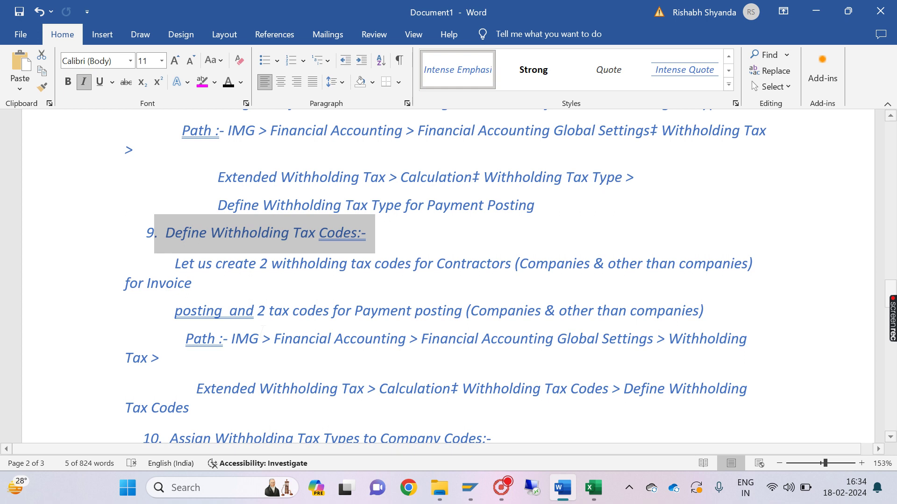
{"action": "scroll", "coordinate": [449, 281], "scroll_direction": "down", "scroll_amount": 3}
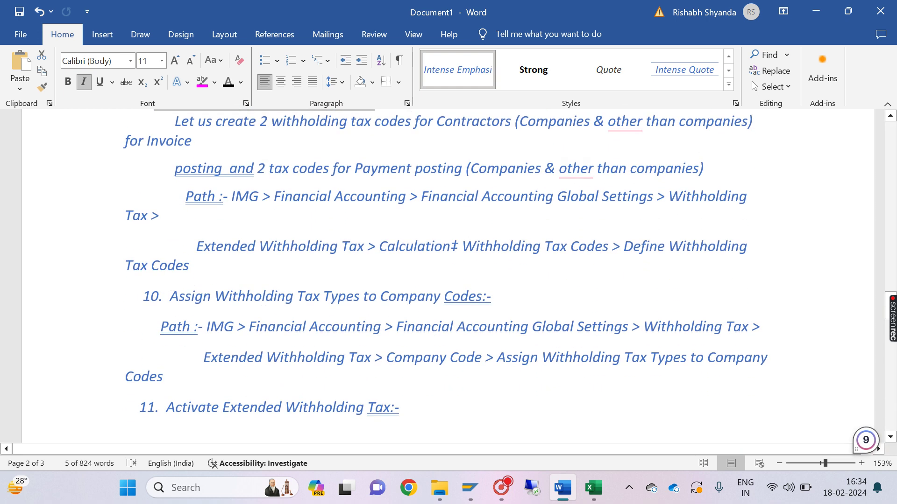
{"action": "left_click_drag", "start_coordinate": [170, 297], "coordinate": [520, 297]}
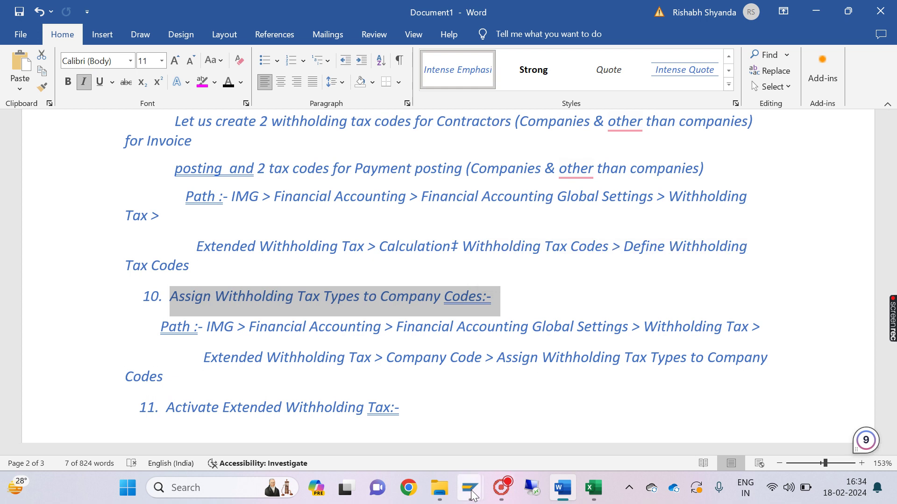
Switch back to SAP and leave the withholding tax code entries, returning to the IMG structure
{"action": "mouse_move", "coordinate": [470, 487]}
{"action": "left_click", "coordinate": [422, 422]}
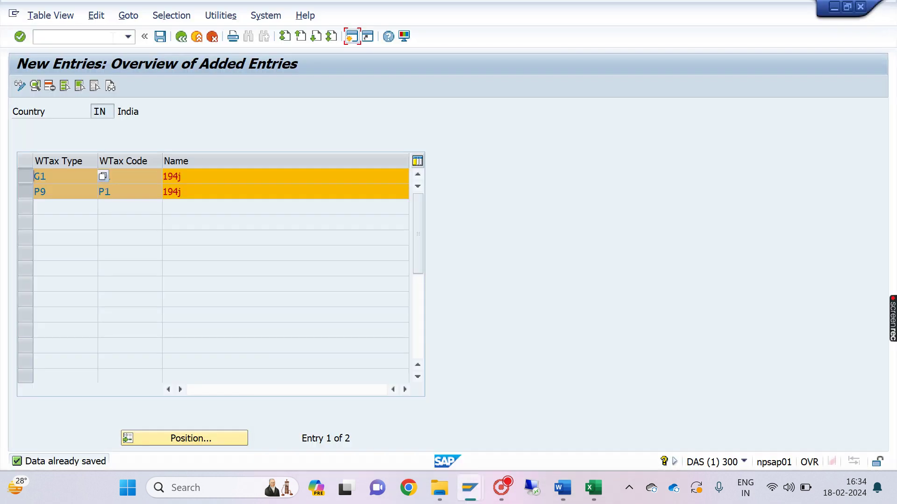
{"action": "type", "text": "/n"}
{"action": "key", "text": "Return"}
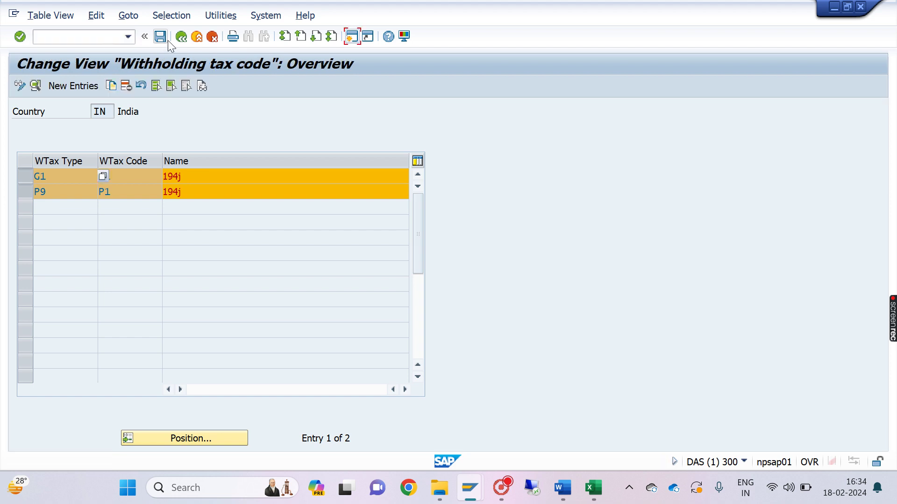
{"action": "left_click", "coordinate": [181, 37]}
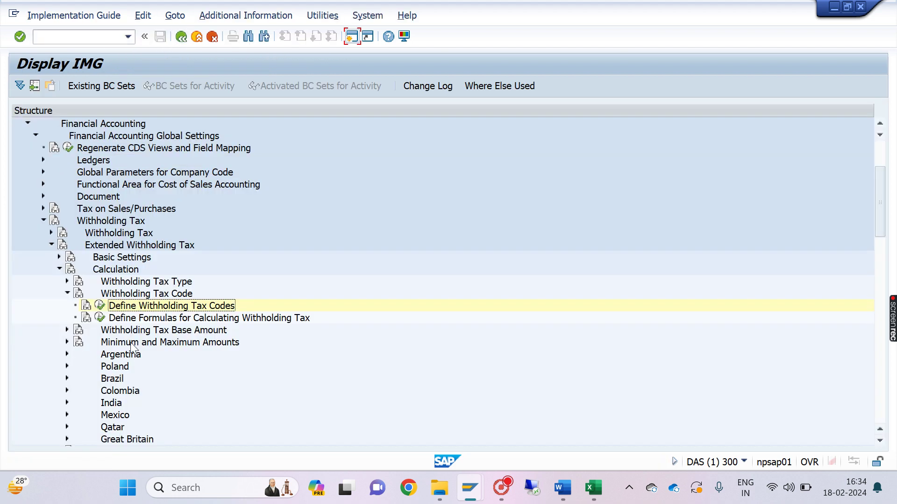
Open the activity Assign Withholding Tax Types to Company Codes under Extended Withholding Tax > Company Code, checking the path in the Word notes
{"action": "key", "text": "alt+Tab"}
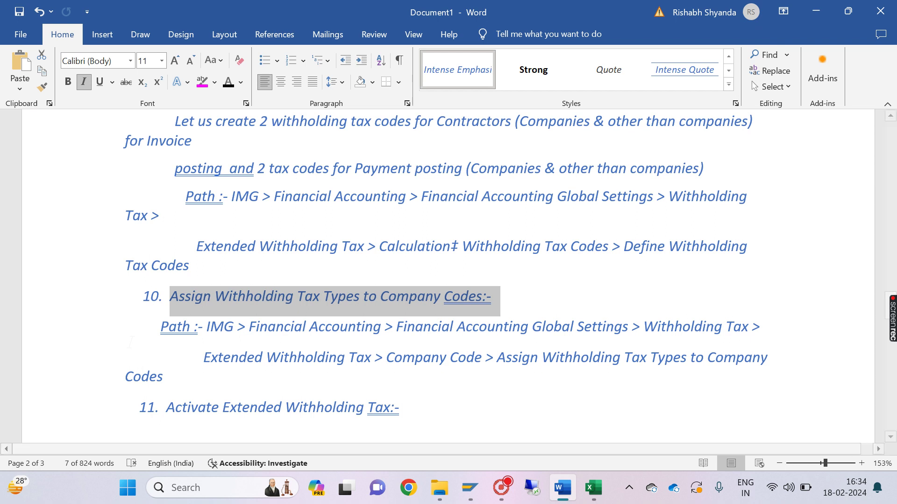
{"action": "key", "text": "alt+Tab"}
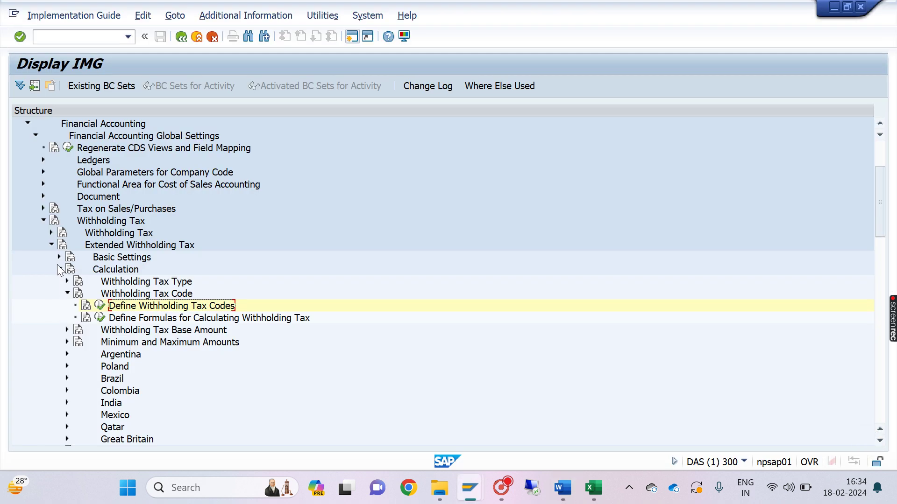
{"action": "left_click", "coordinate": [58, 265]}
{"action": "left_click", "coordinate": [59, 281]}
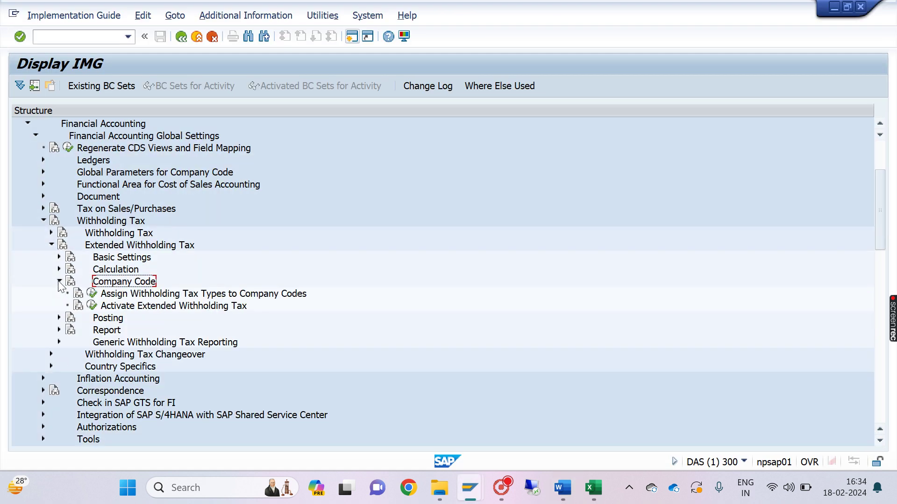
{"action": "key", "text": "alt+Tab"}
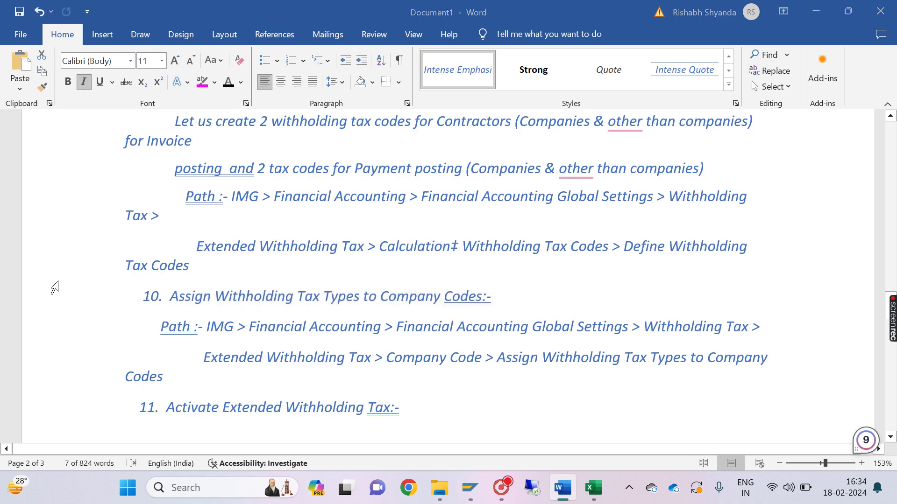
{"action": "key", "text": "alt+Tab"}
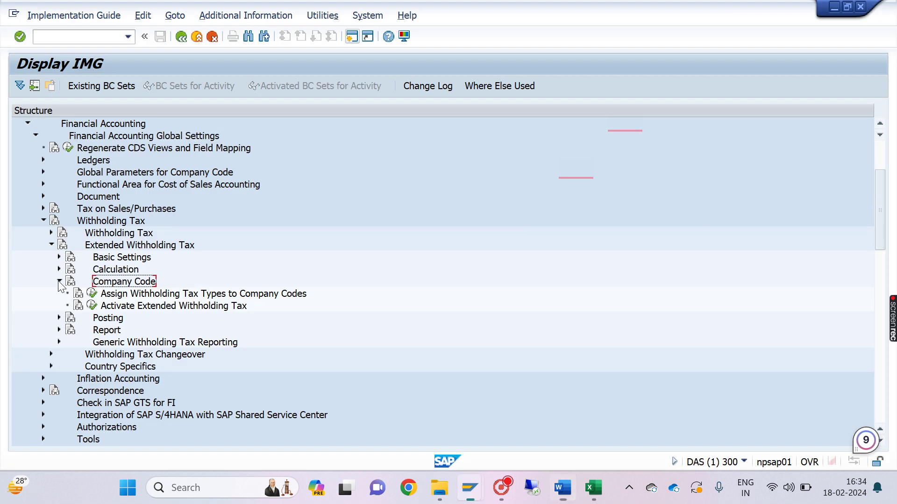
{"action": "left_click", "coordinate": [92, 294]}
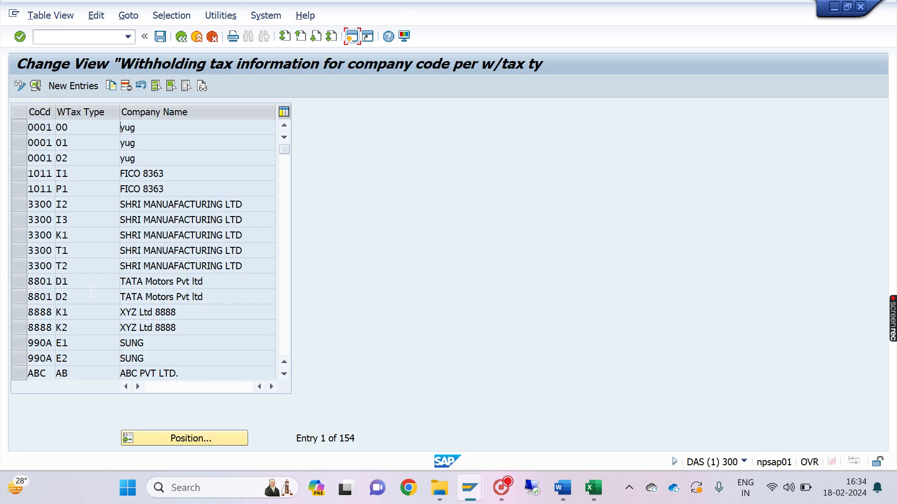
Start a new assignment entry for company code MIT2 with withholding tax type G1
{"action": "left_click", "coordinate": [72, 91]}
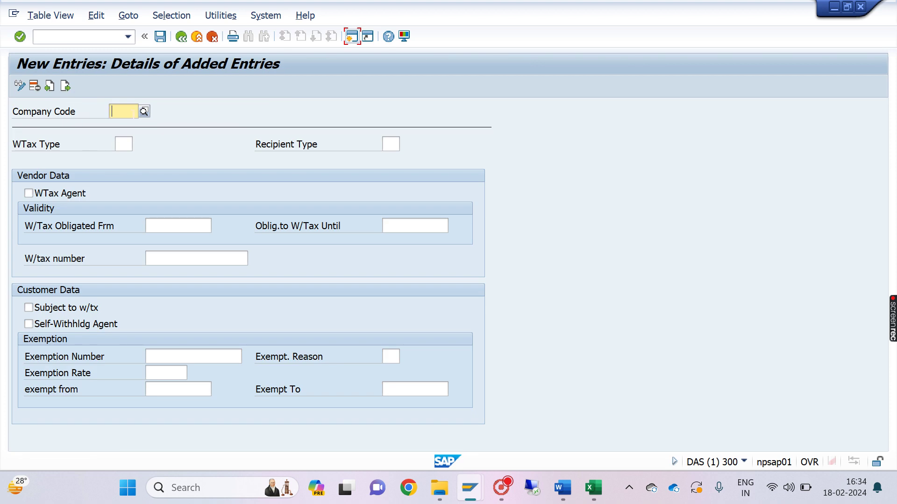
{"action": "type", "text": "mi"}
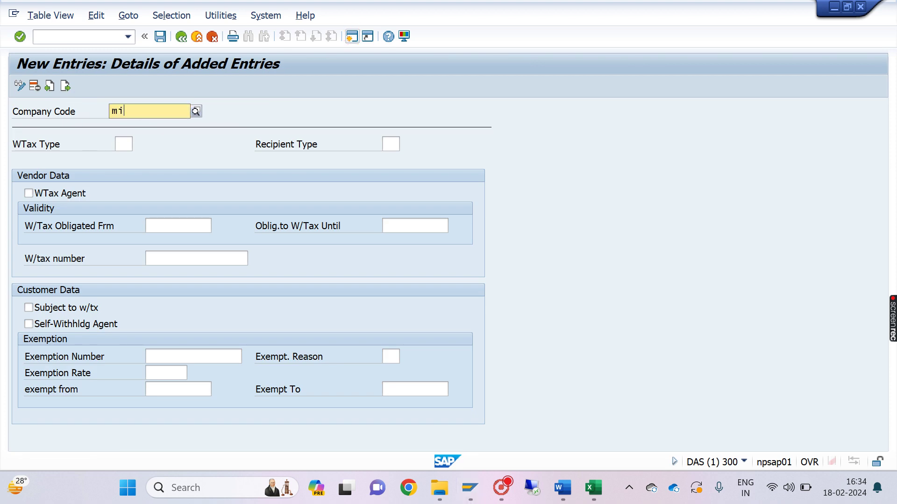
{"action": "type", "text": "t2"}
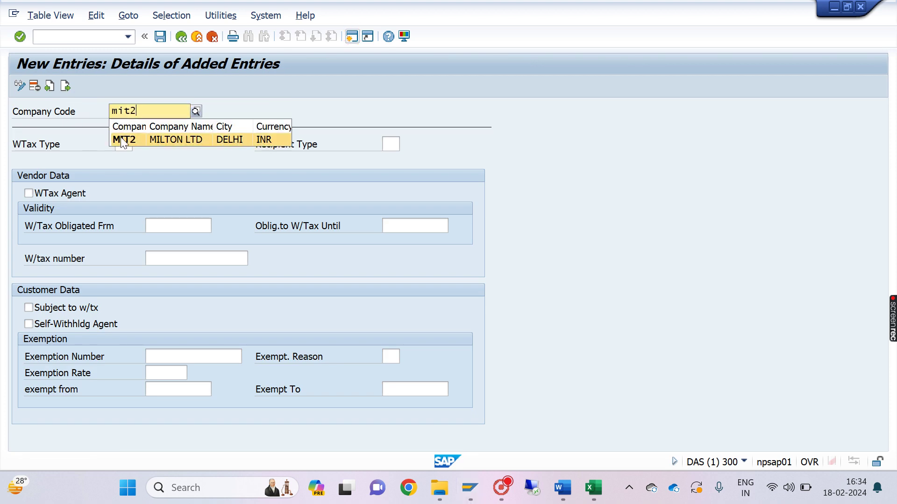
{"action": "left_click", "coordinate": [122, 141]}
{"action": "left_click", "coordinate": [124, 144]}
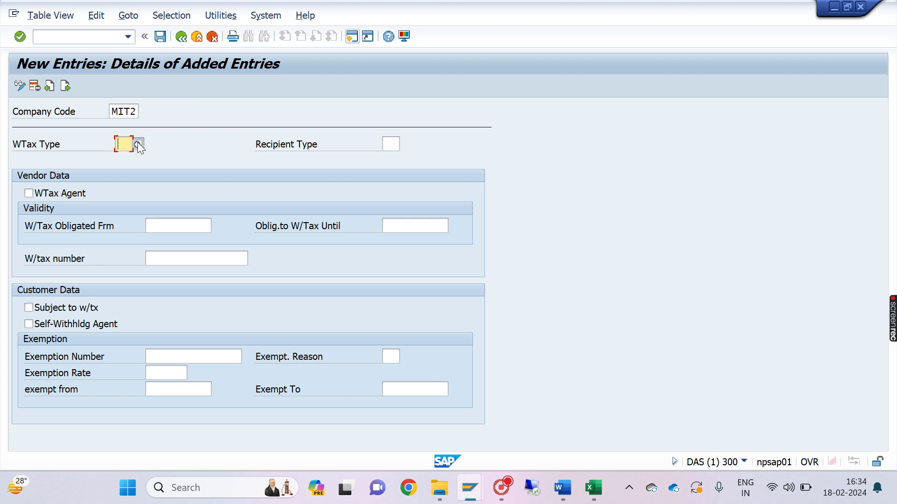
{"action": "left_click", "coordinate": [138, 145]}
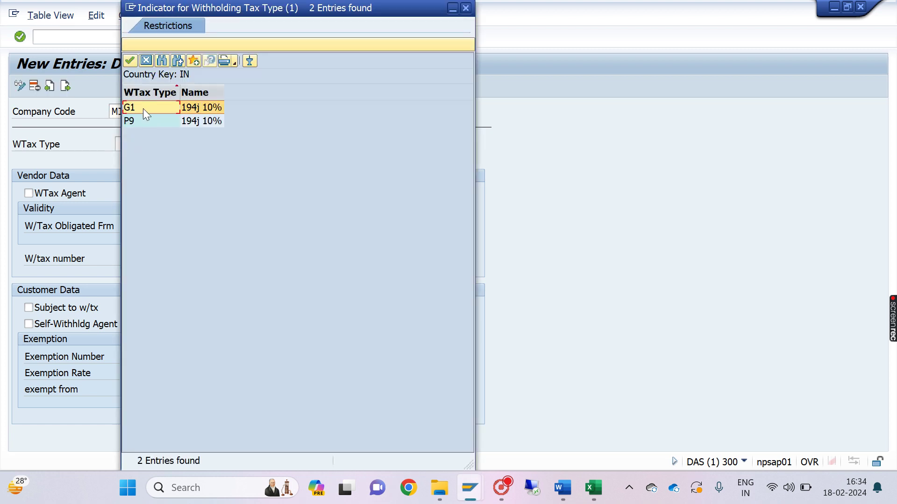
{"action": "double_click", "coordinate": [143, 106]}
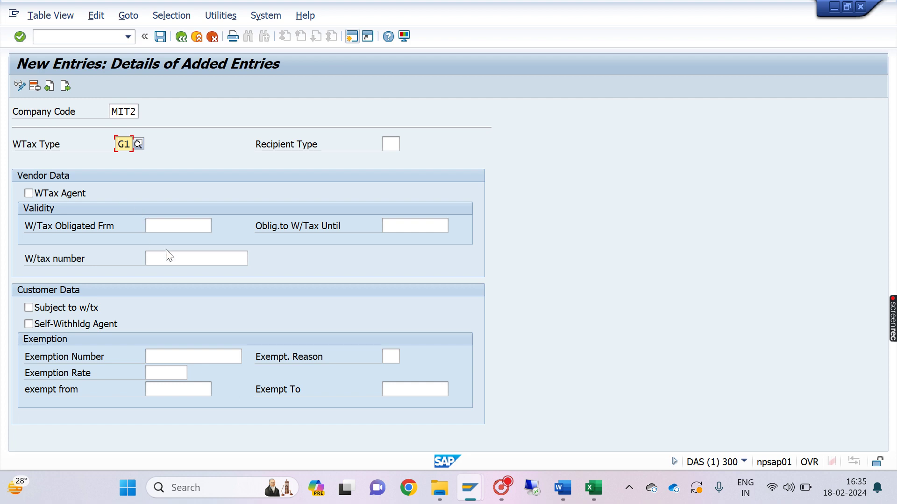
Check the recipient types available for G1, save the MIT2 entry without one and return to the overview
{"action": "left_click", "coordinate": [390, 144]}
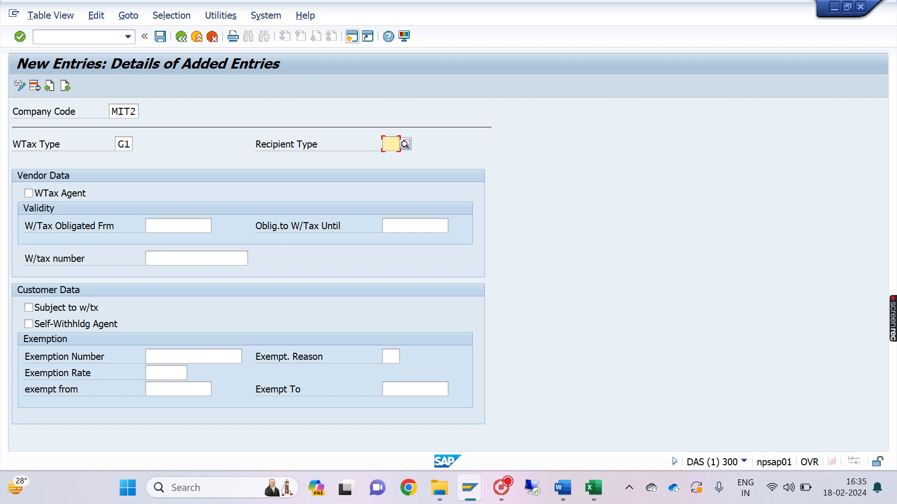
{"action": "left_click", "coordinate": [404, 143]}
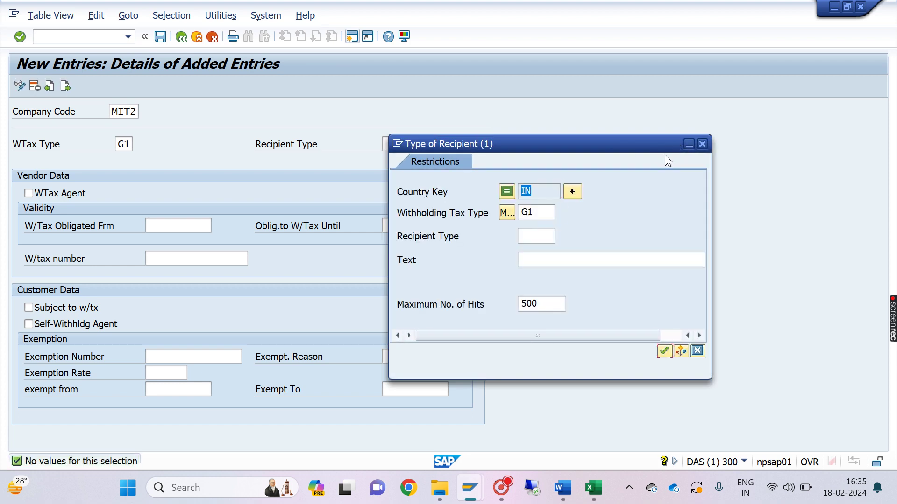
{"action": "left_click", "coordinate": [702, 143]}
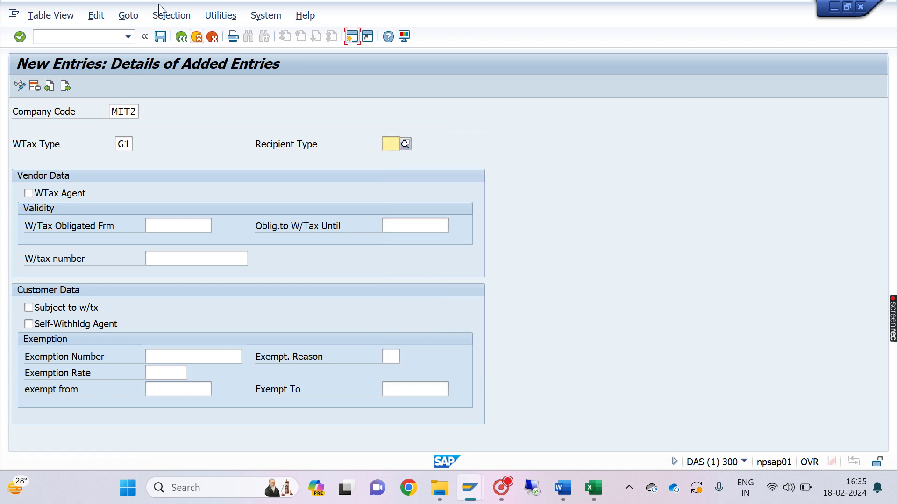
{"action": "left_click", "coordinate": [161, 36]}
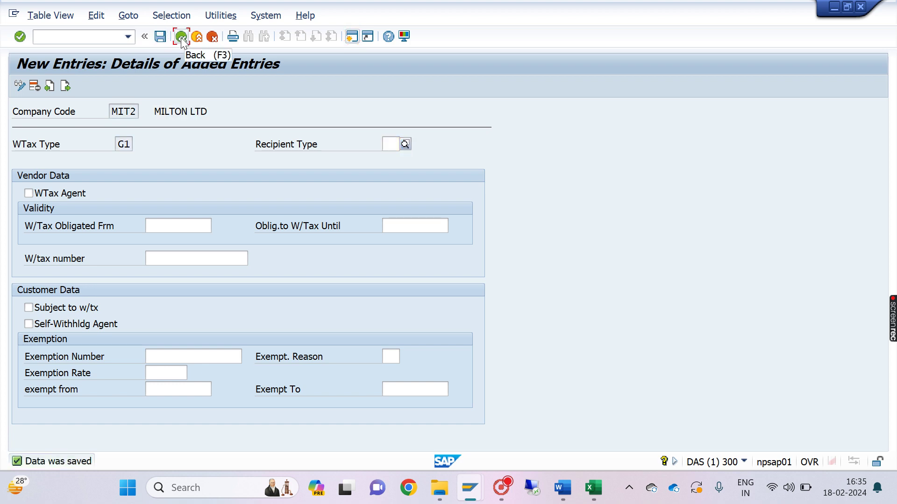
{"action": "left_click", "coordinate": [181, 37]}
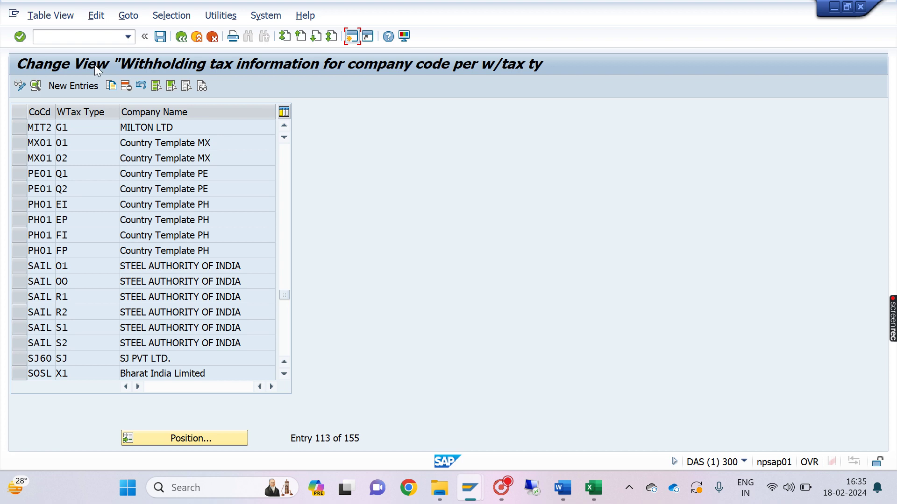
Start another new assignment entry for company code MIT2 with withholding tax type P9
{"action": "left_click", "coordinate": [86, 86]}
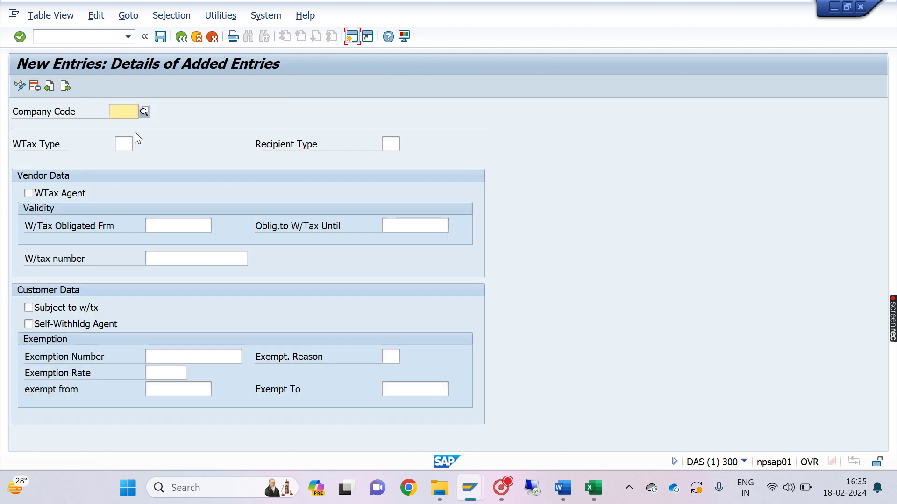
{"action": "type", "text": "mit2"}
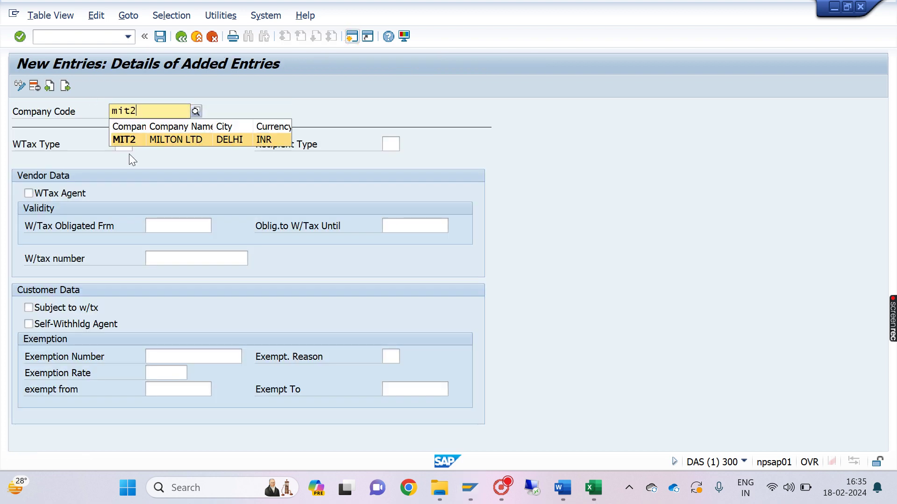
{"action": "left_click", "coordinate": [125, 139]}
{"action": "left_click", "coordinate": [124, 140]}
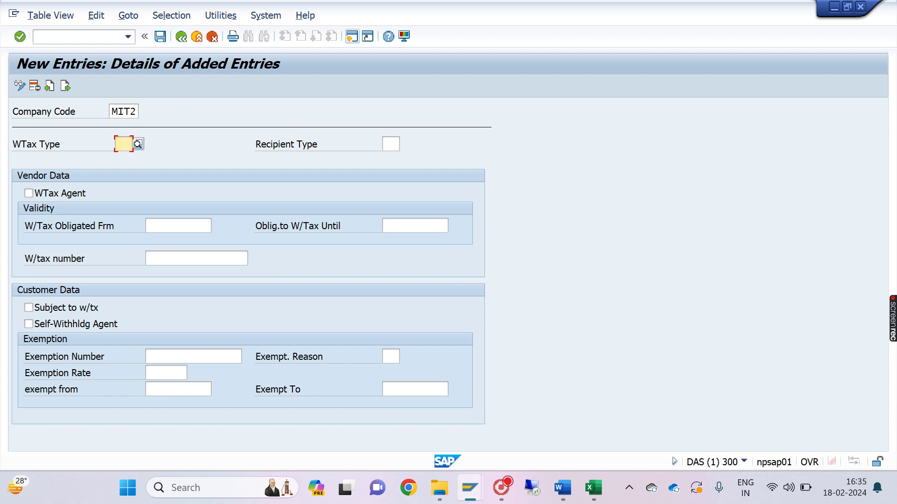
{"action": "left_click", "coordinate": [135, 144]}
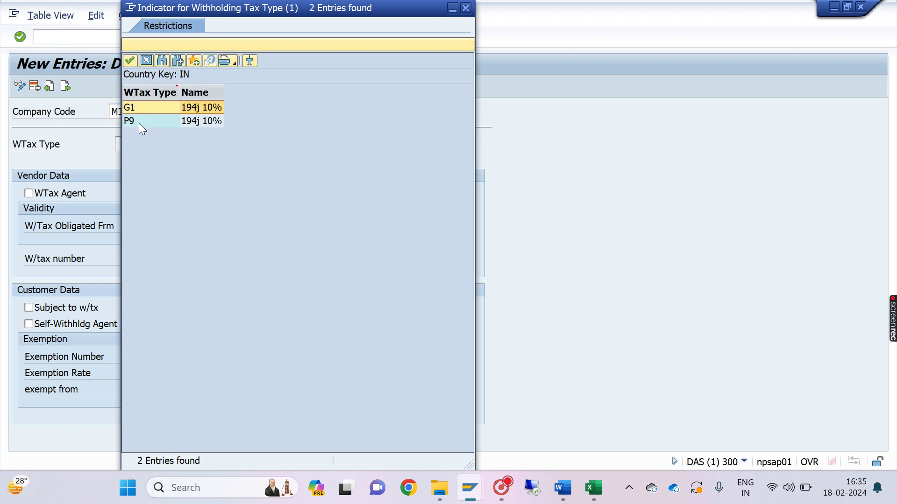
{"action": "left_click", "coordinate": [134, 120]}
{"action": "double_click", "coordinate": [133, 121]}
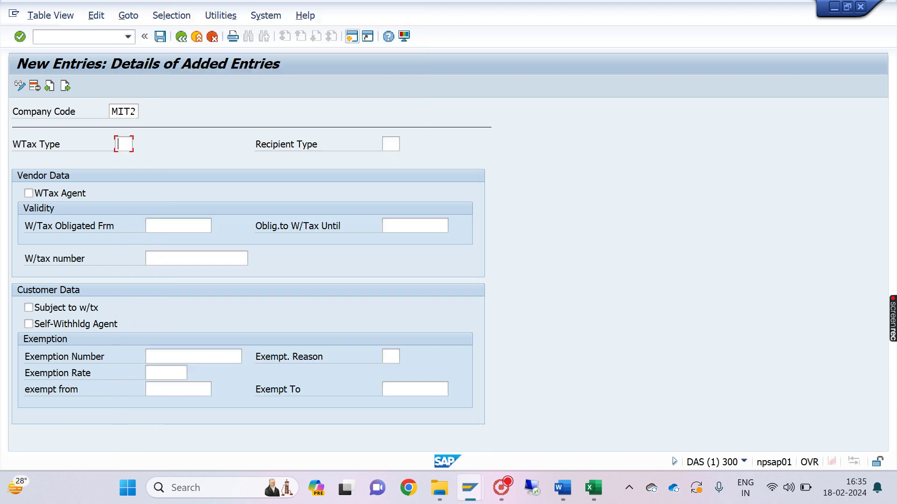
Save the MIT2 entry for type P9 and return to the overview of company code assignments
{"action": "left_click", "coordinate": [160, 37]}
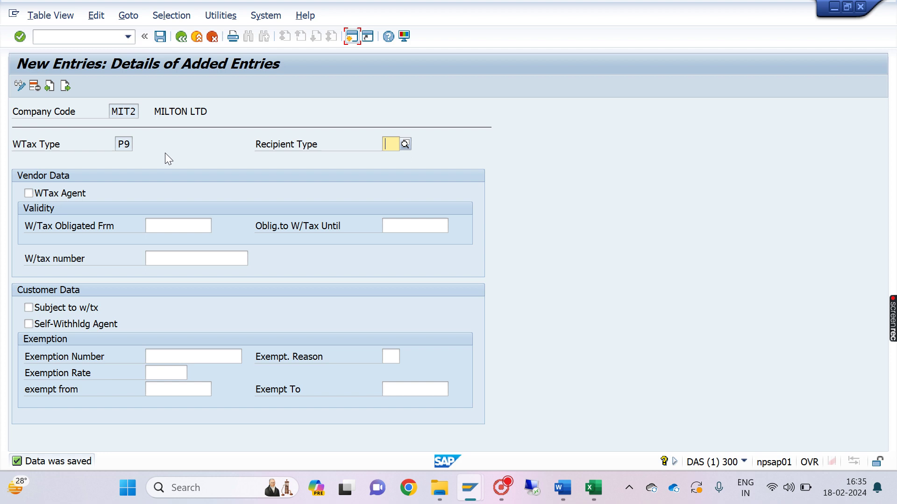
{"action": "left_click", "coordinate": [160, 38]}
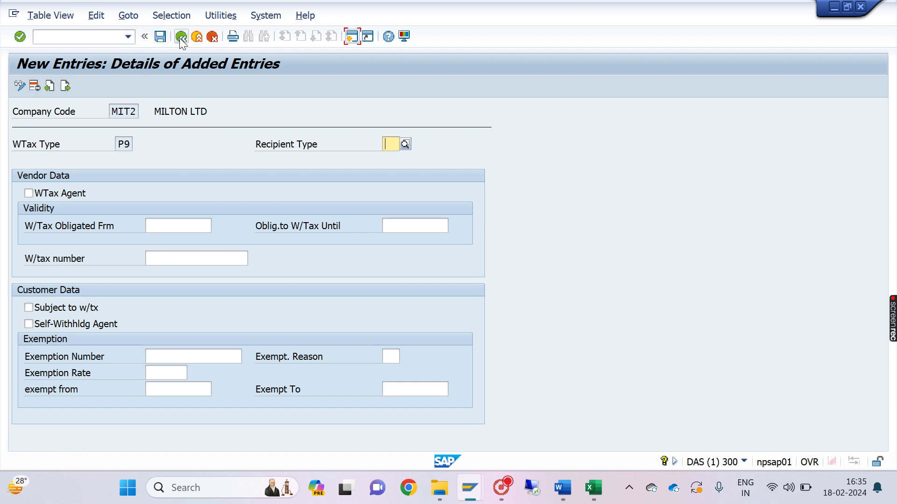
{"action": "left_click", "coordinate": [180, 37]}
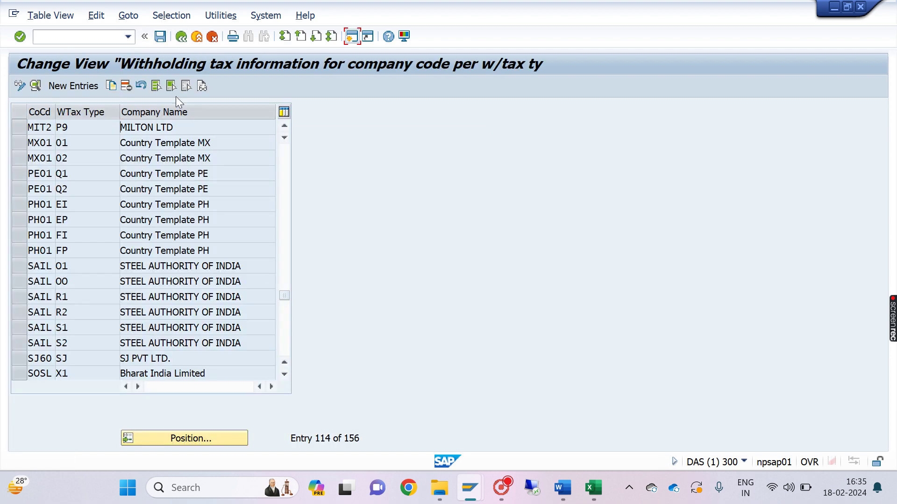
{"action": "mouse_move", "coordinate": [472, 499]}
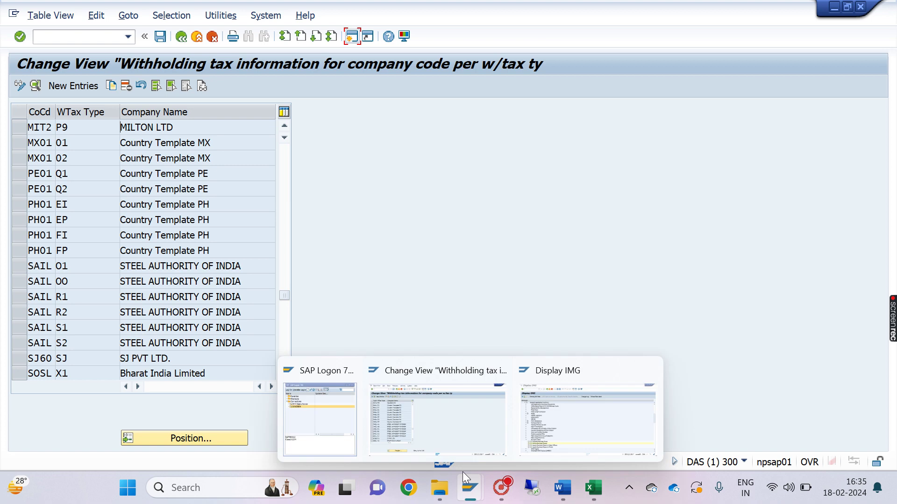
{"action": "left_click", "coordinate": [501, 496]}
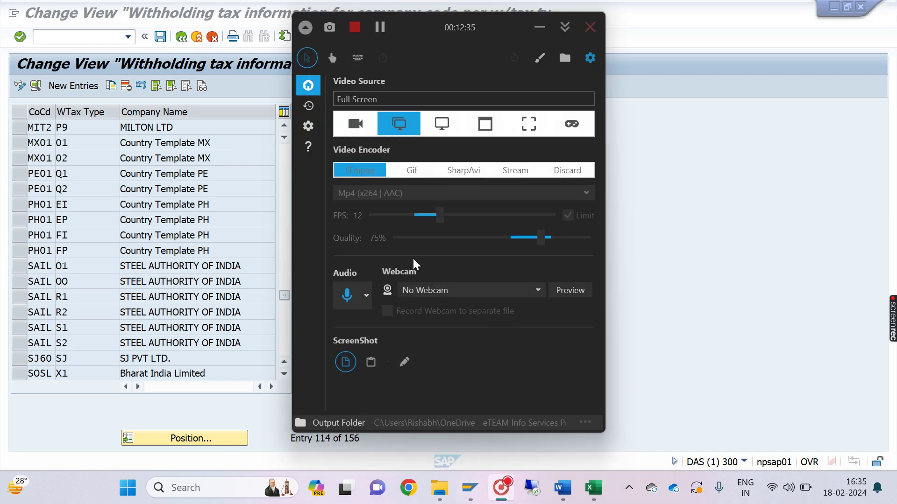